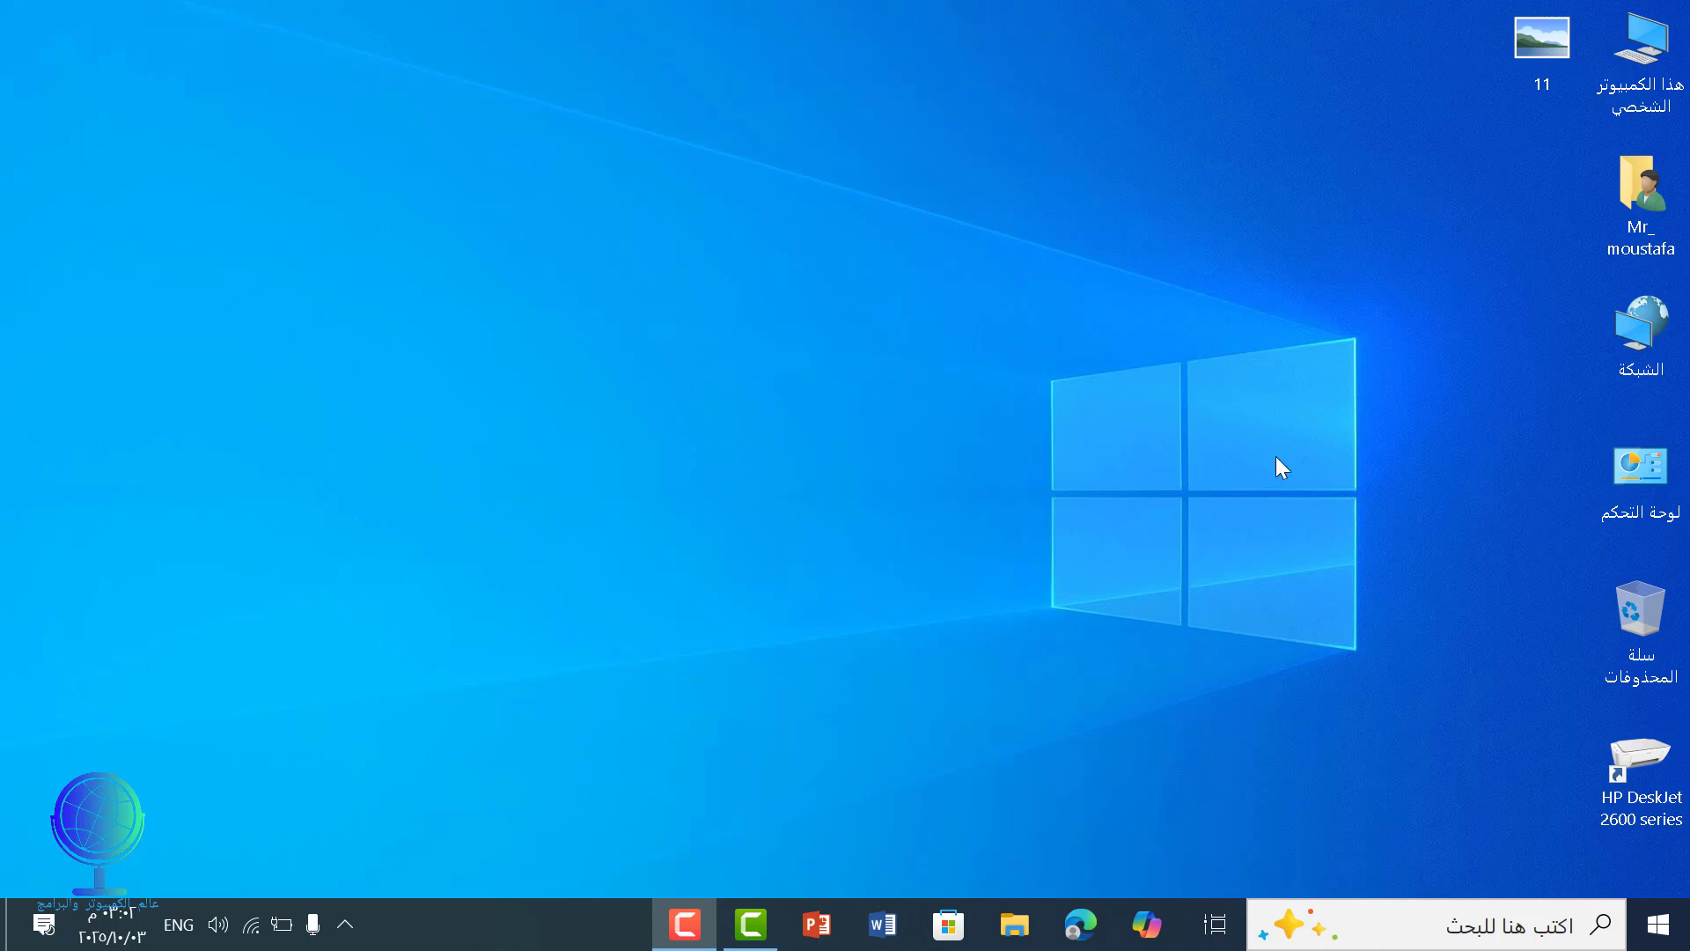
# Review the Windows Update page in the system settings for Windows 11 eligibility, and close the settings
pyautogui.click(1662, 939)
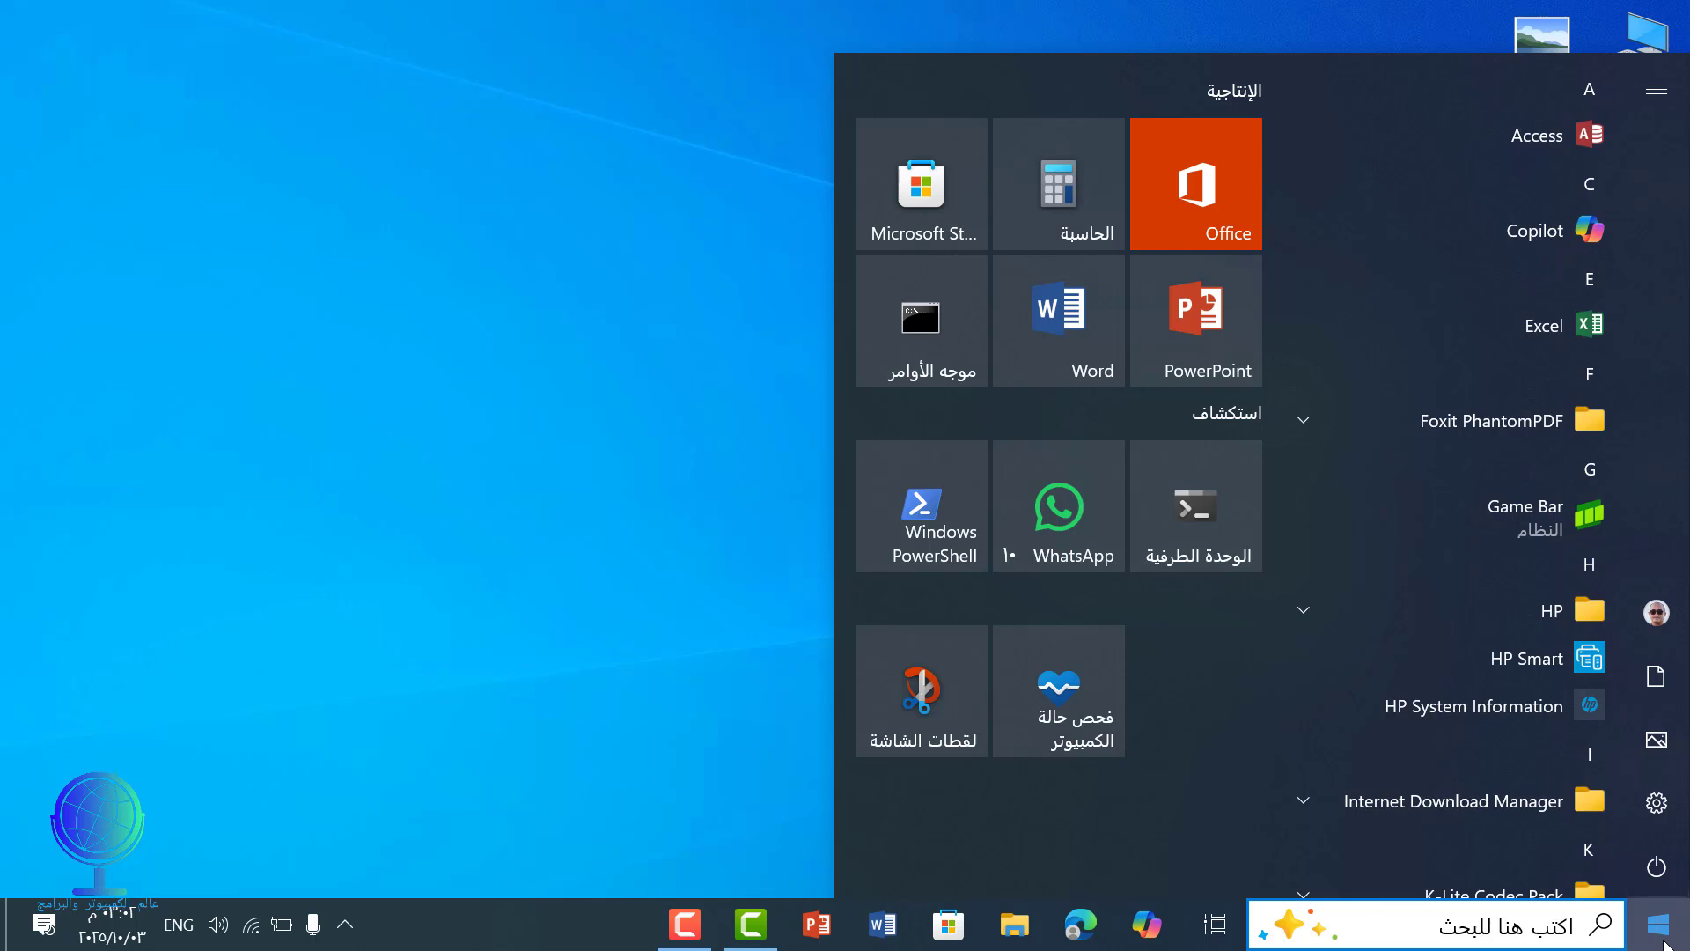
pyautogui.click(1657, 805)
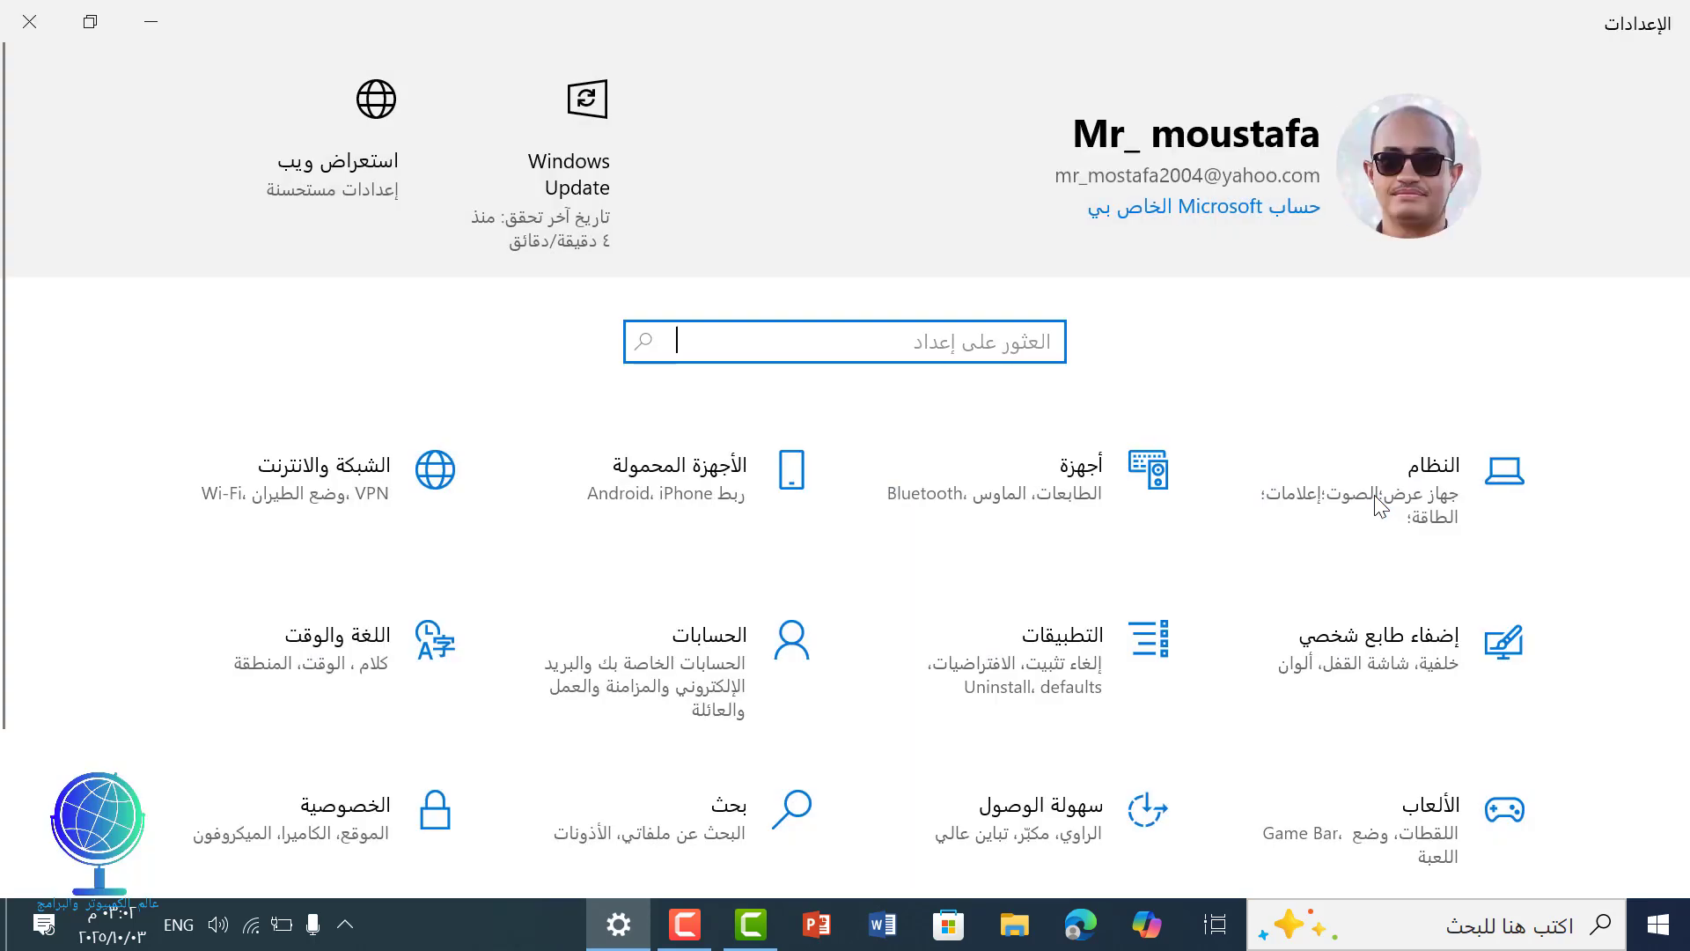
pyautogui.scroll(-3, 1366, 786)
pyautogui.click(1367, 786)
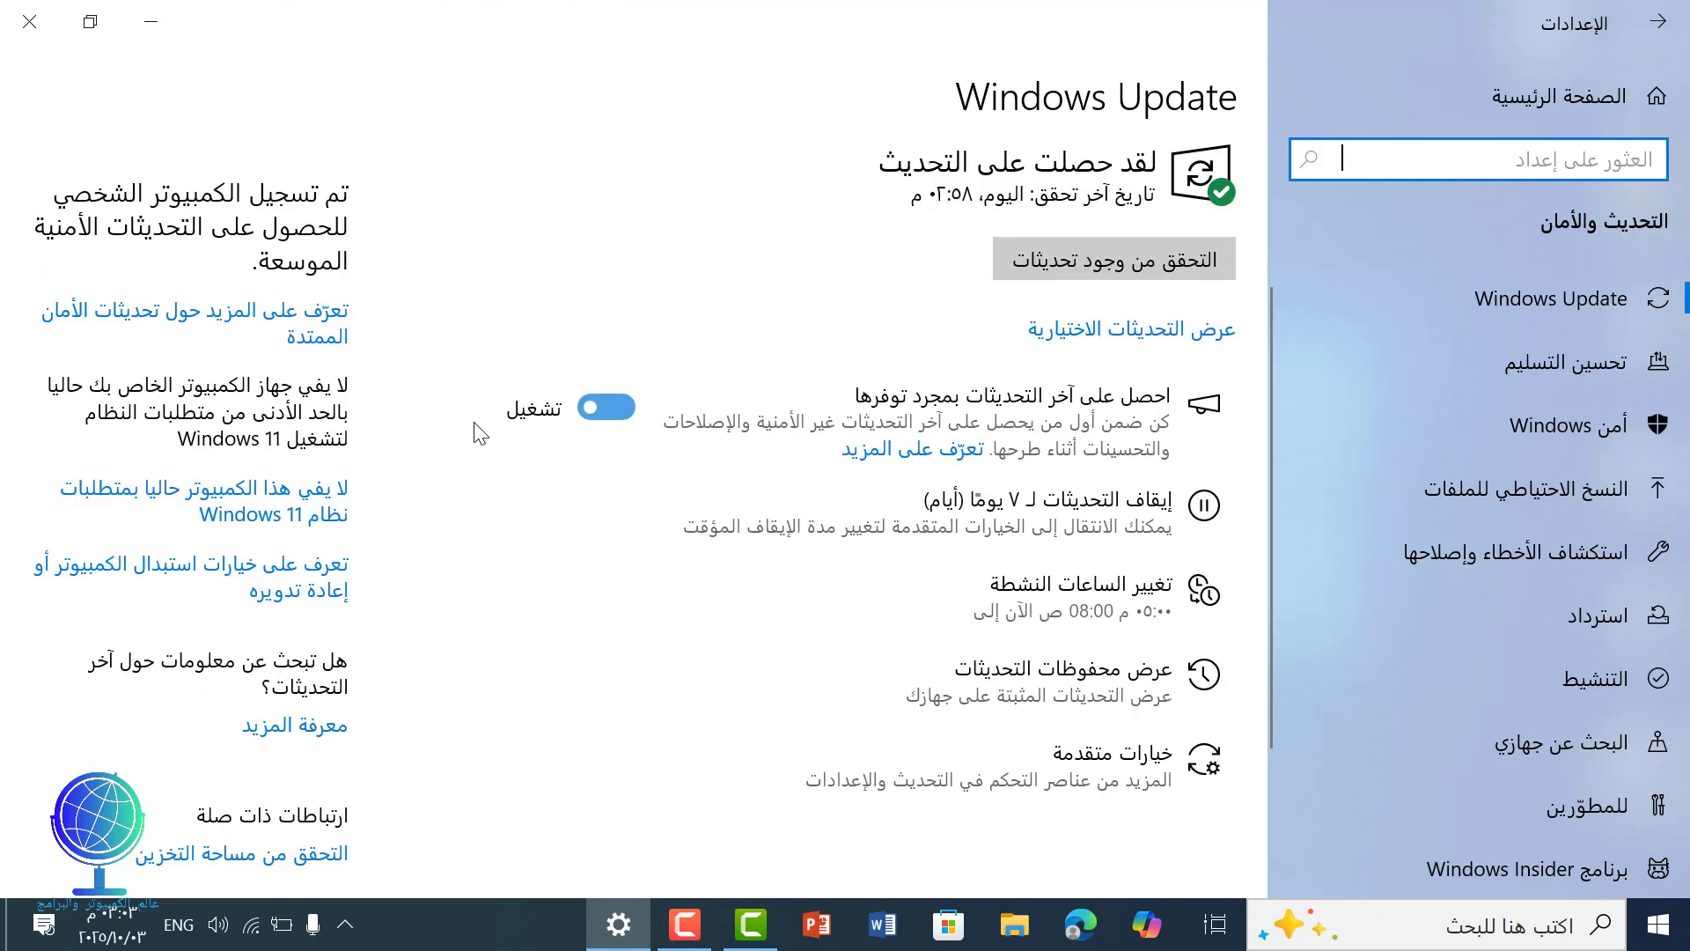
pyautogui.scroll(-3, 189, 521)
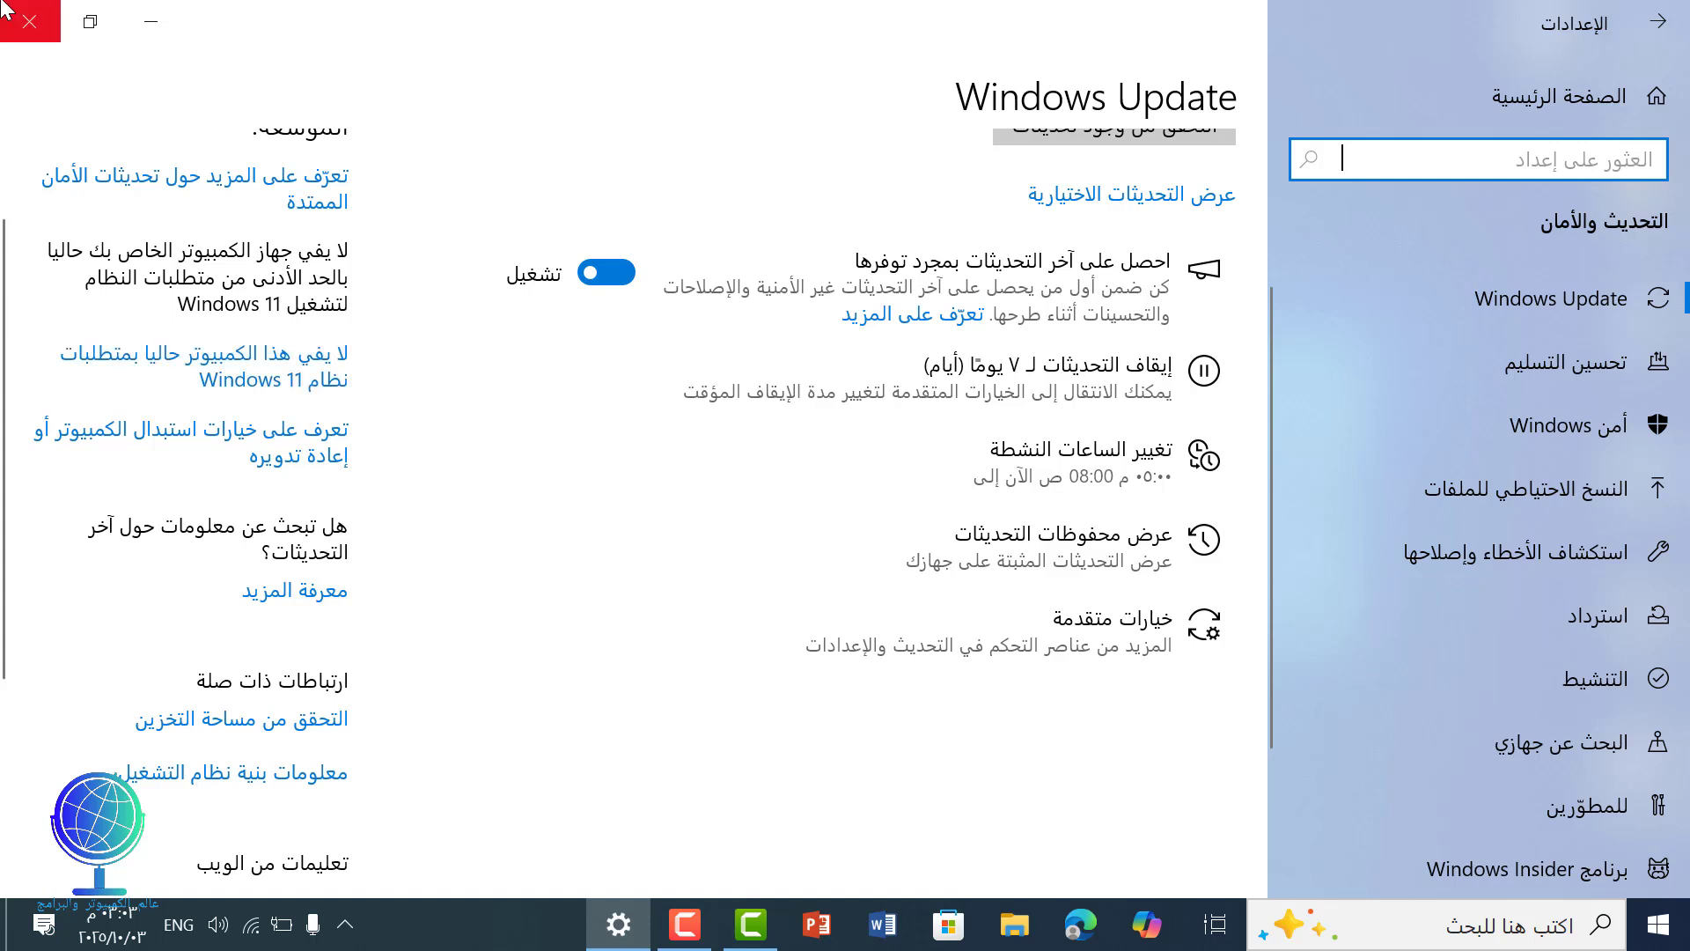
pyautogui.click(29, 21)
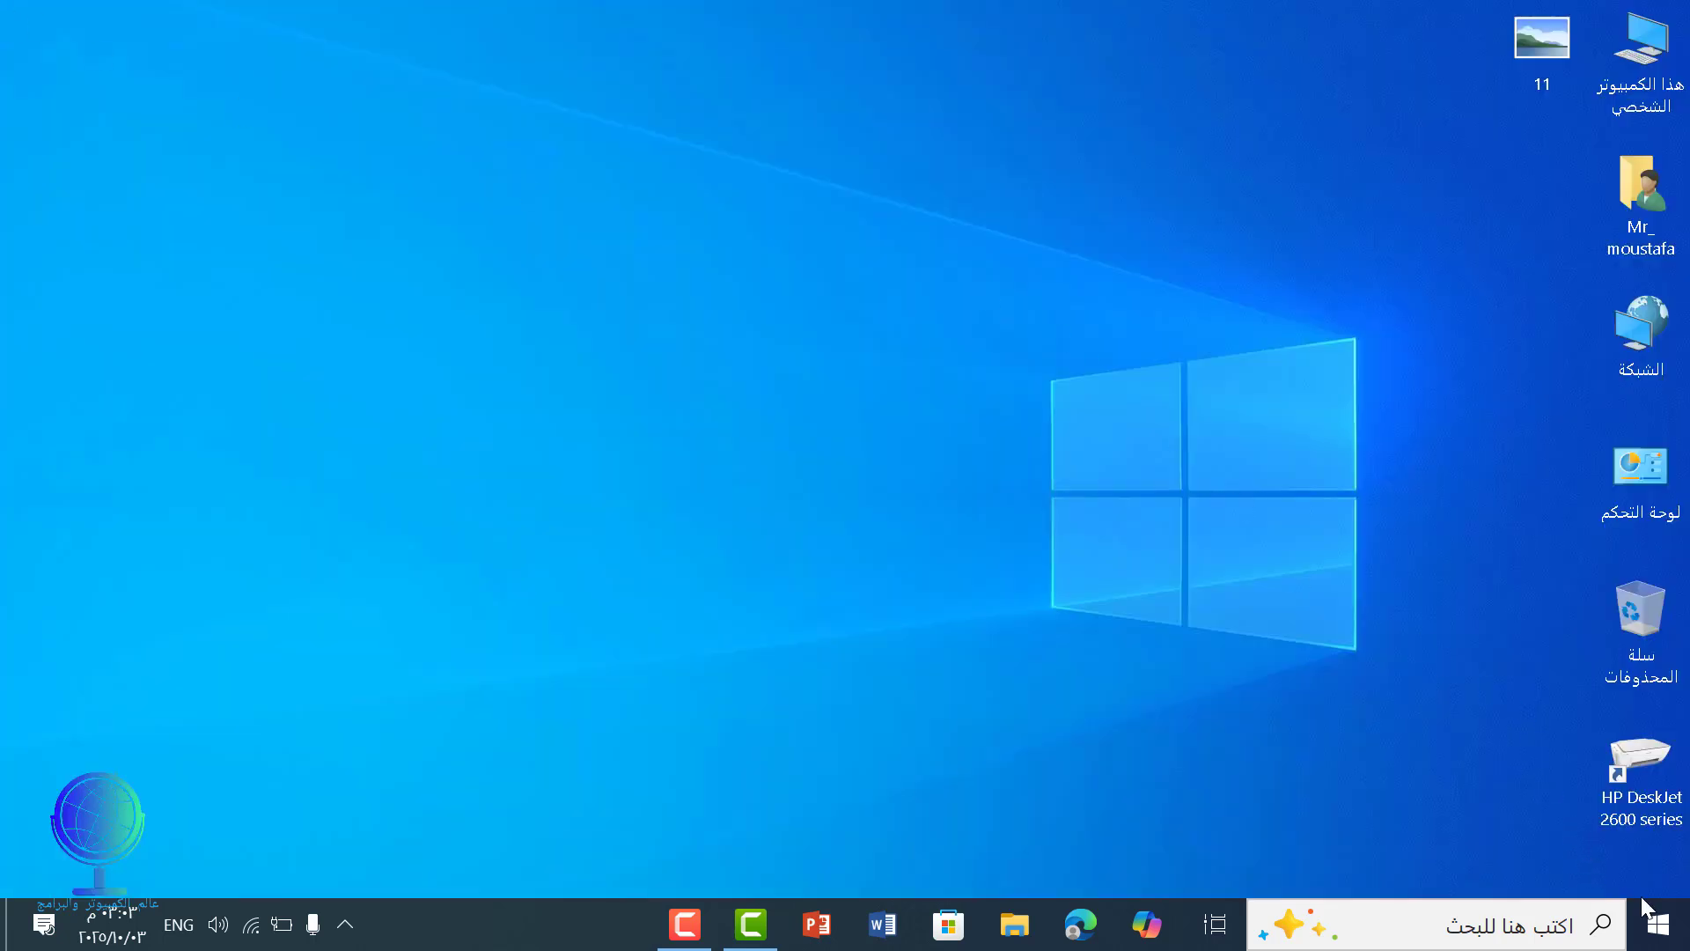
# Check whether this PC meets the Windows 11 requirements with the PC Health Check app, and read the result
pyautogui.click(1658, 924)
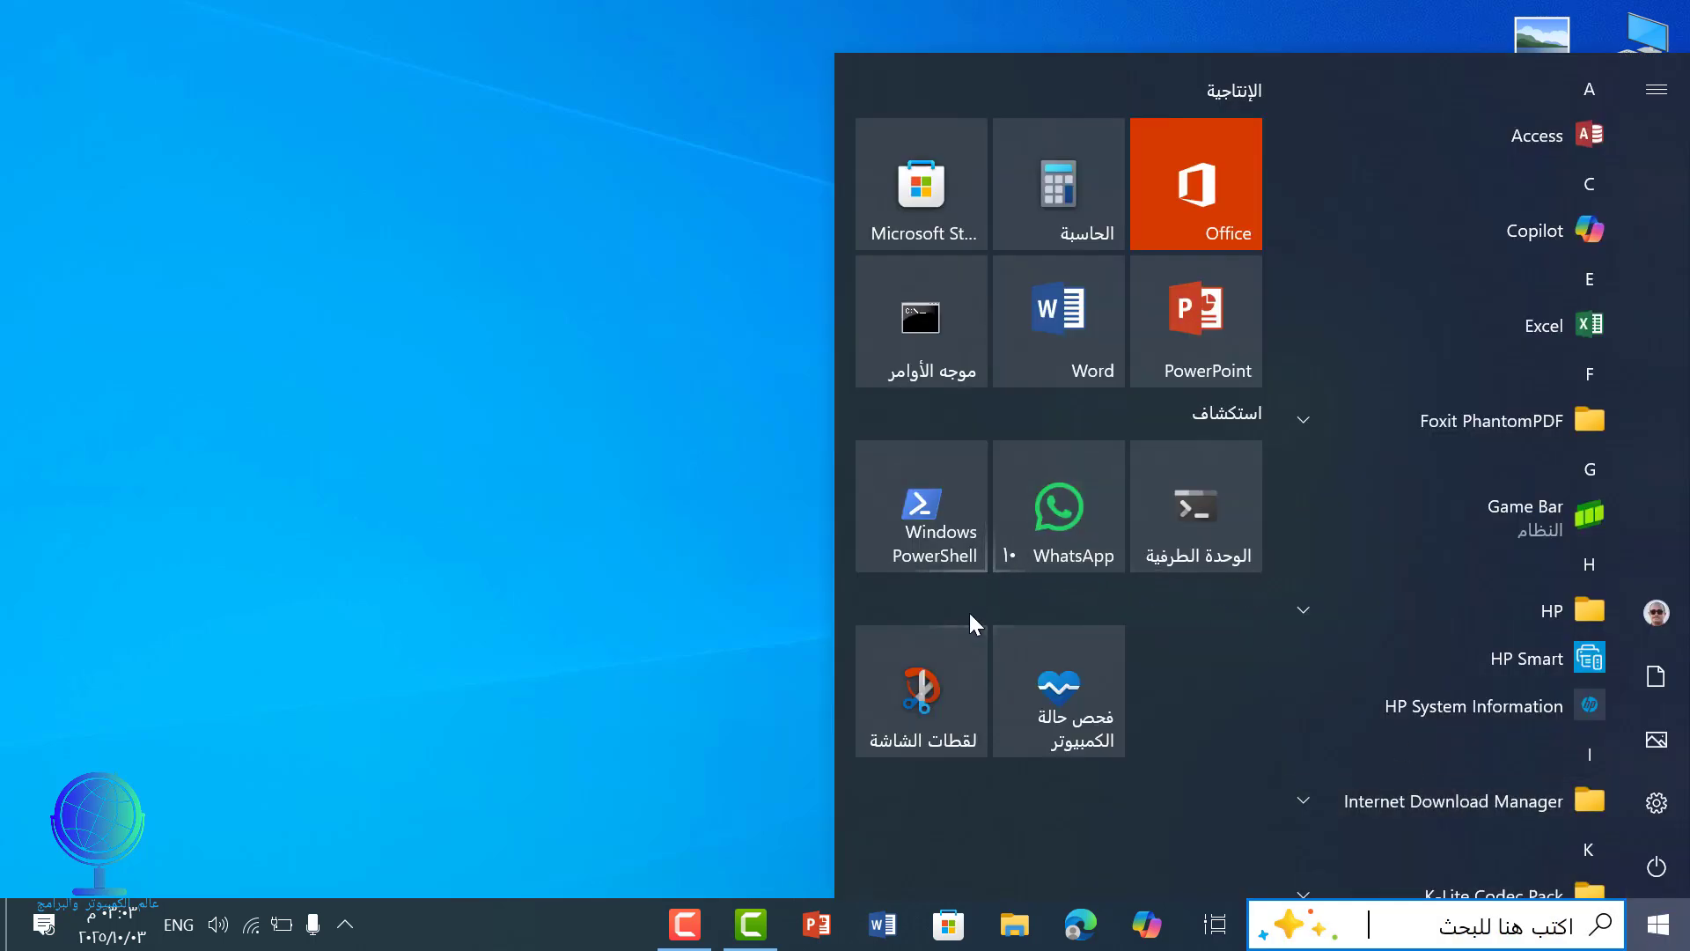
pyautogui.click(1060, 704)
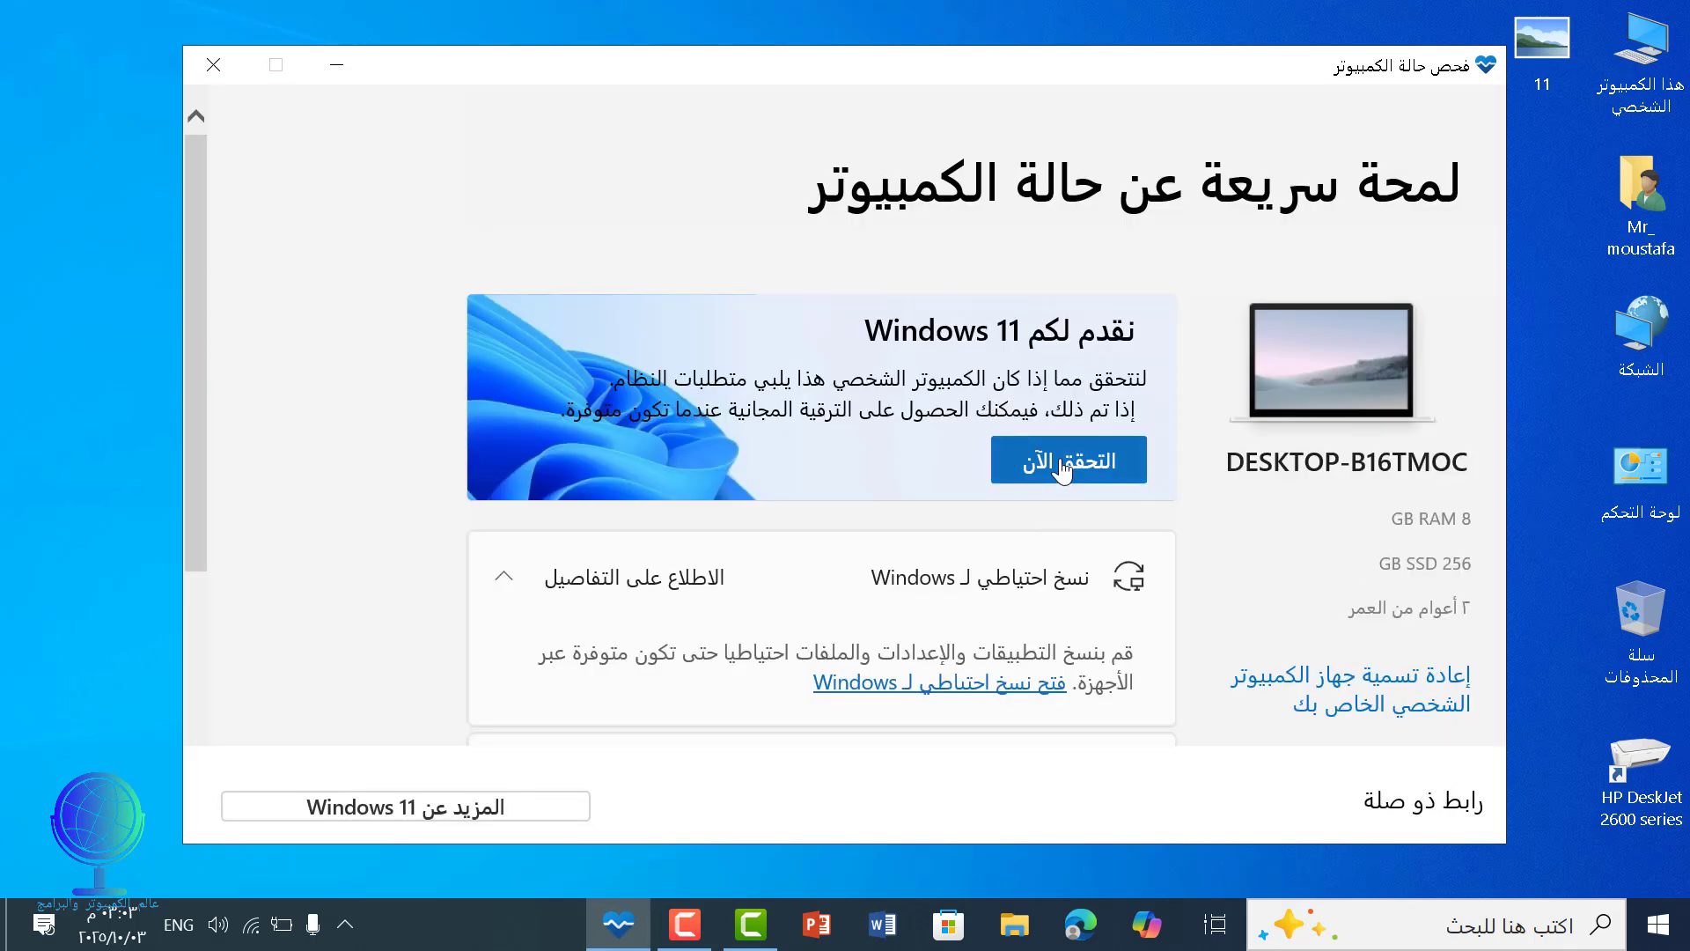
pyautogui.click(1063, 471)
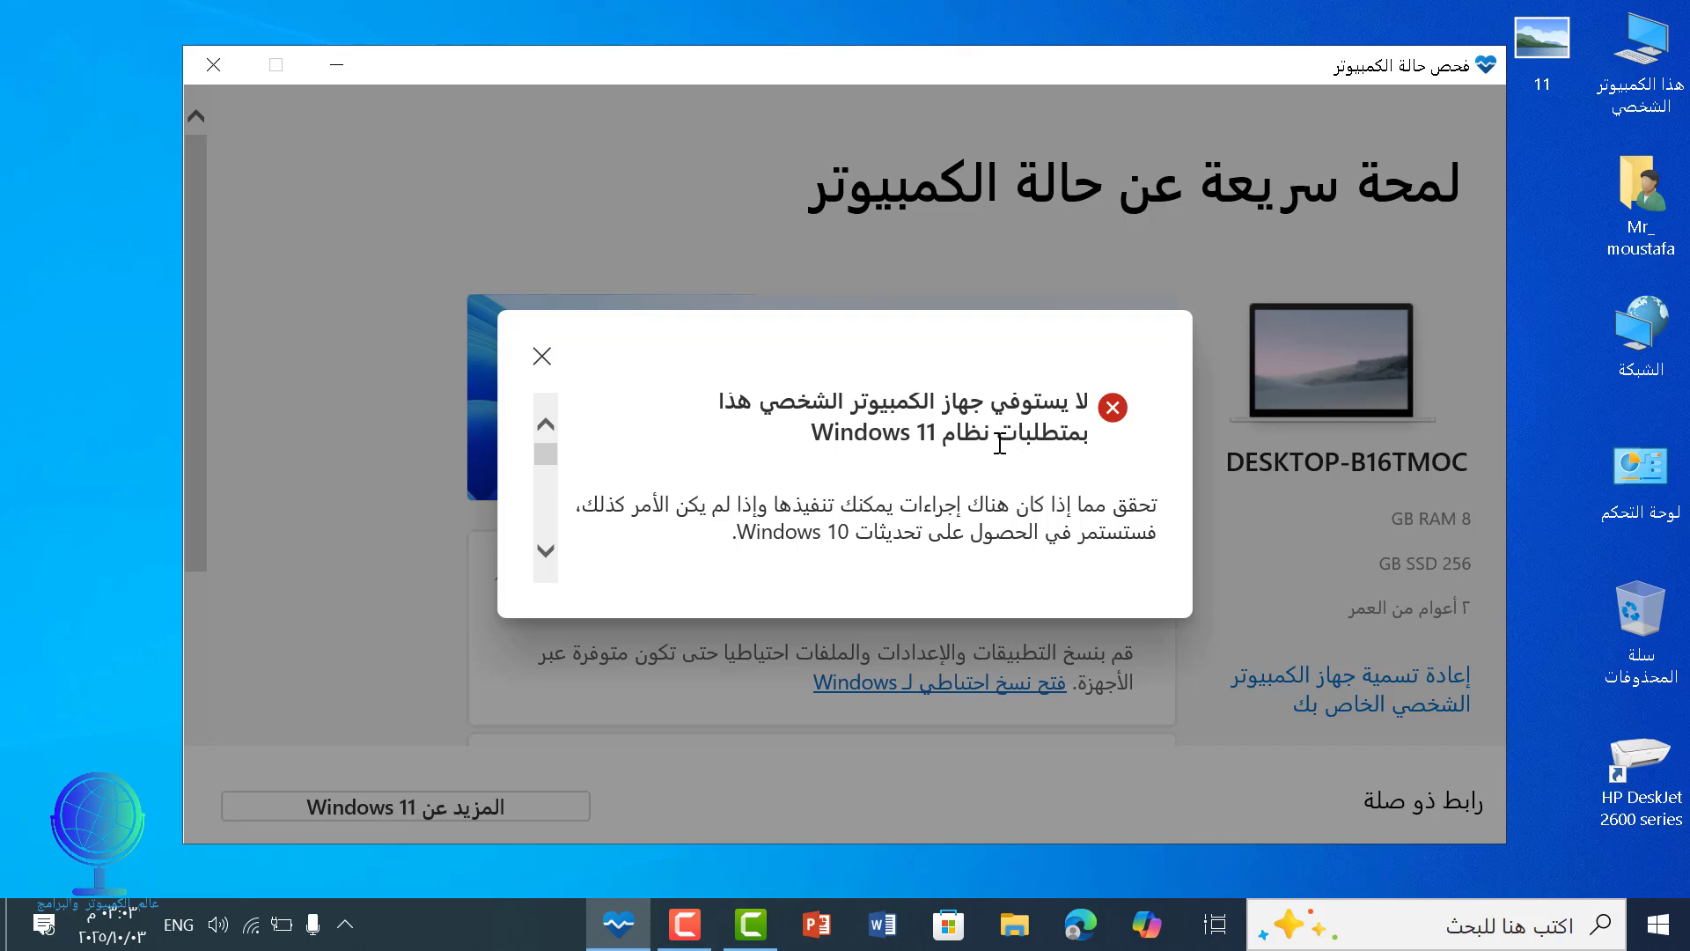
pyautogui.scroll(-2, 1000, 443)
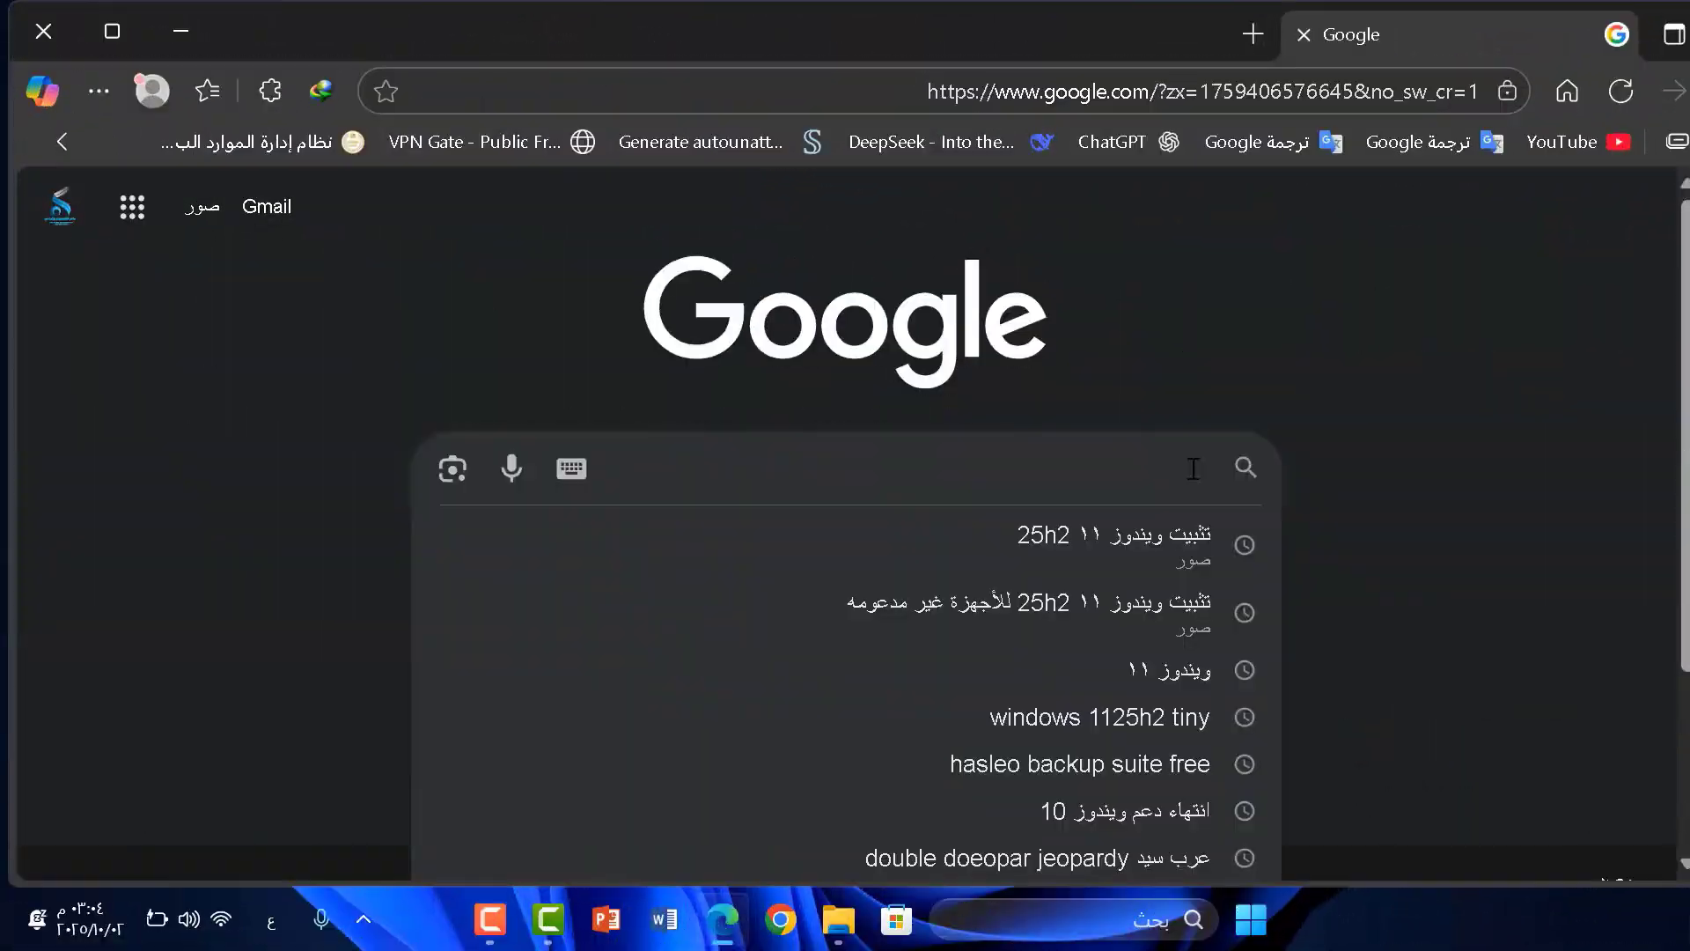
# Search Google for ويندوز ١١ and open Microsoft's Windows 11 download page
pyautogui.click(1148, 674)
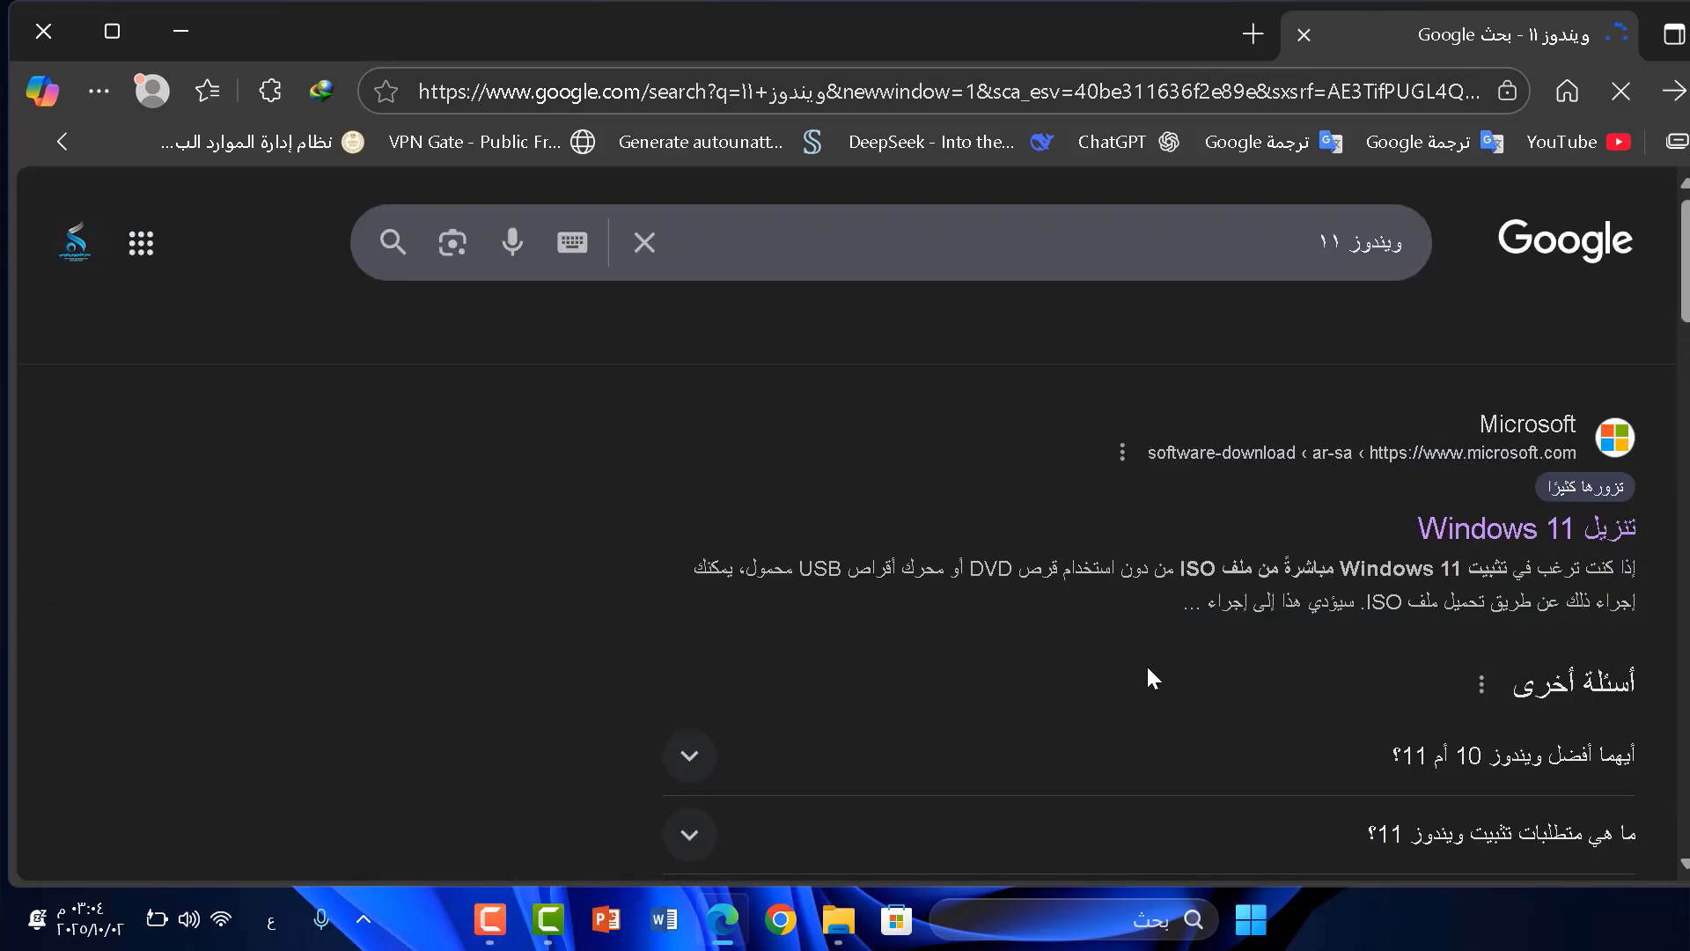
pyautogui.click(1478, 538)
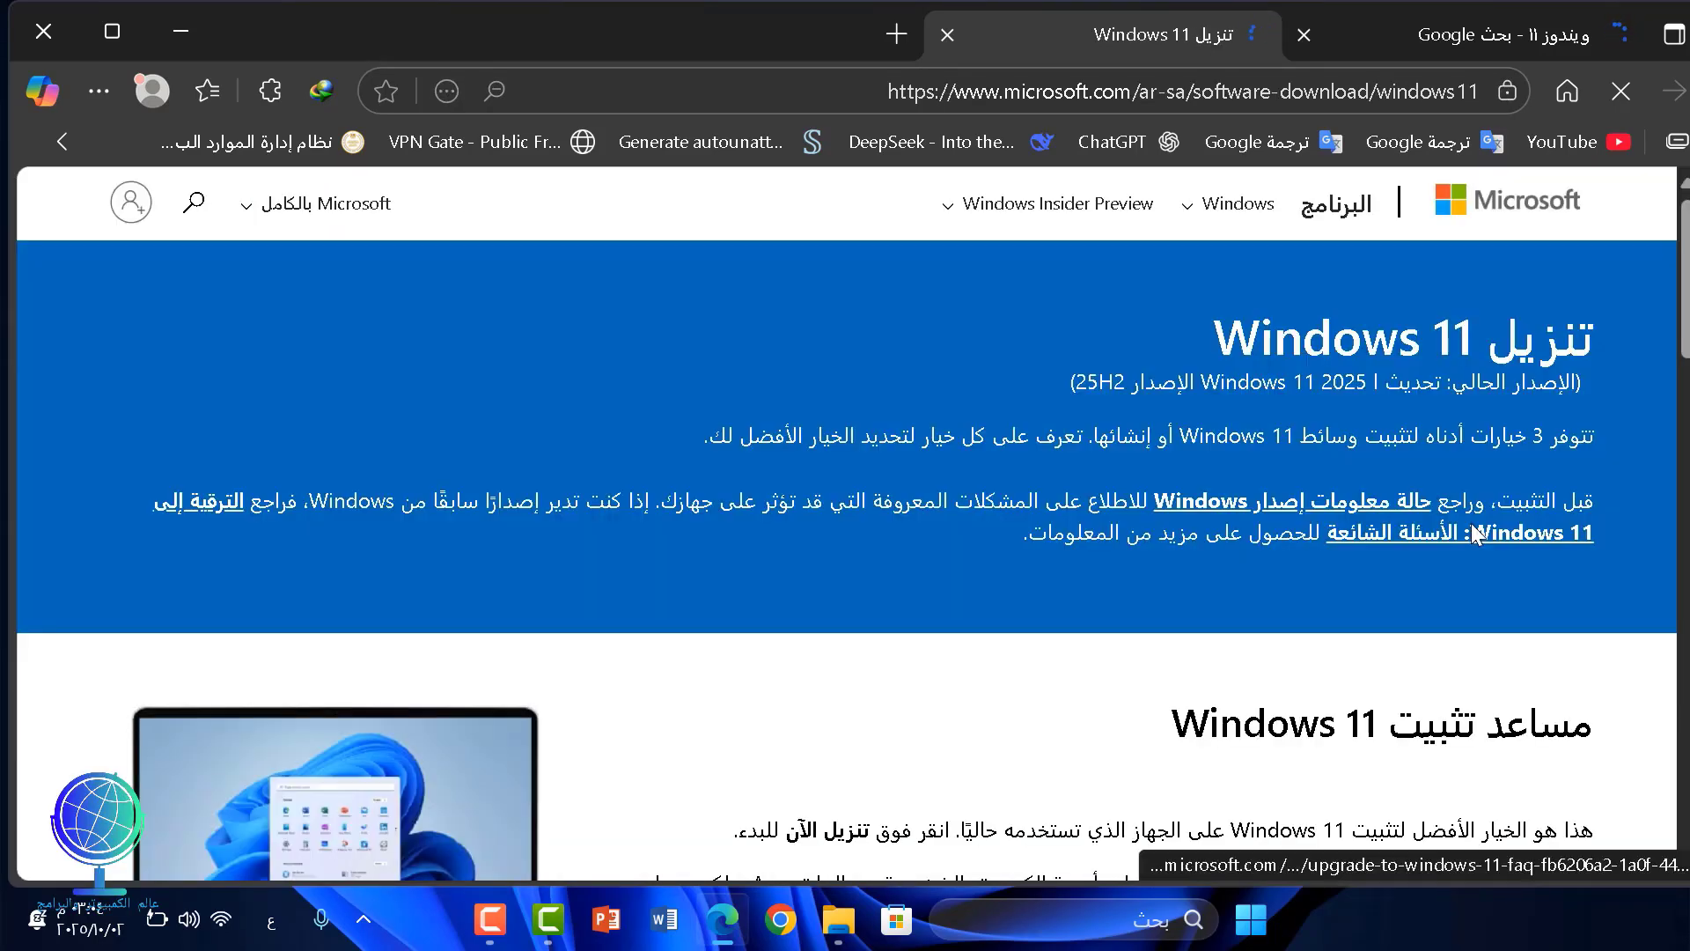
# Choose the multi-edition Windows 11 ISO for x64 devices on the download page and submit the selection
pyautogui.scroll(-4, 1471, 525)
pyautogui.scroll(-14, 1471, 525)
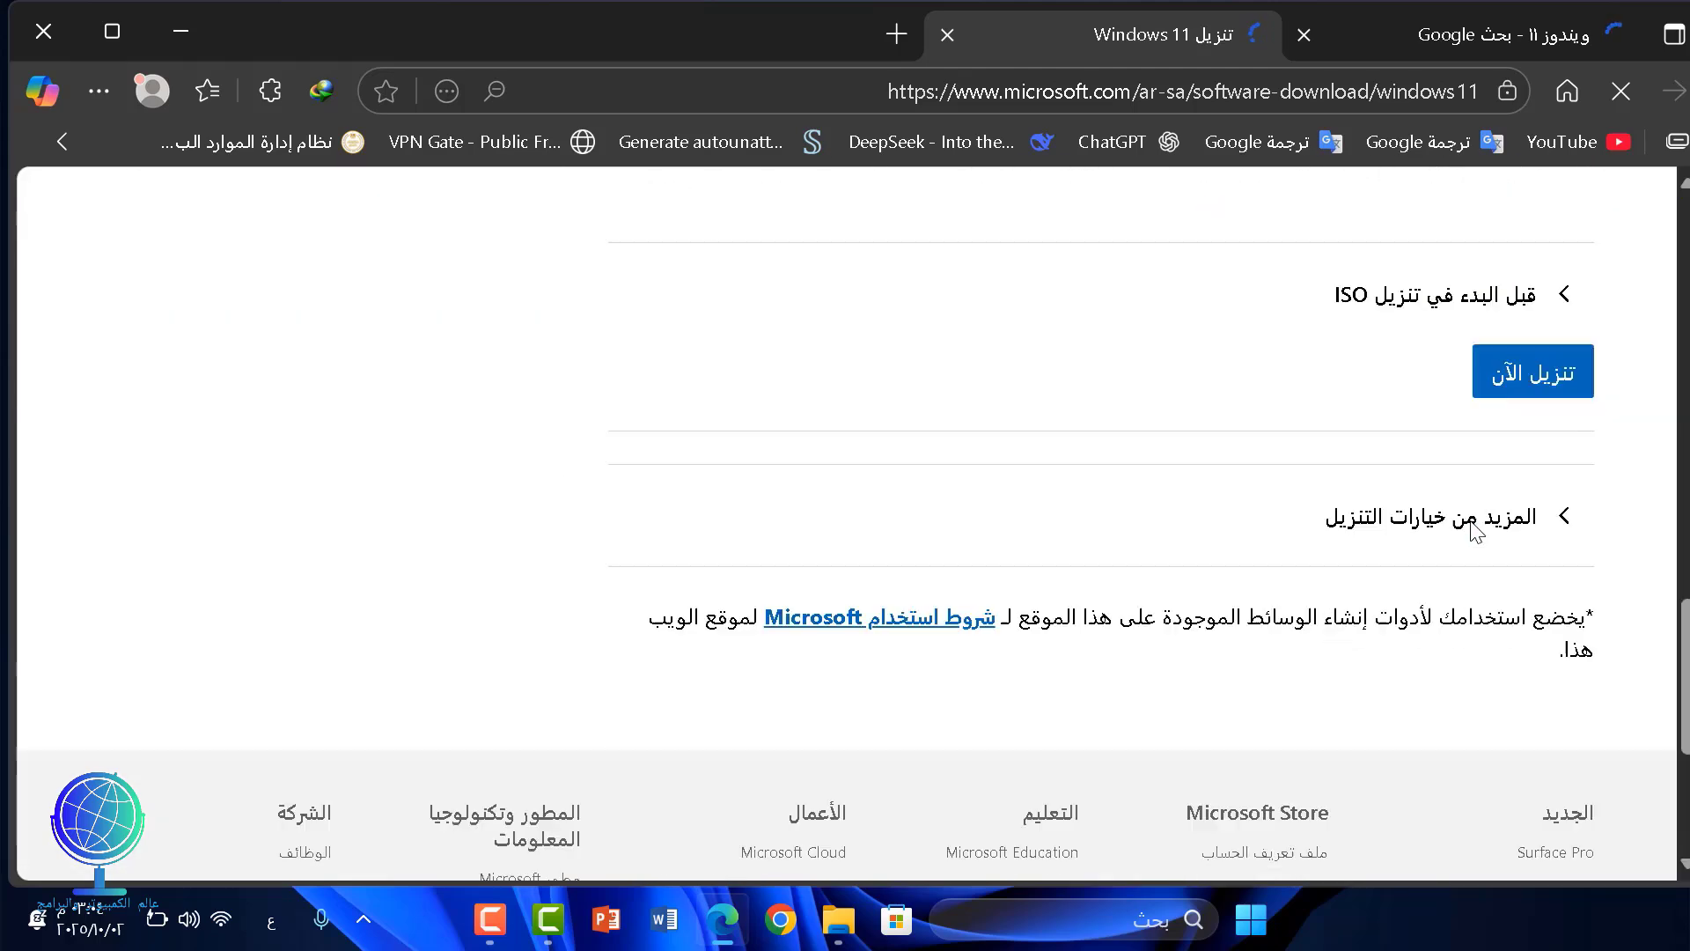
pyautogui.scroll(4, 1471, 526)
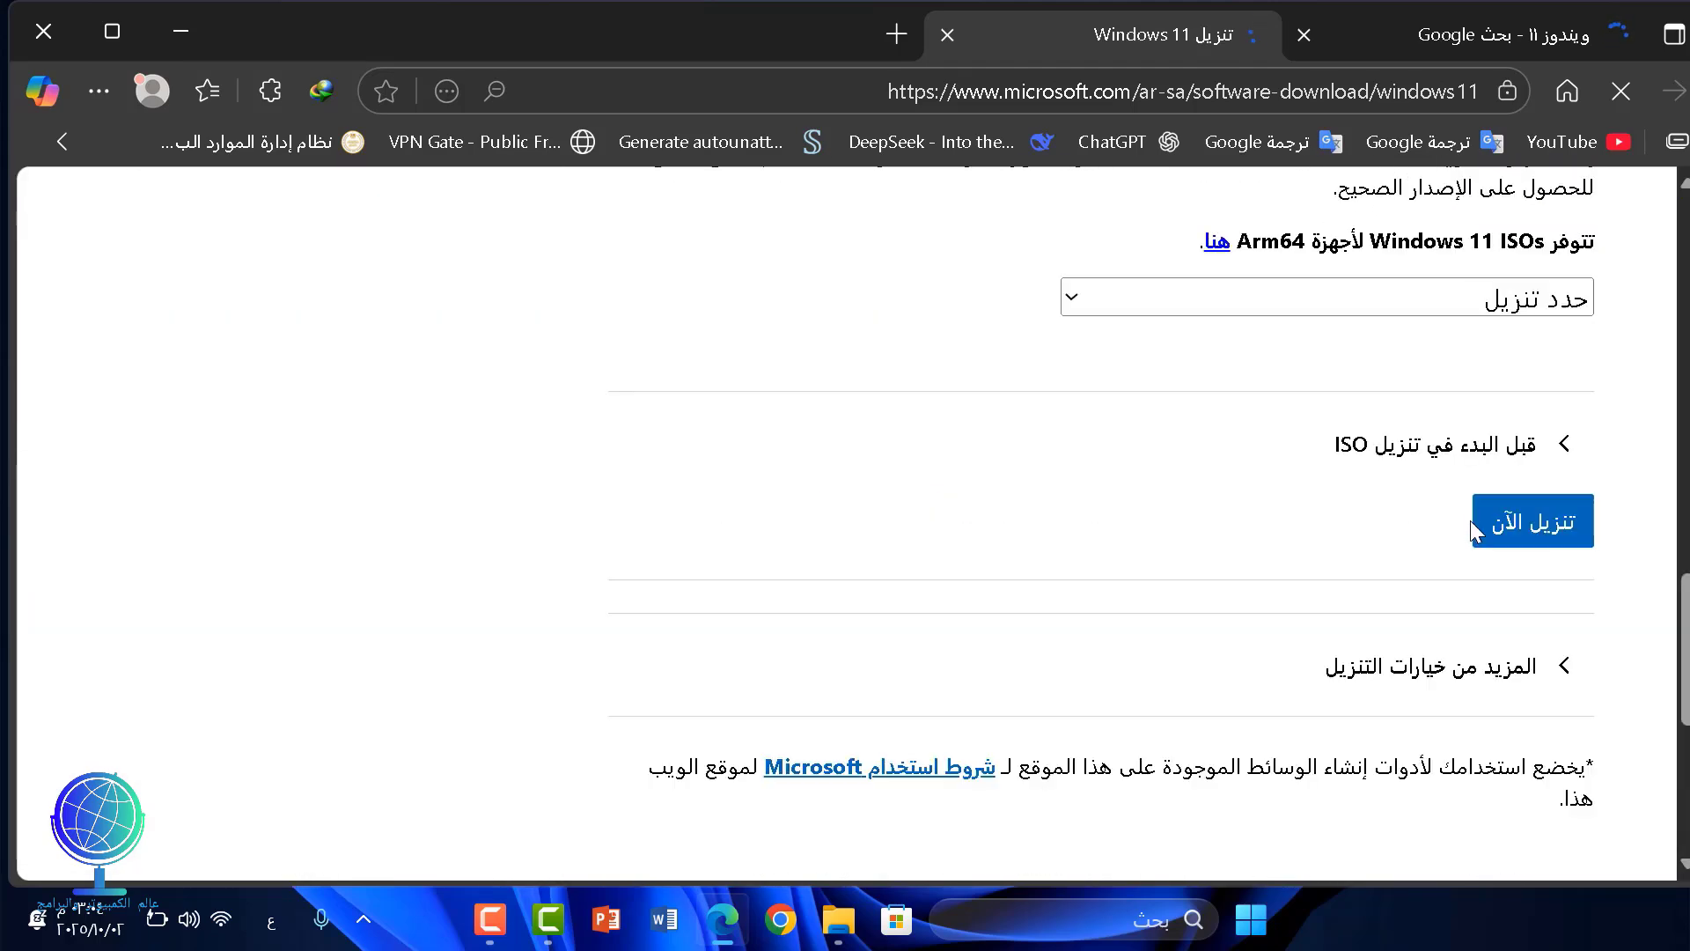
pyautogui.click(1494, 306)
pyautogui.click(1320, 396)
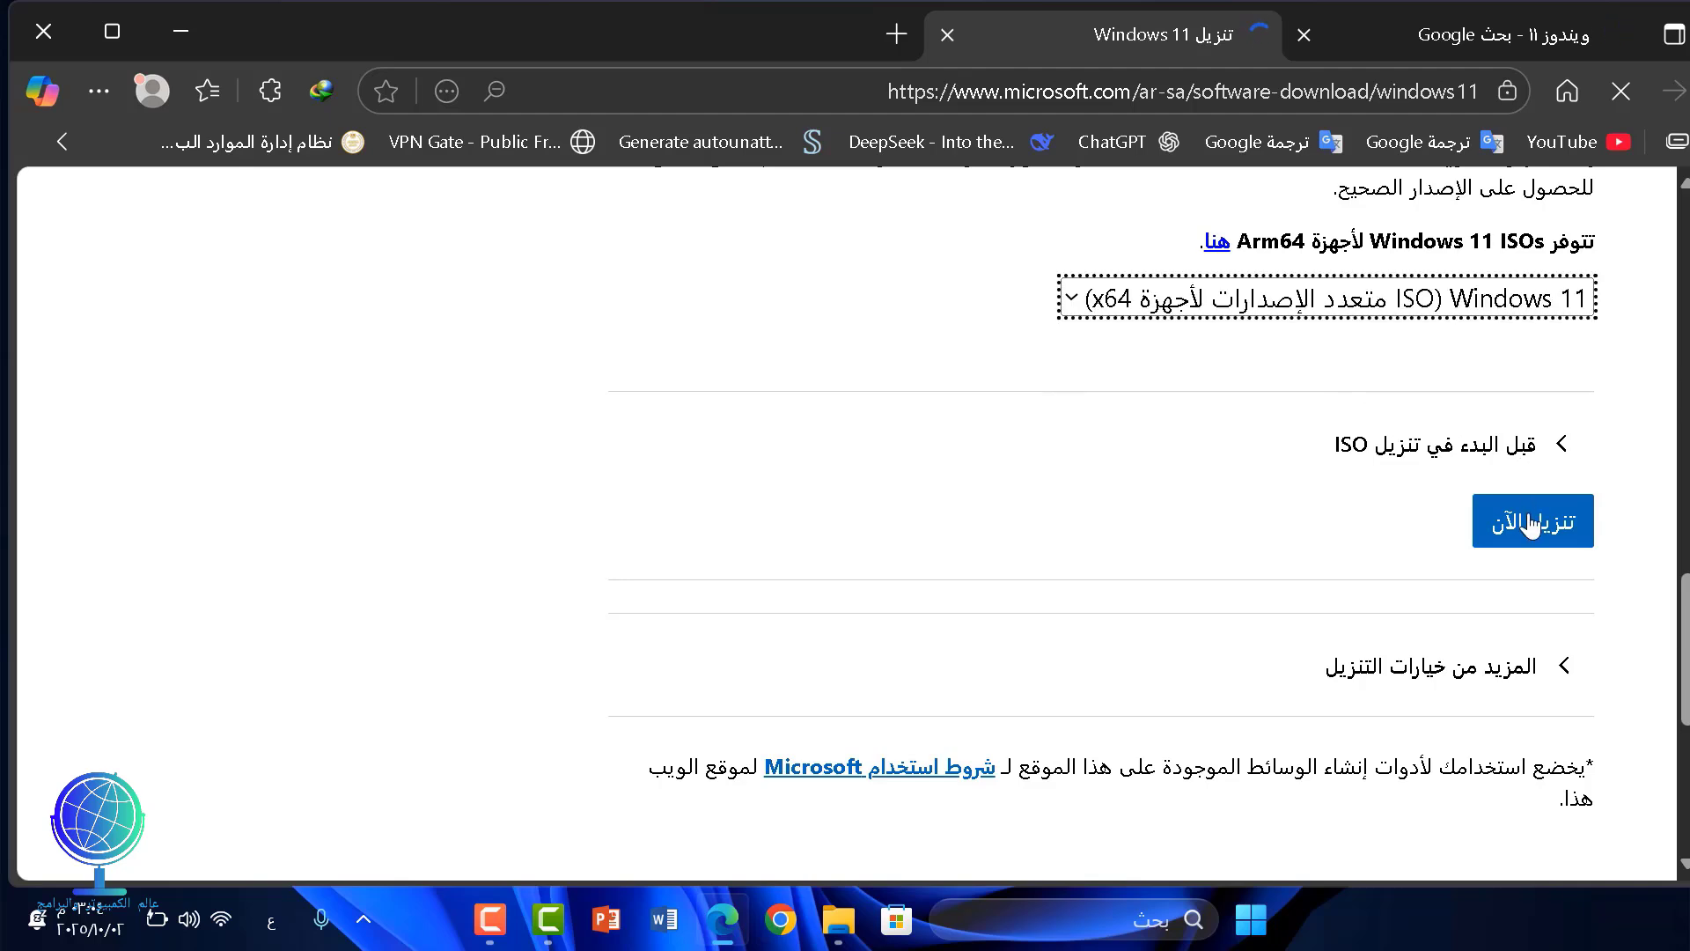
pyautogui.click(1531, 524)
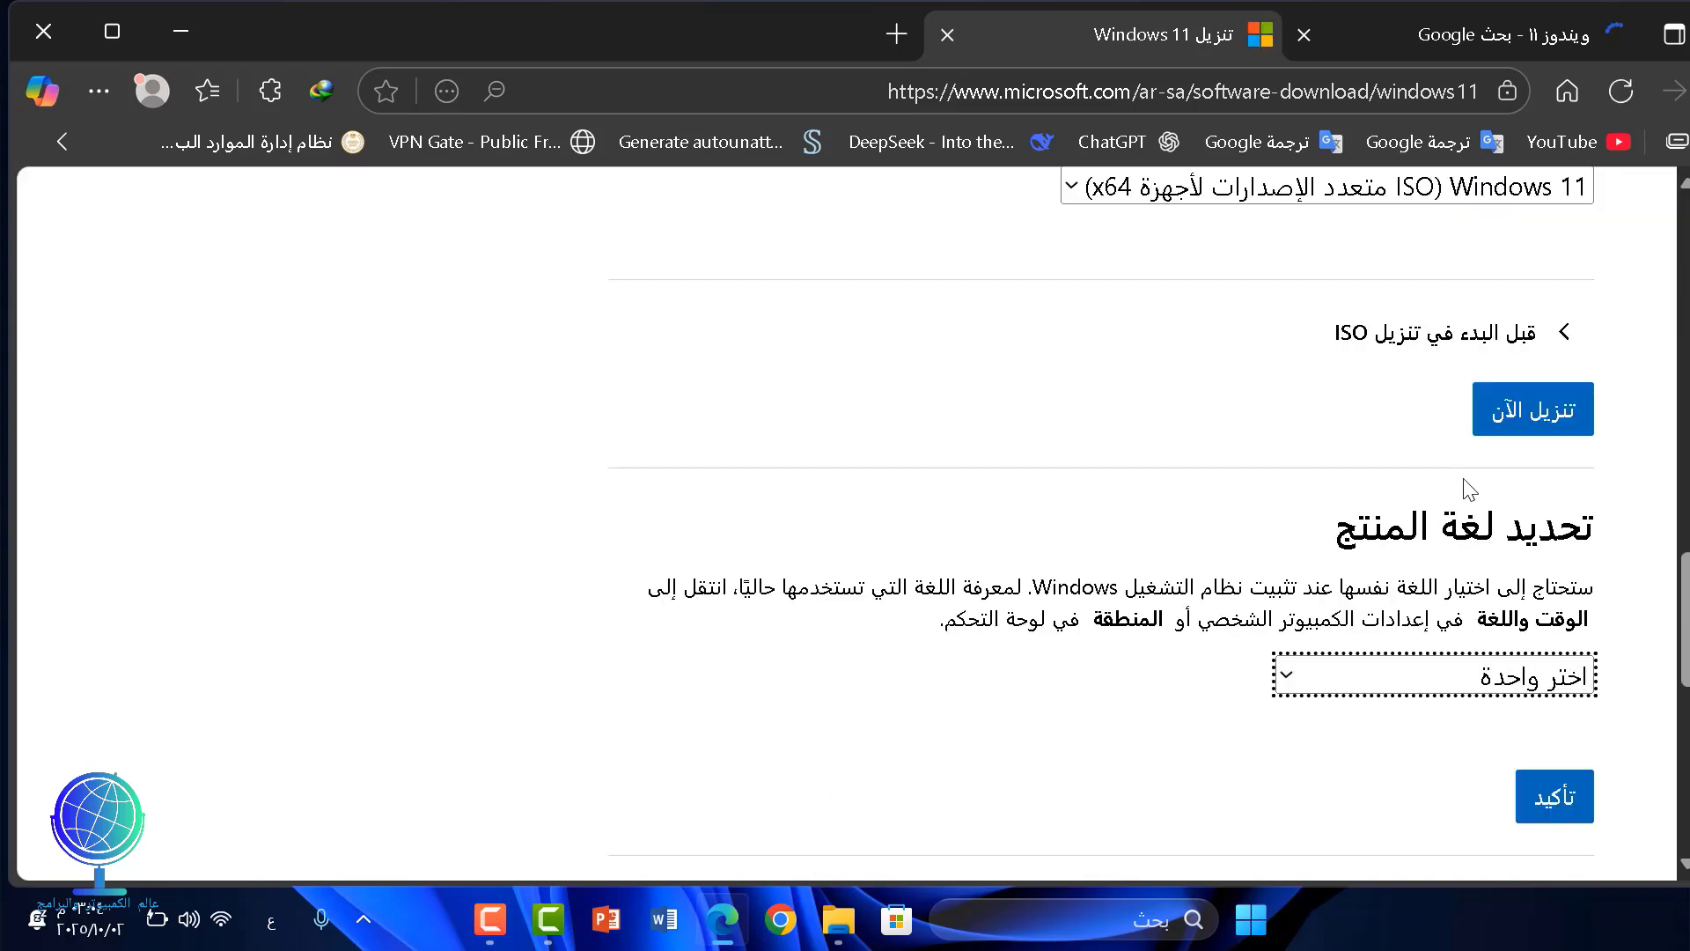
# Set the product language to Arabic (العربية) and confirm it
pyautogui.click(1430, 689)
pyautogui.scroll(-7, 1413, 473)
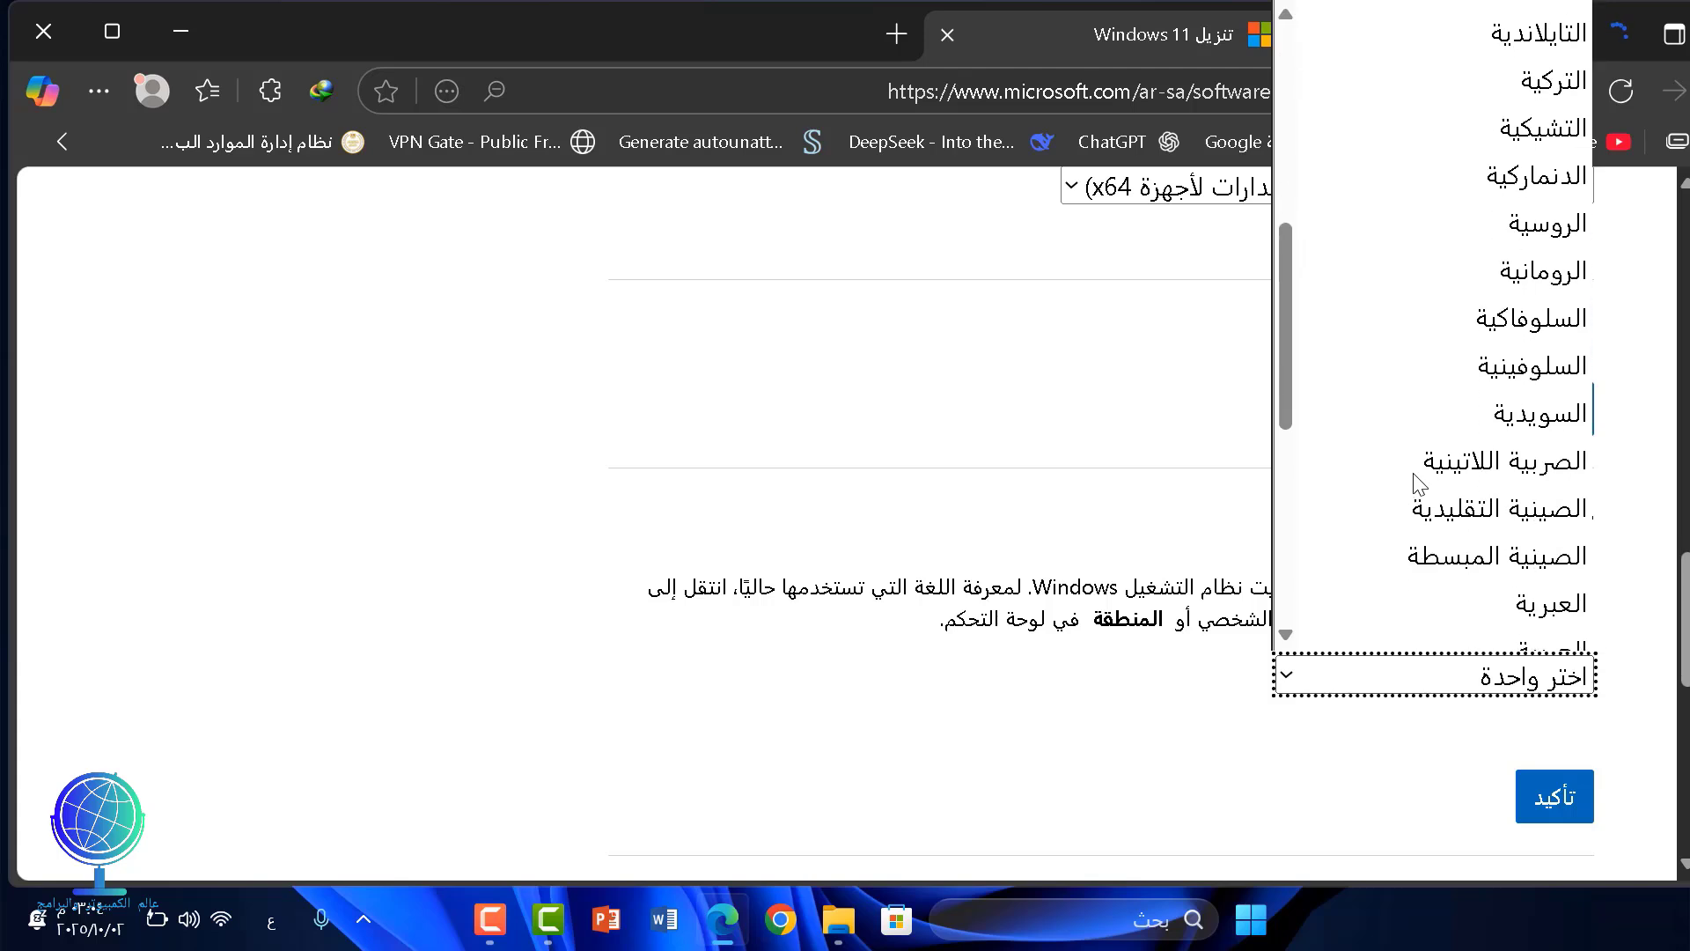
pyautogui.click(1465, 363)
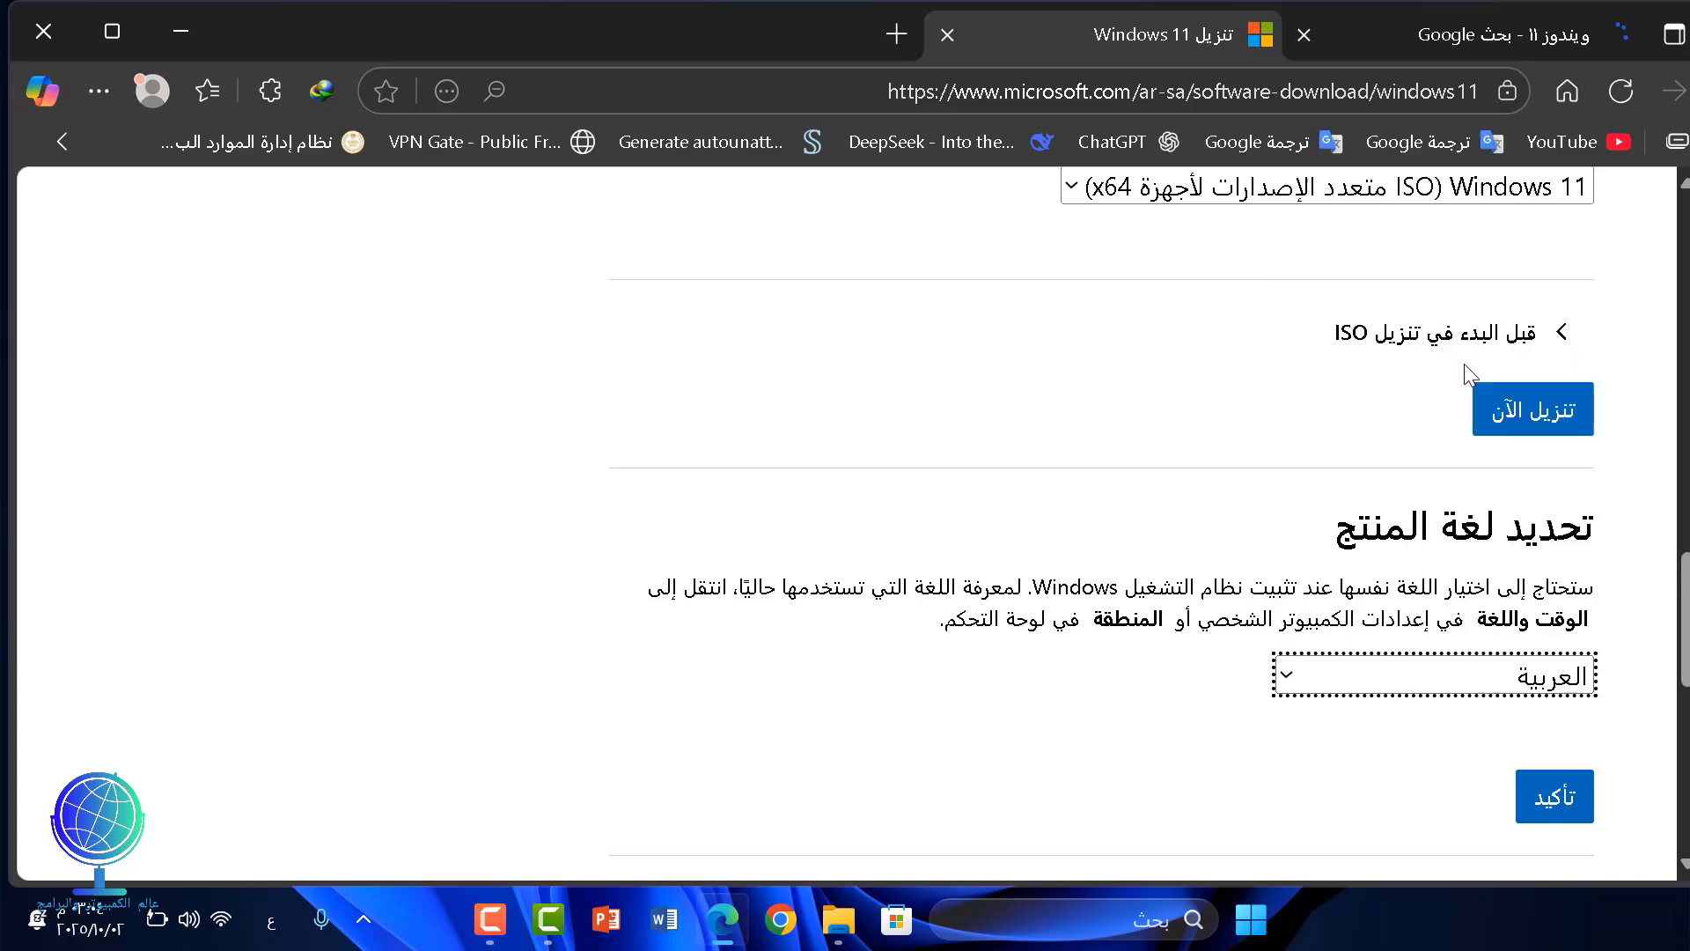
pyautogui.click(1540, 803)
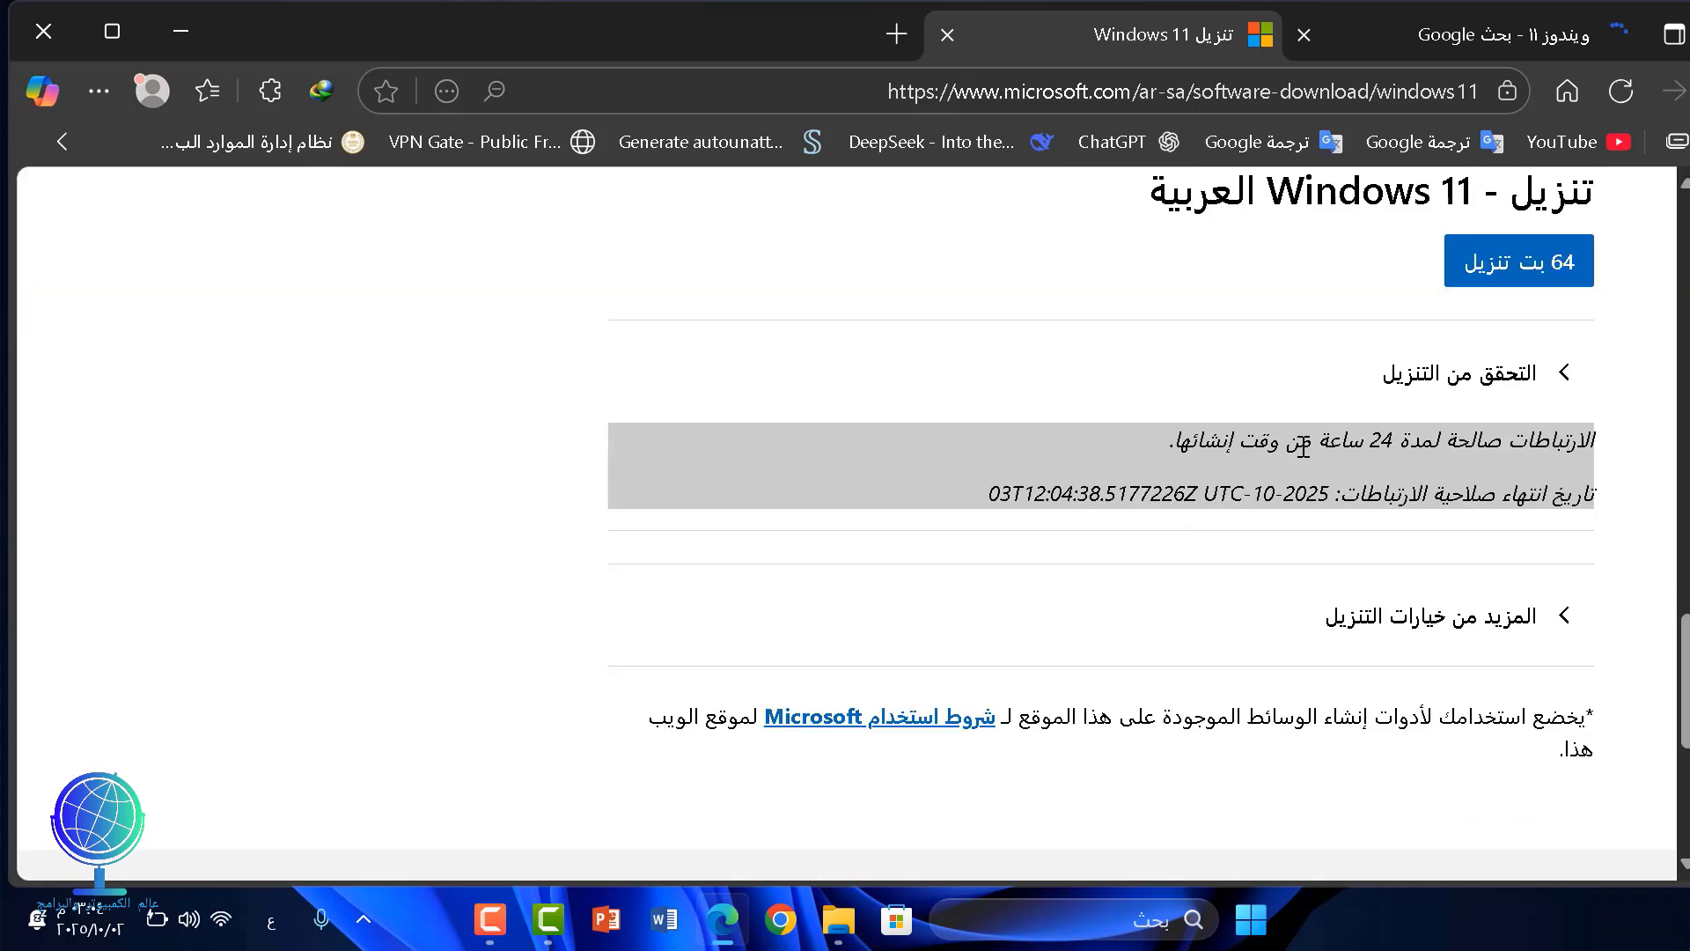
# Start the 64-bit download of Win11_25H2_Arabic_x64.iso into the downloads folder, and stop the transfer
pyautogui.click(1512, 280)
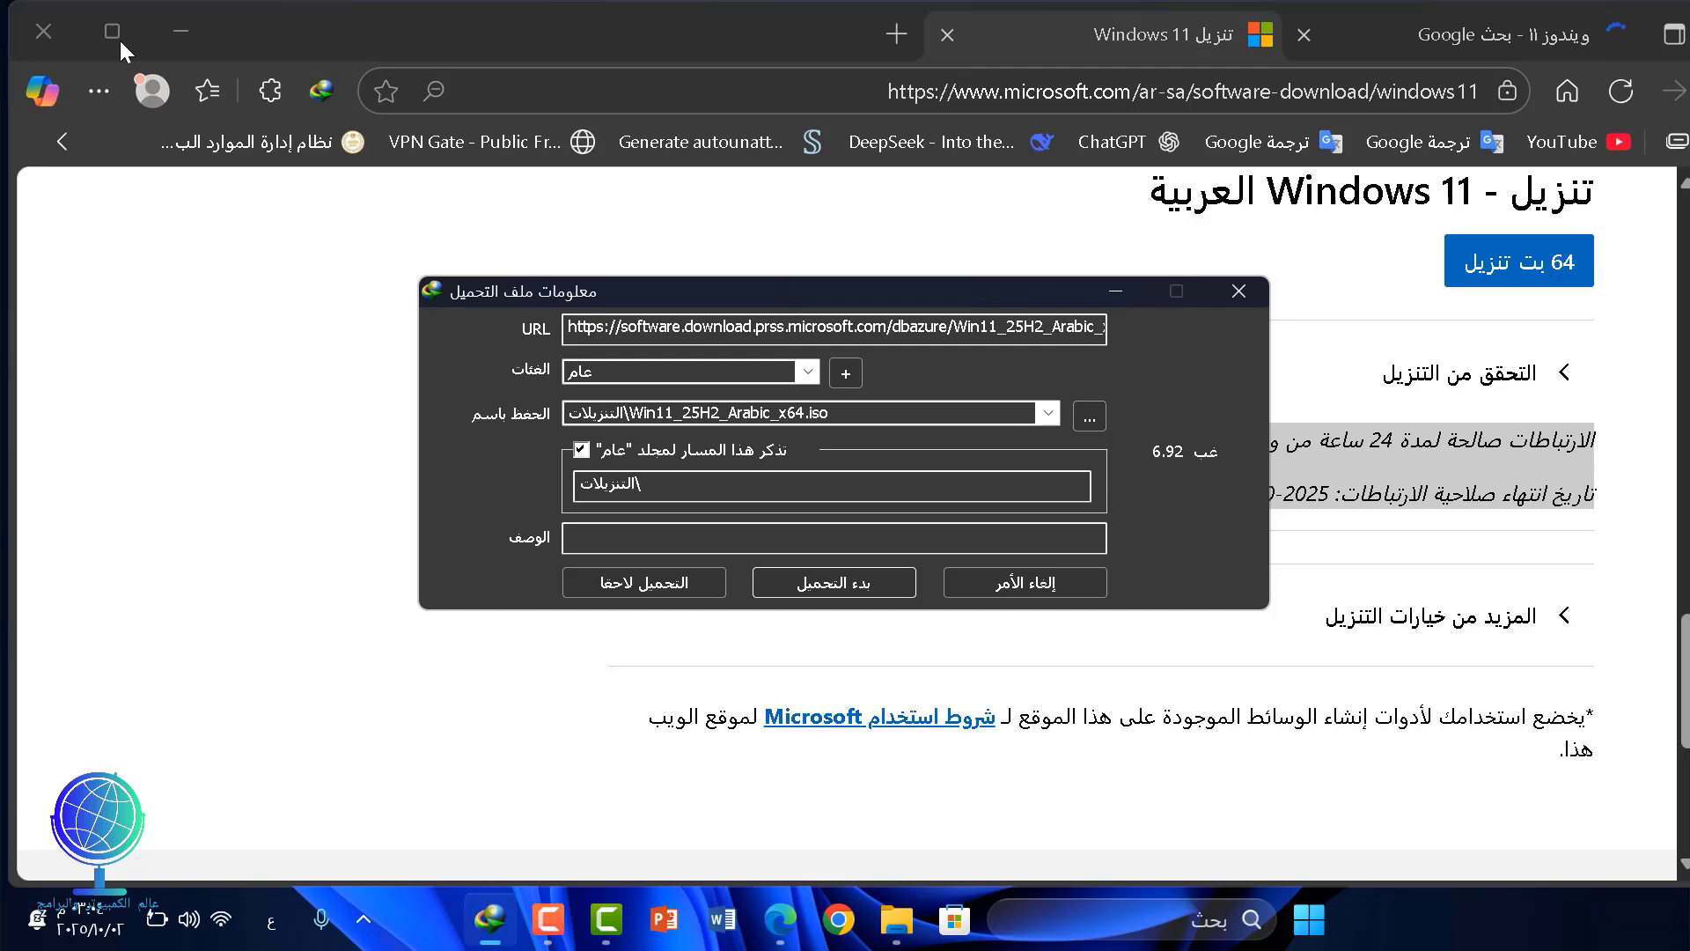
pyautogui.click(815, 584)
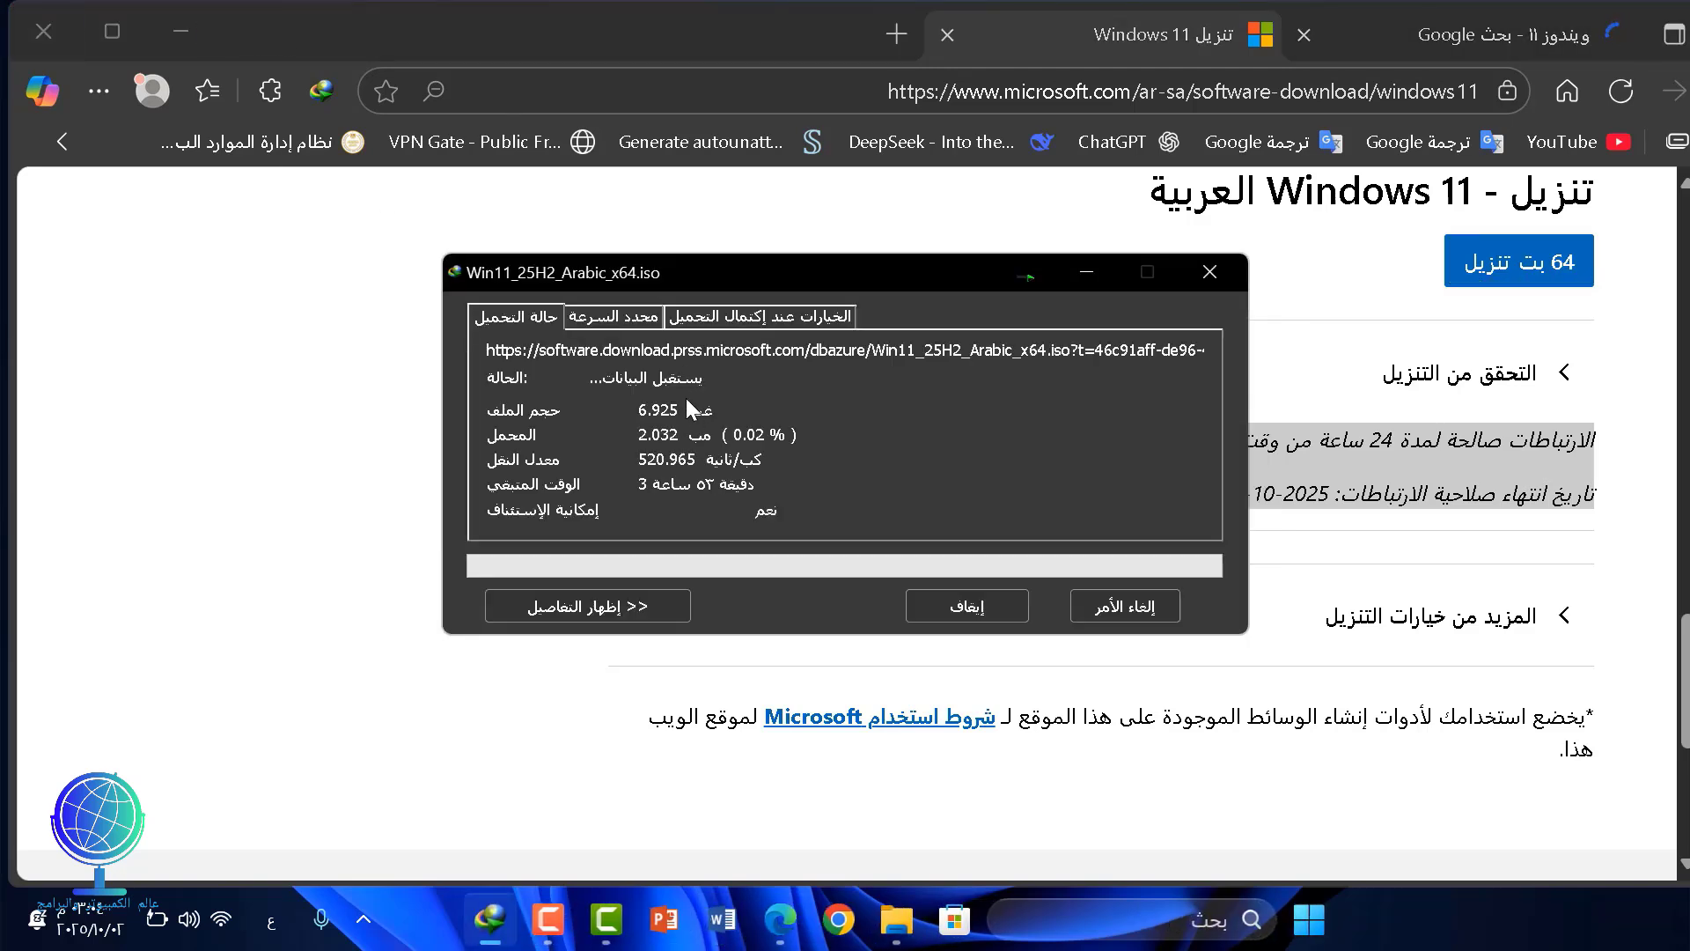
pyautogui.click(27, 12)
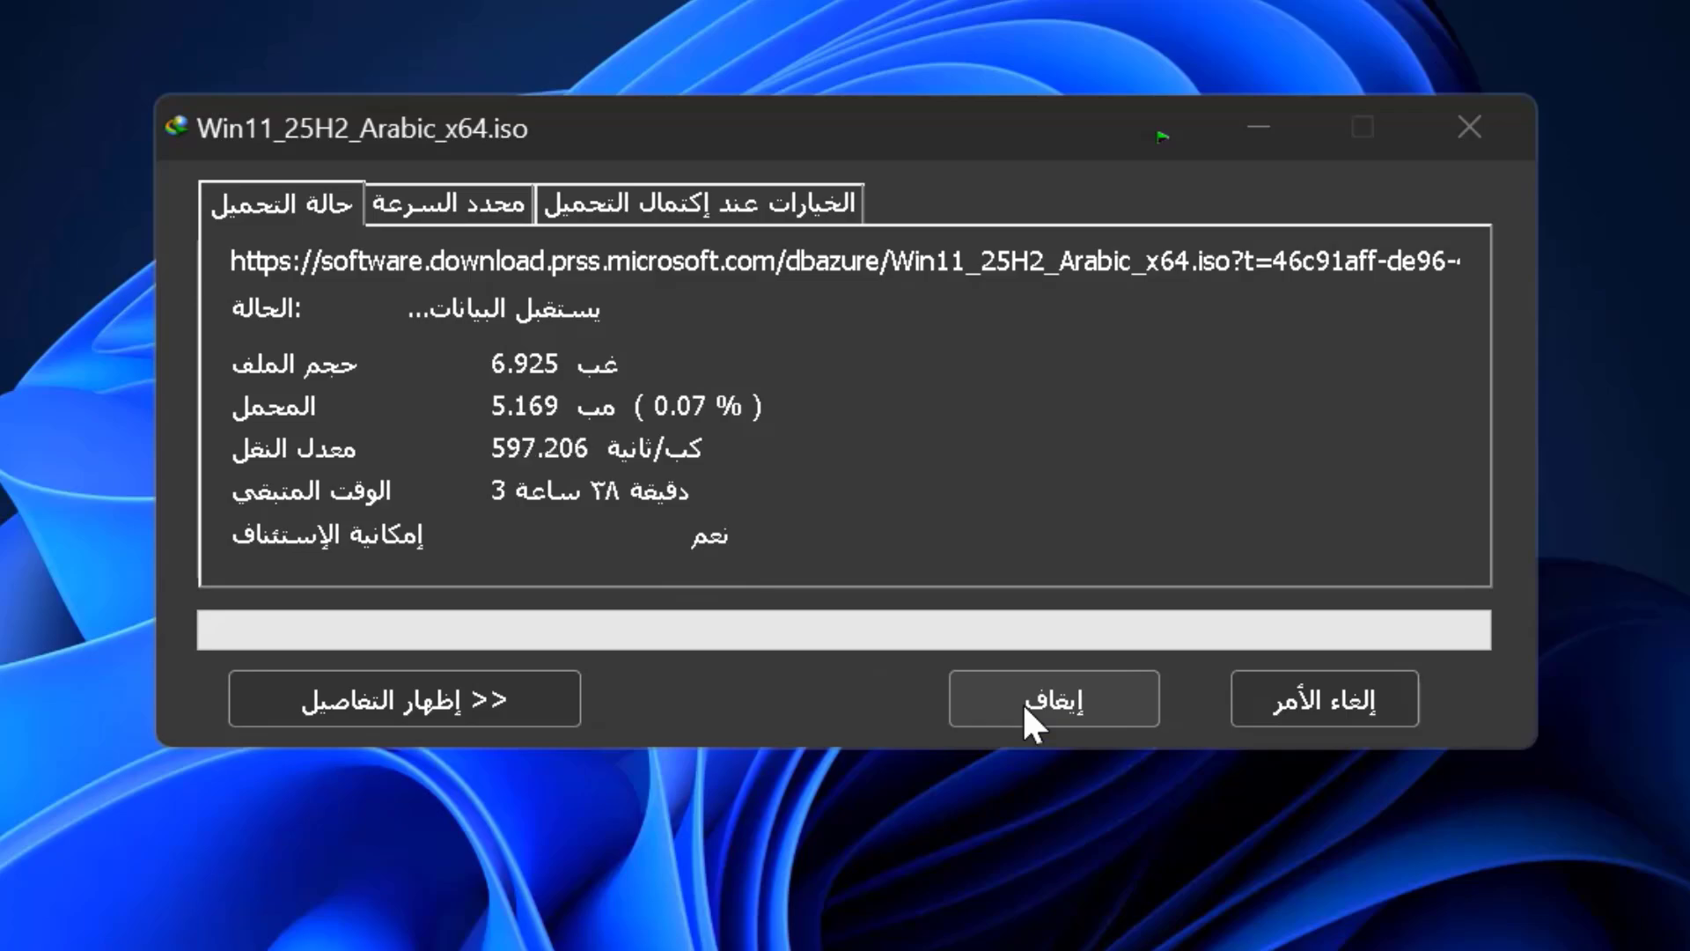
pyautogui.click(1022, 701)
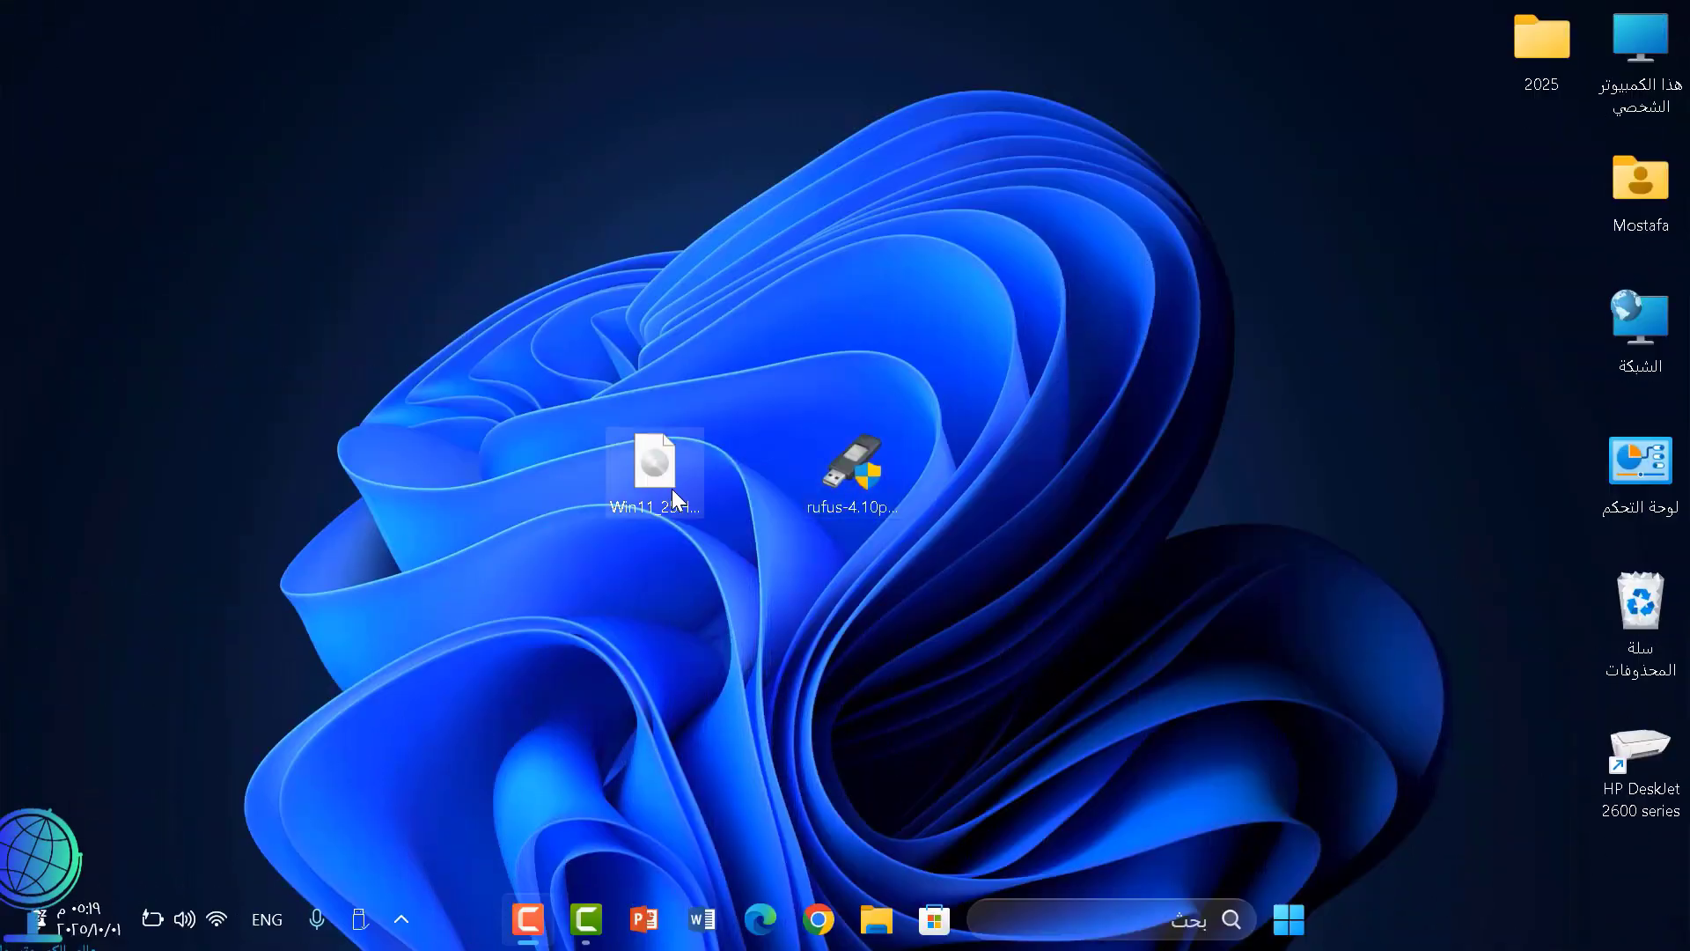
# Launch Rufus 4.10 from the desktop, allow its online update checks and move its window clear of the ISO file
pyautogui.click(854, 484)
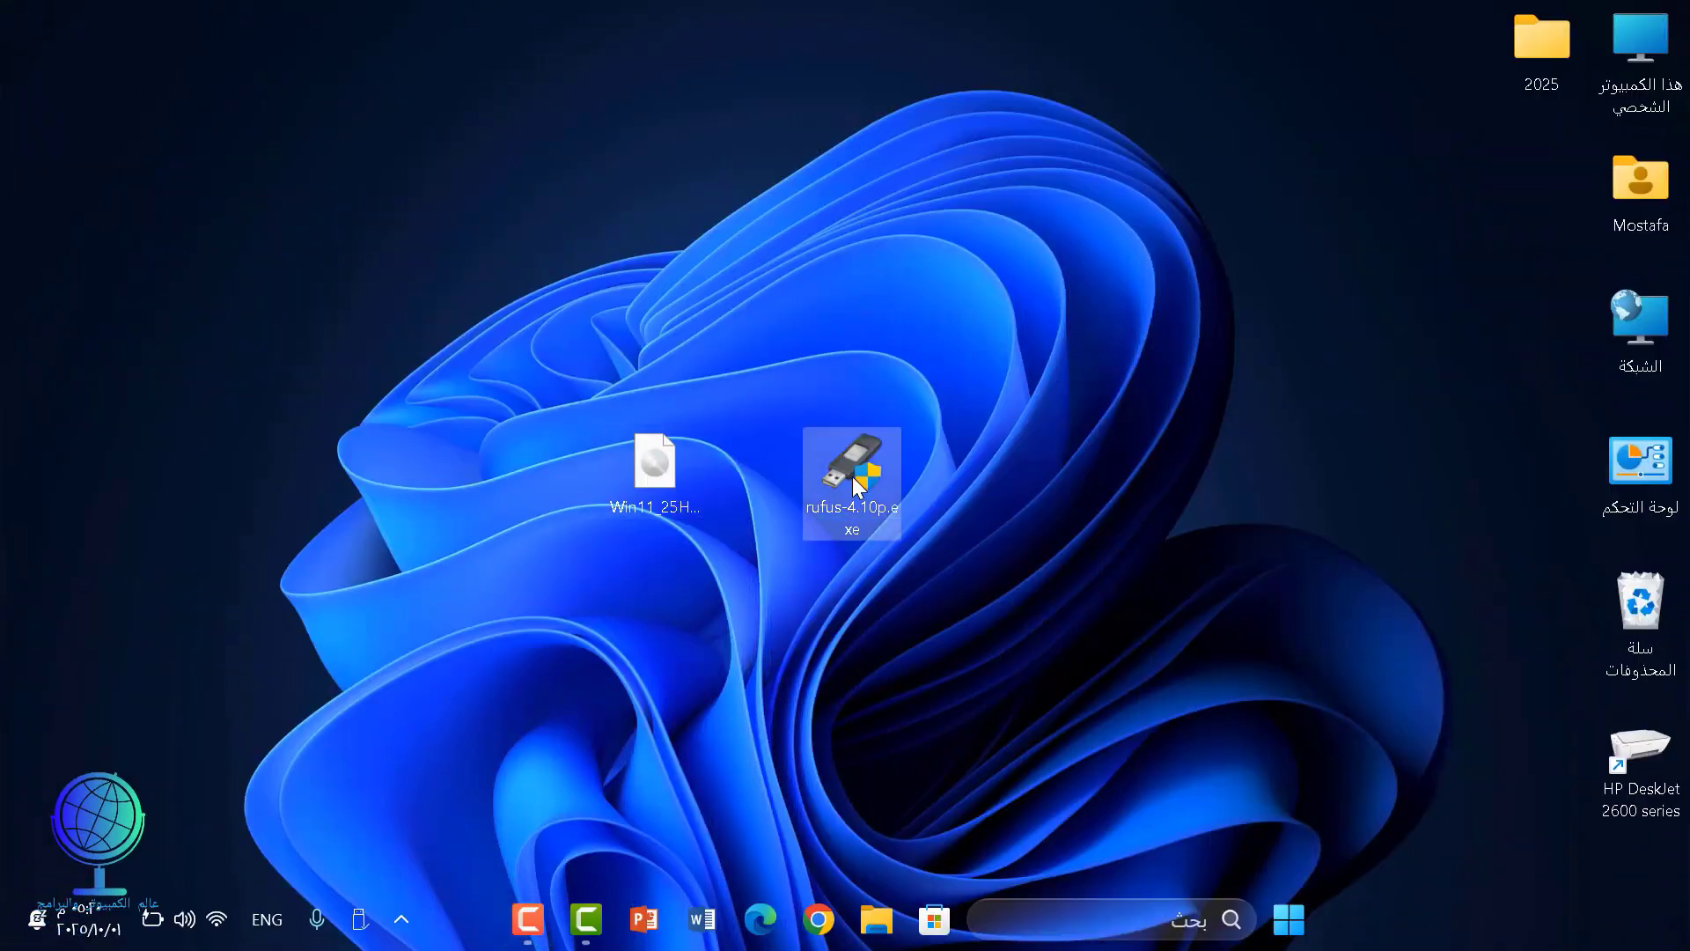
pyautogui.doubleClick(852, 477)
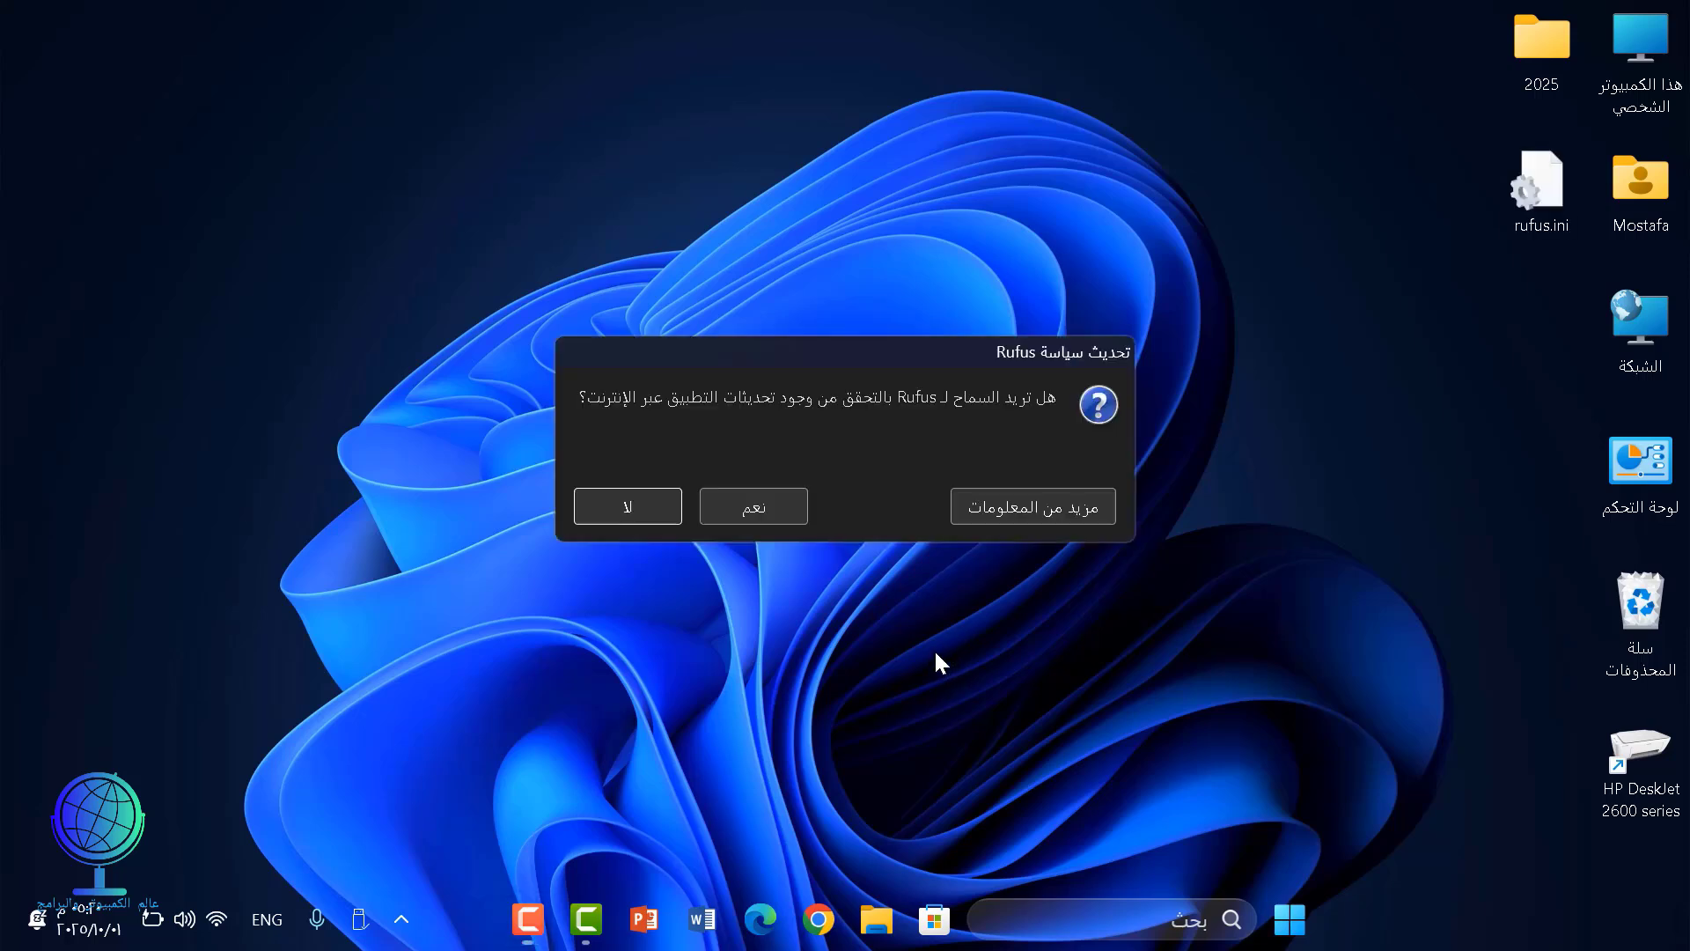
pyautogui.click(787, 519)
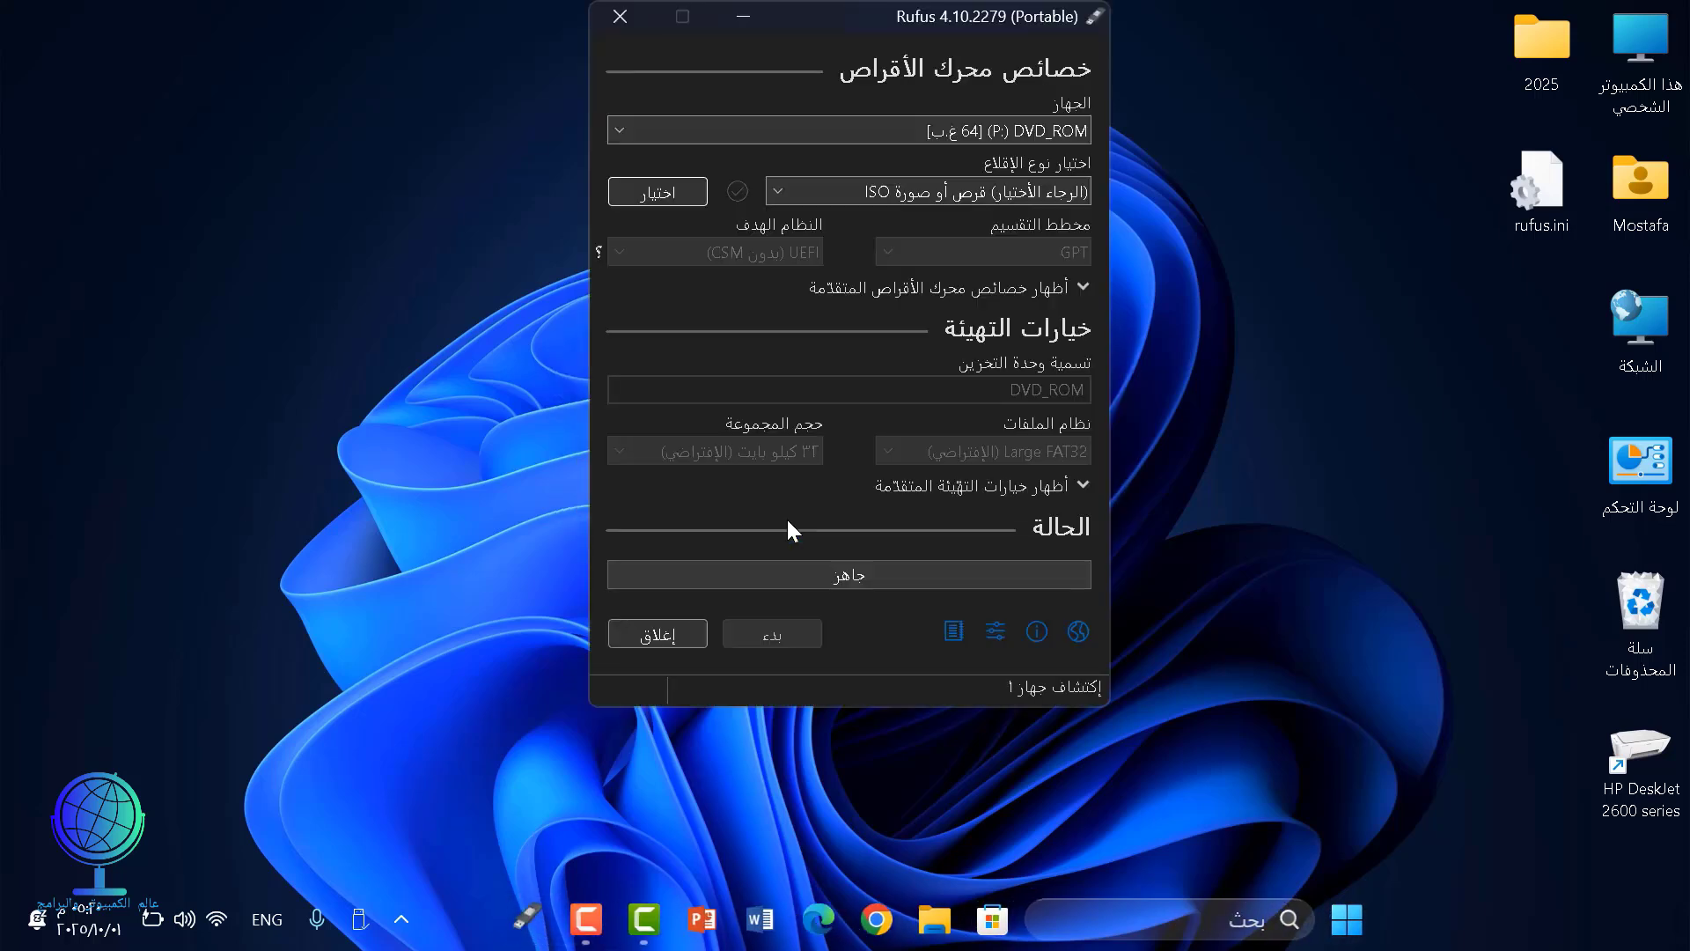
pyautogui.moveTo(926, 21); pyautogui.dragTo(1111, 108)
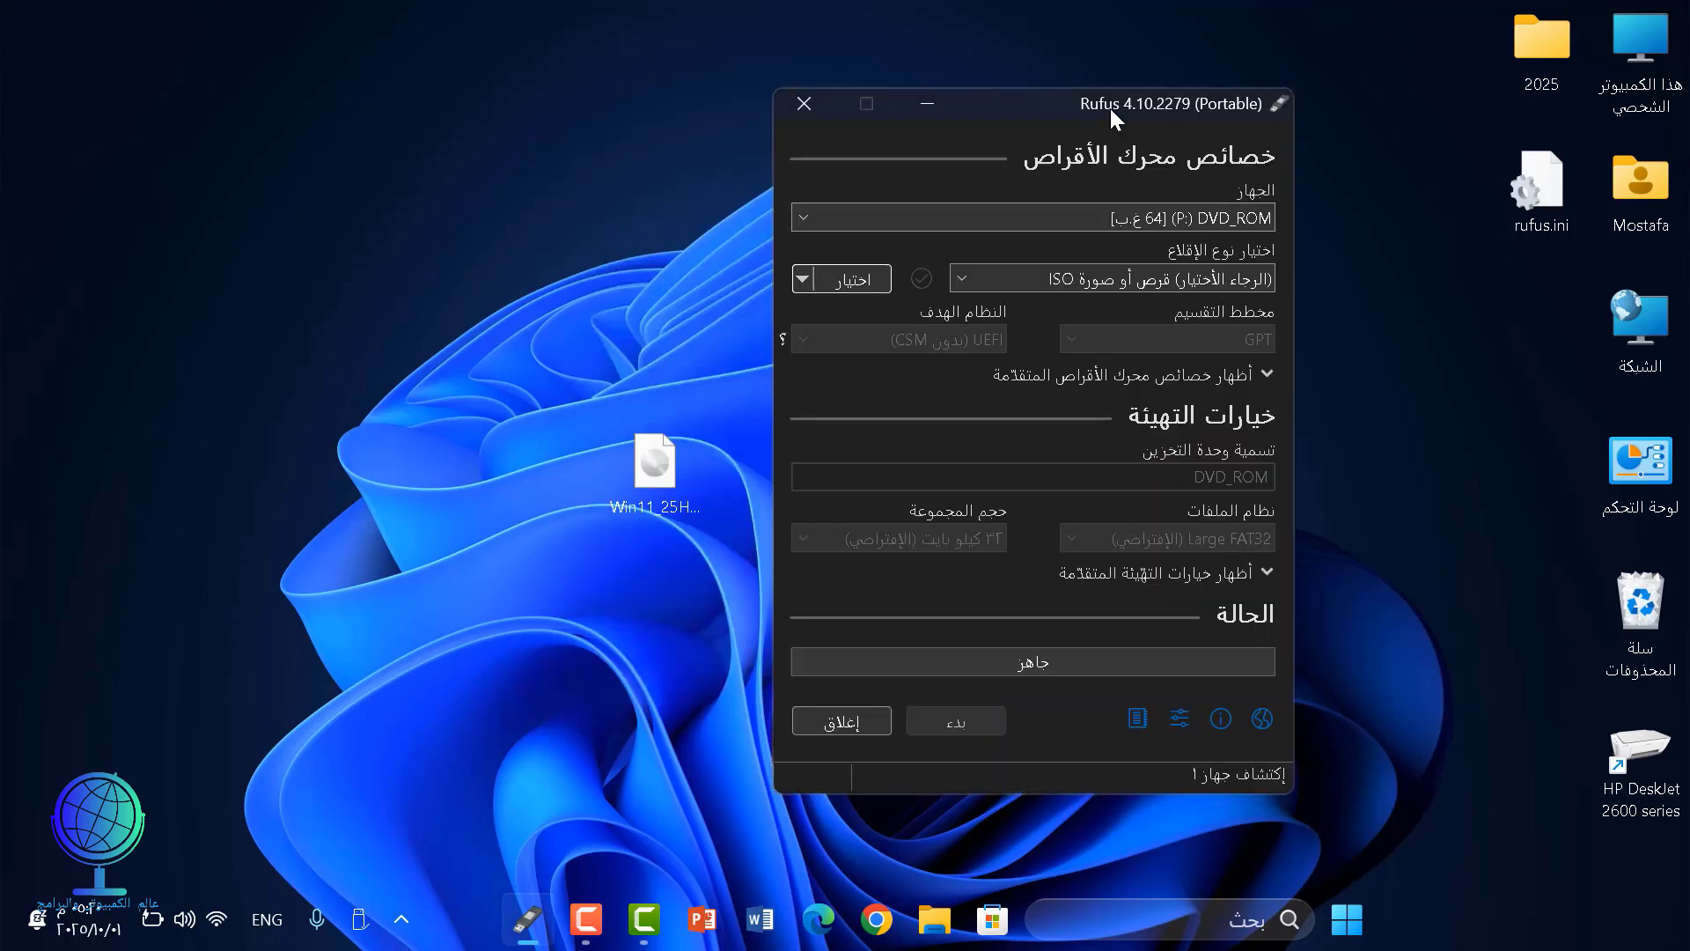
# Load Win11_25H2_Arabic_x64.iso from the Desktop folder as the boot image
pyautogui.click(854, 280)
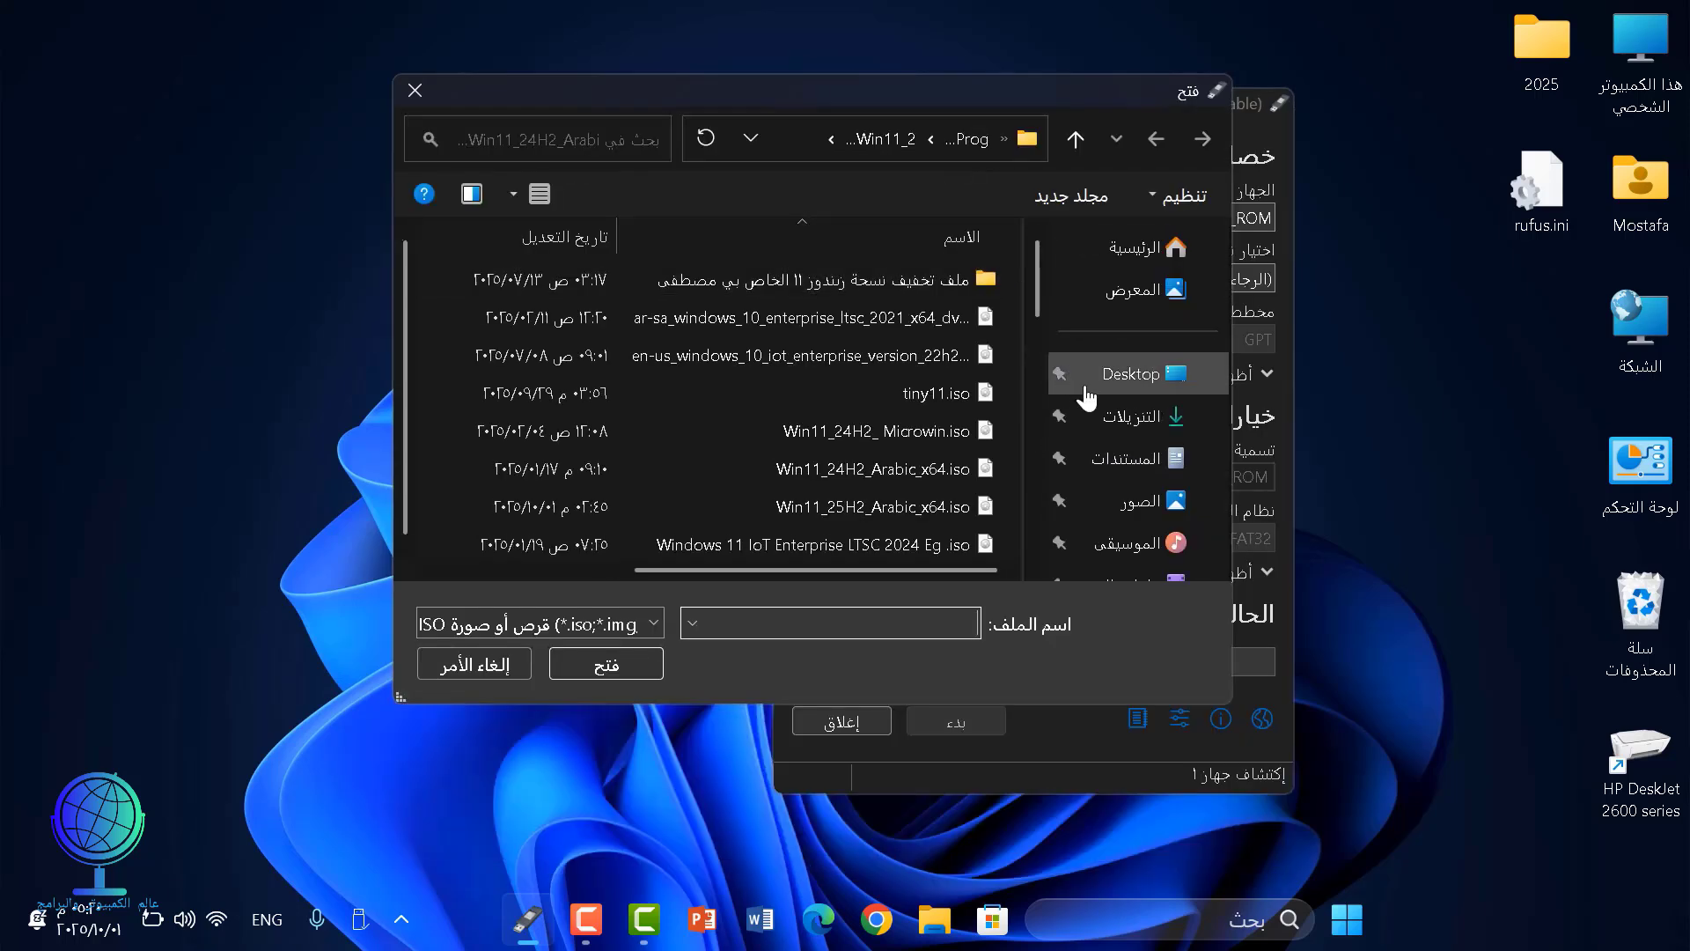
pyautogui.click(1087, 392)
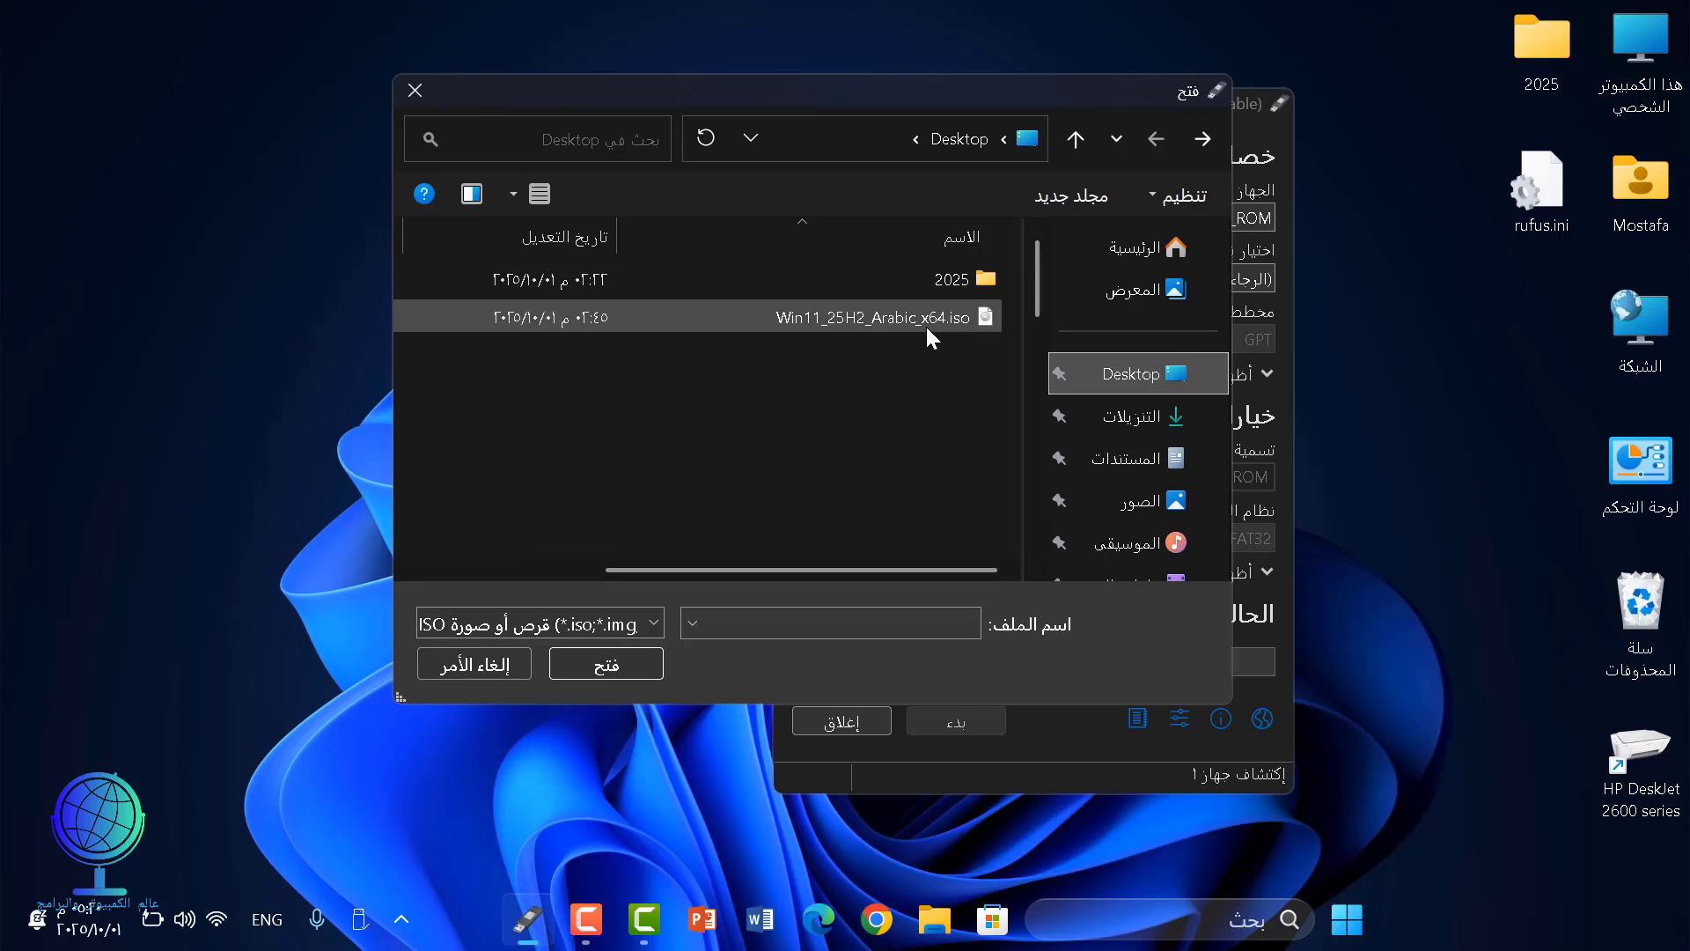
pyautogui.click(926, 324)
pyautogui.click(576, 671)
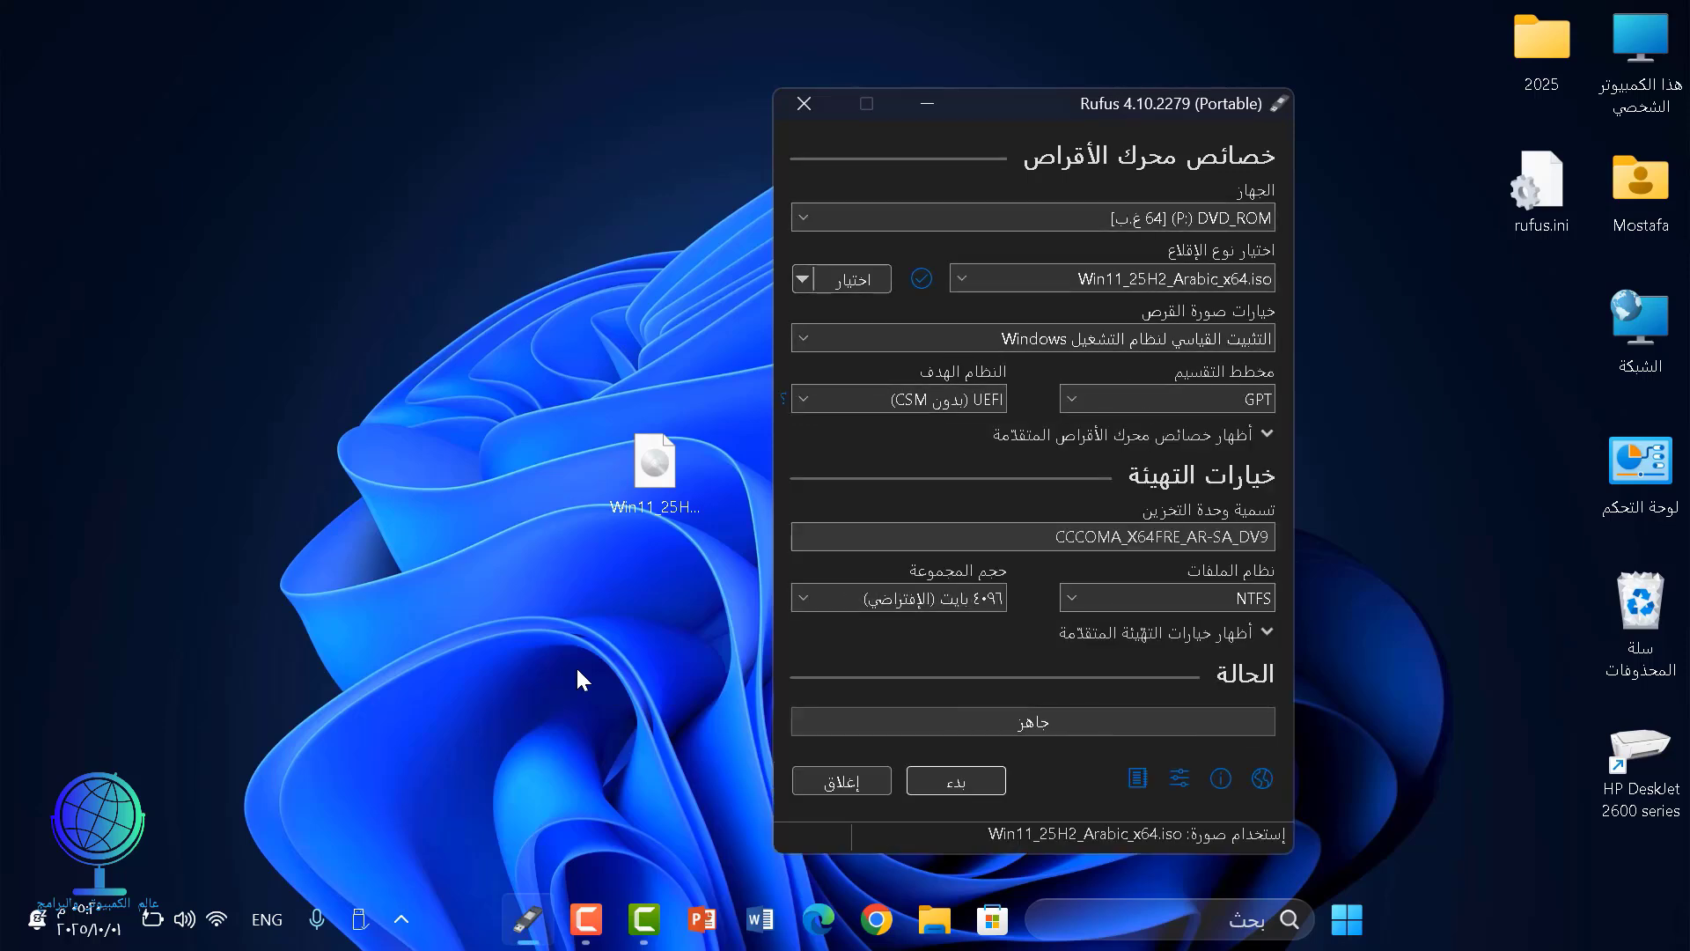
# Switch the partition scheme to MBR and return it to GPT
pyautogui.click(1227, 401)
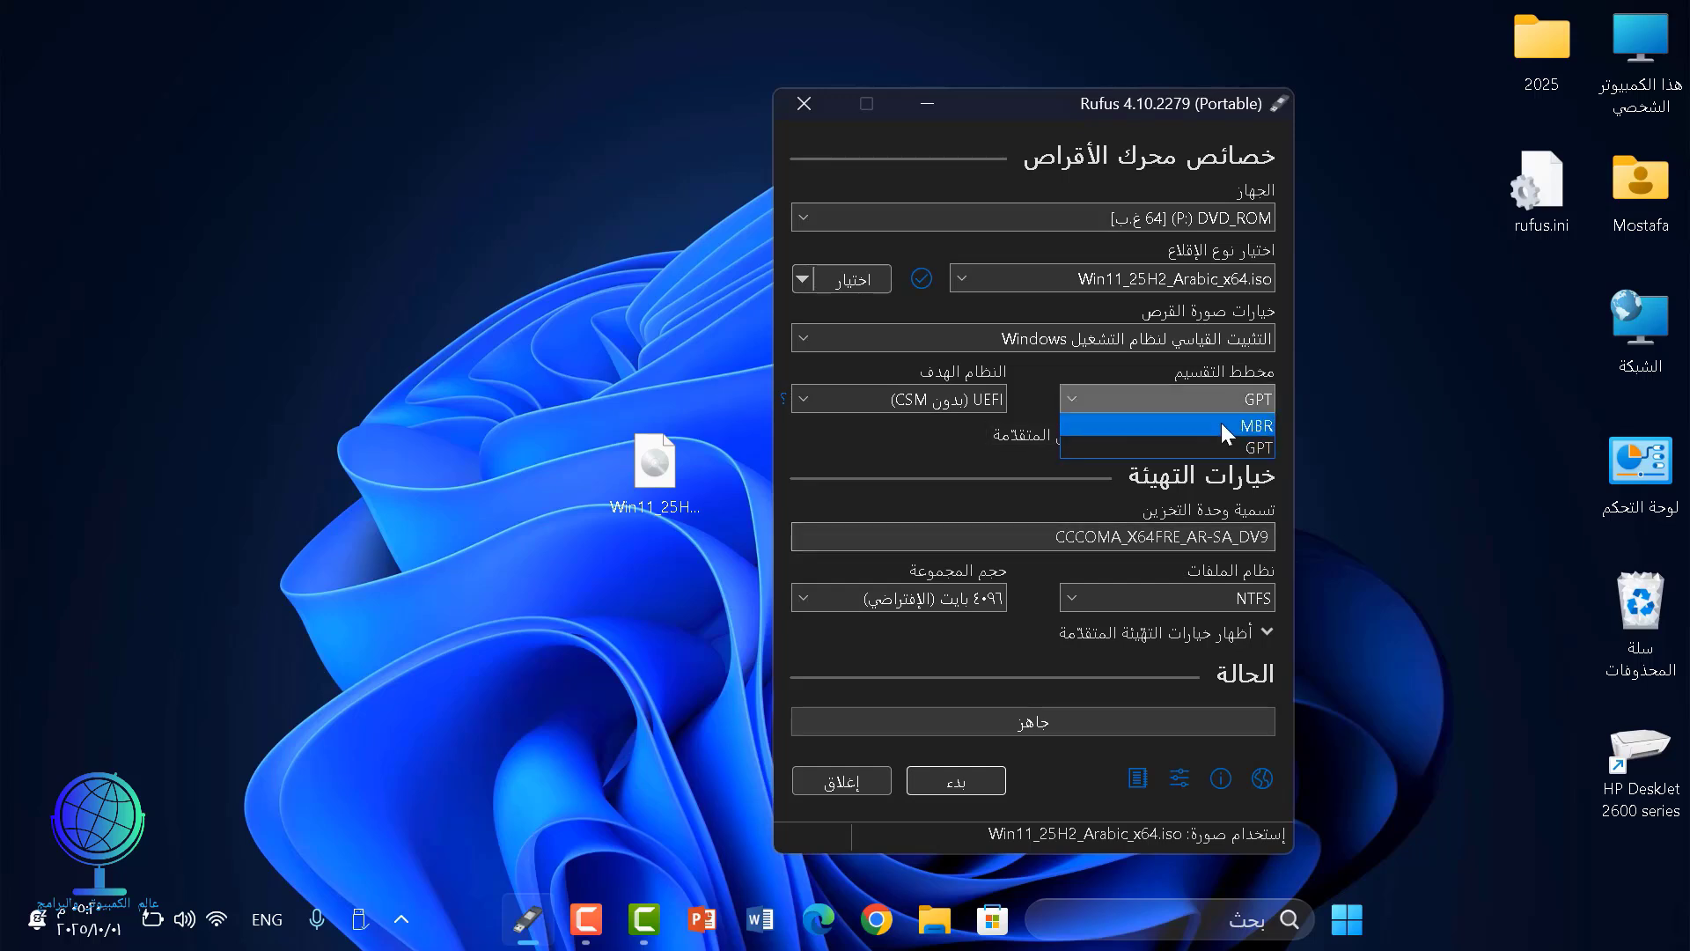
pyautogui.click(1221, 424)
pyautogui.click(1223, 398)
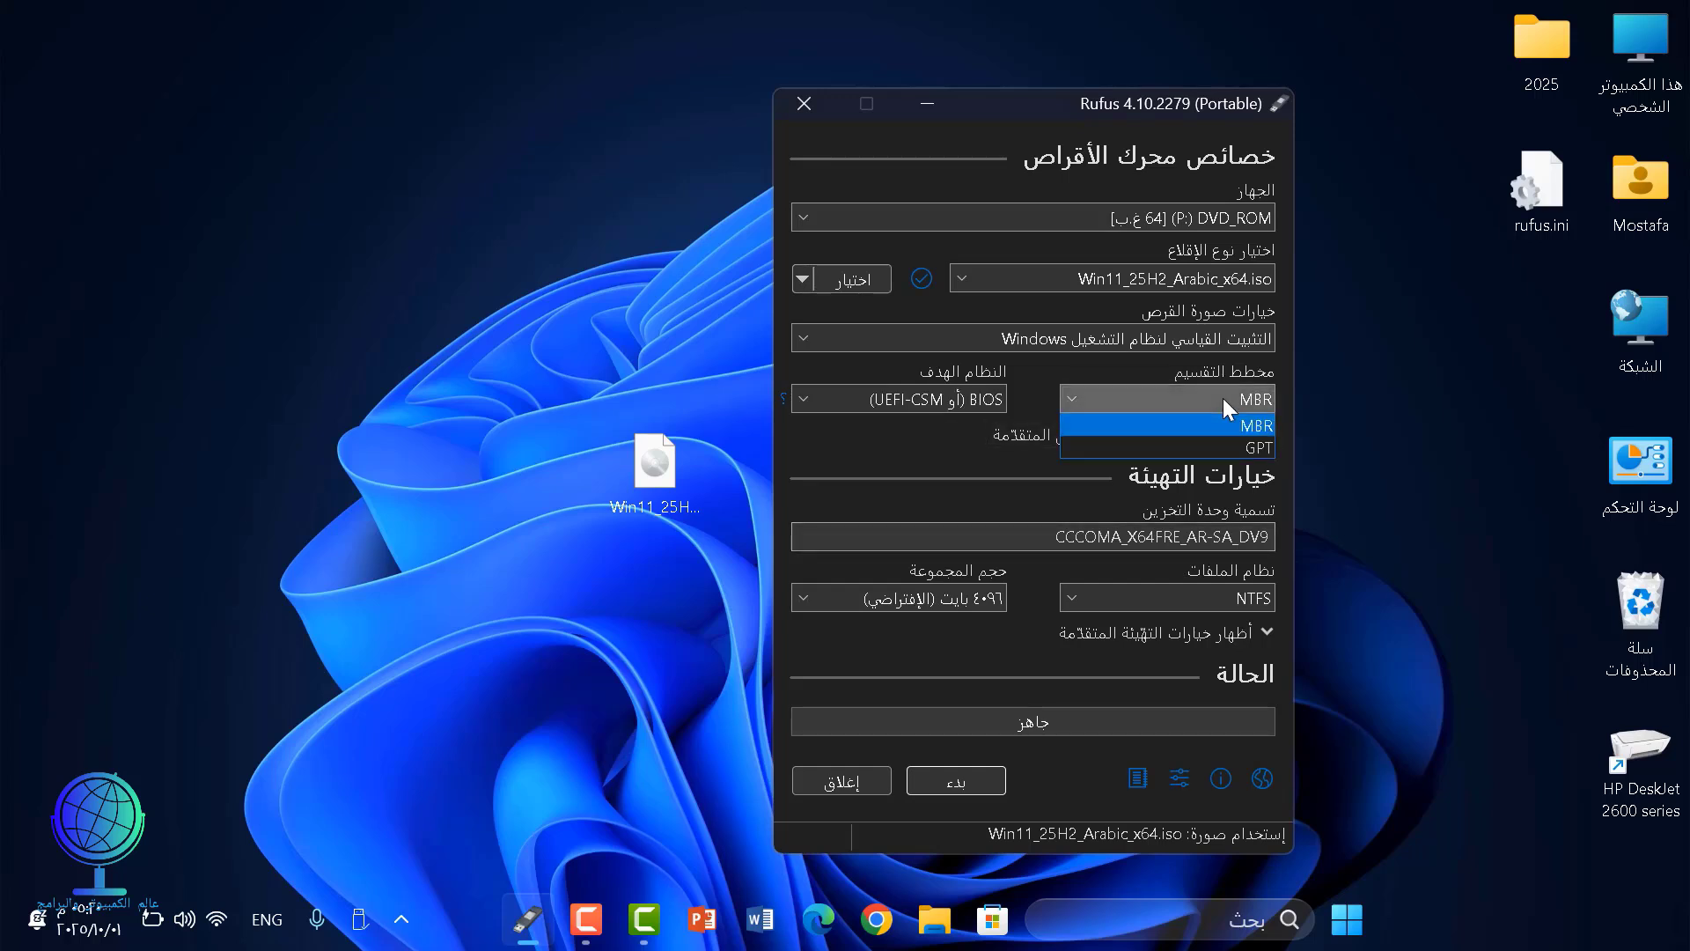
pyautogui.click(1212, 451)
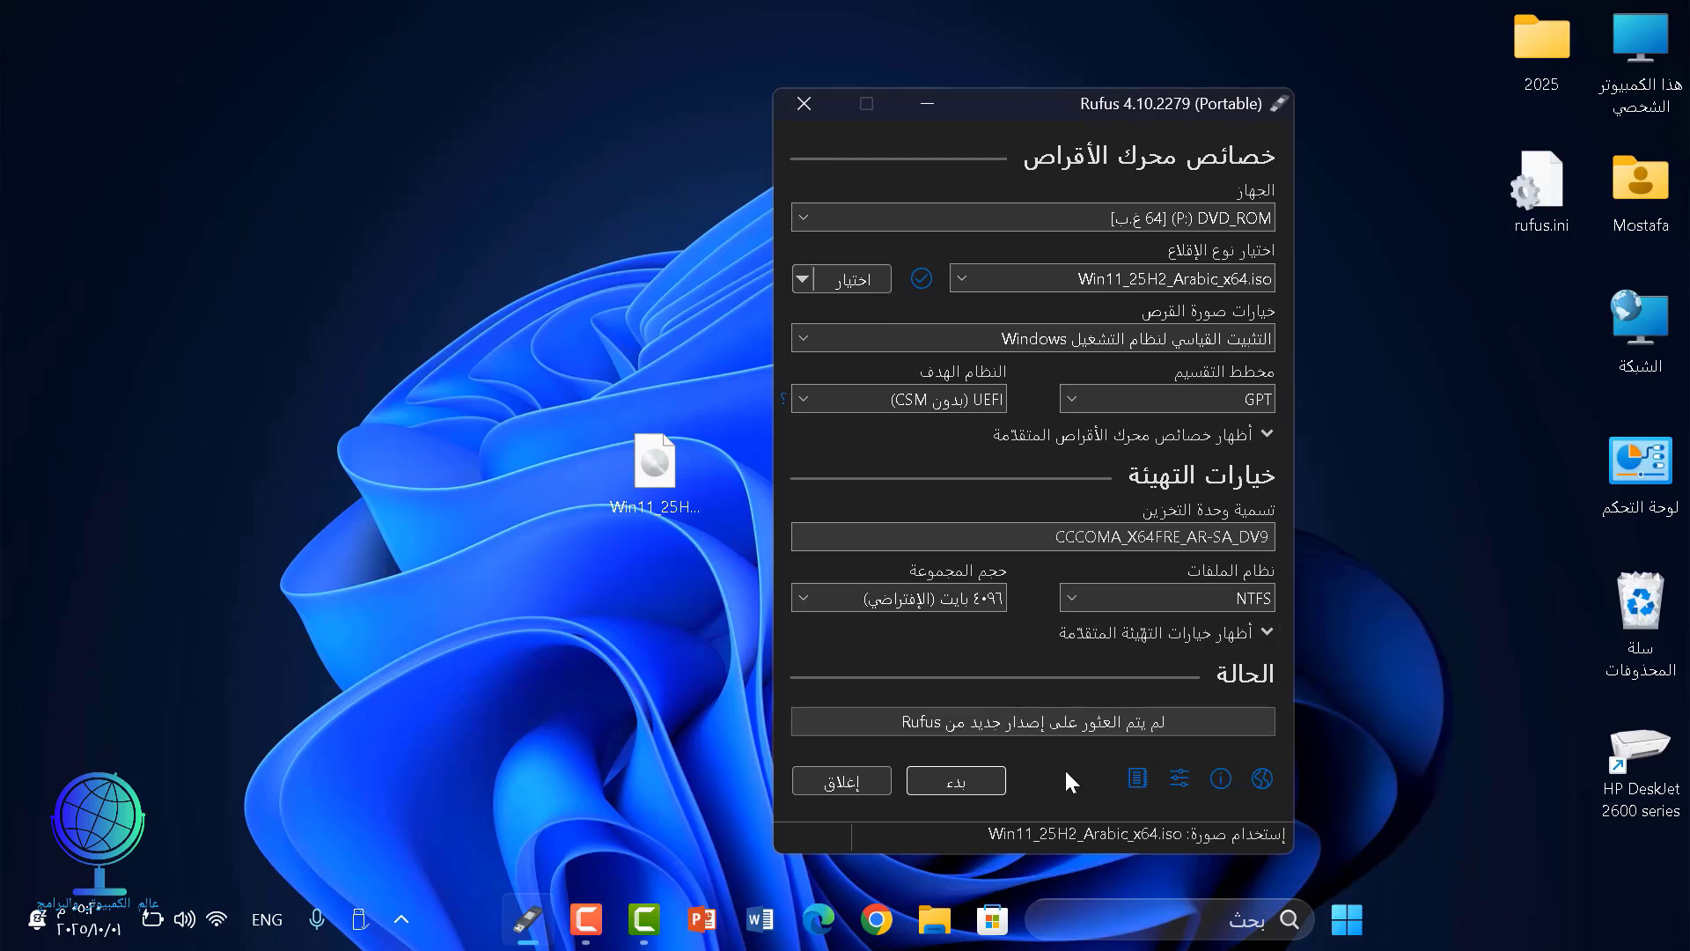
# Begin creating the bootable drive, enable the 'Windows CA 2023' signed bootloaders option and accept the Windows installation customizations
pyautogui.click(980, 787)
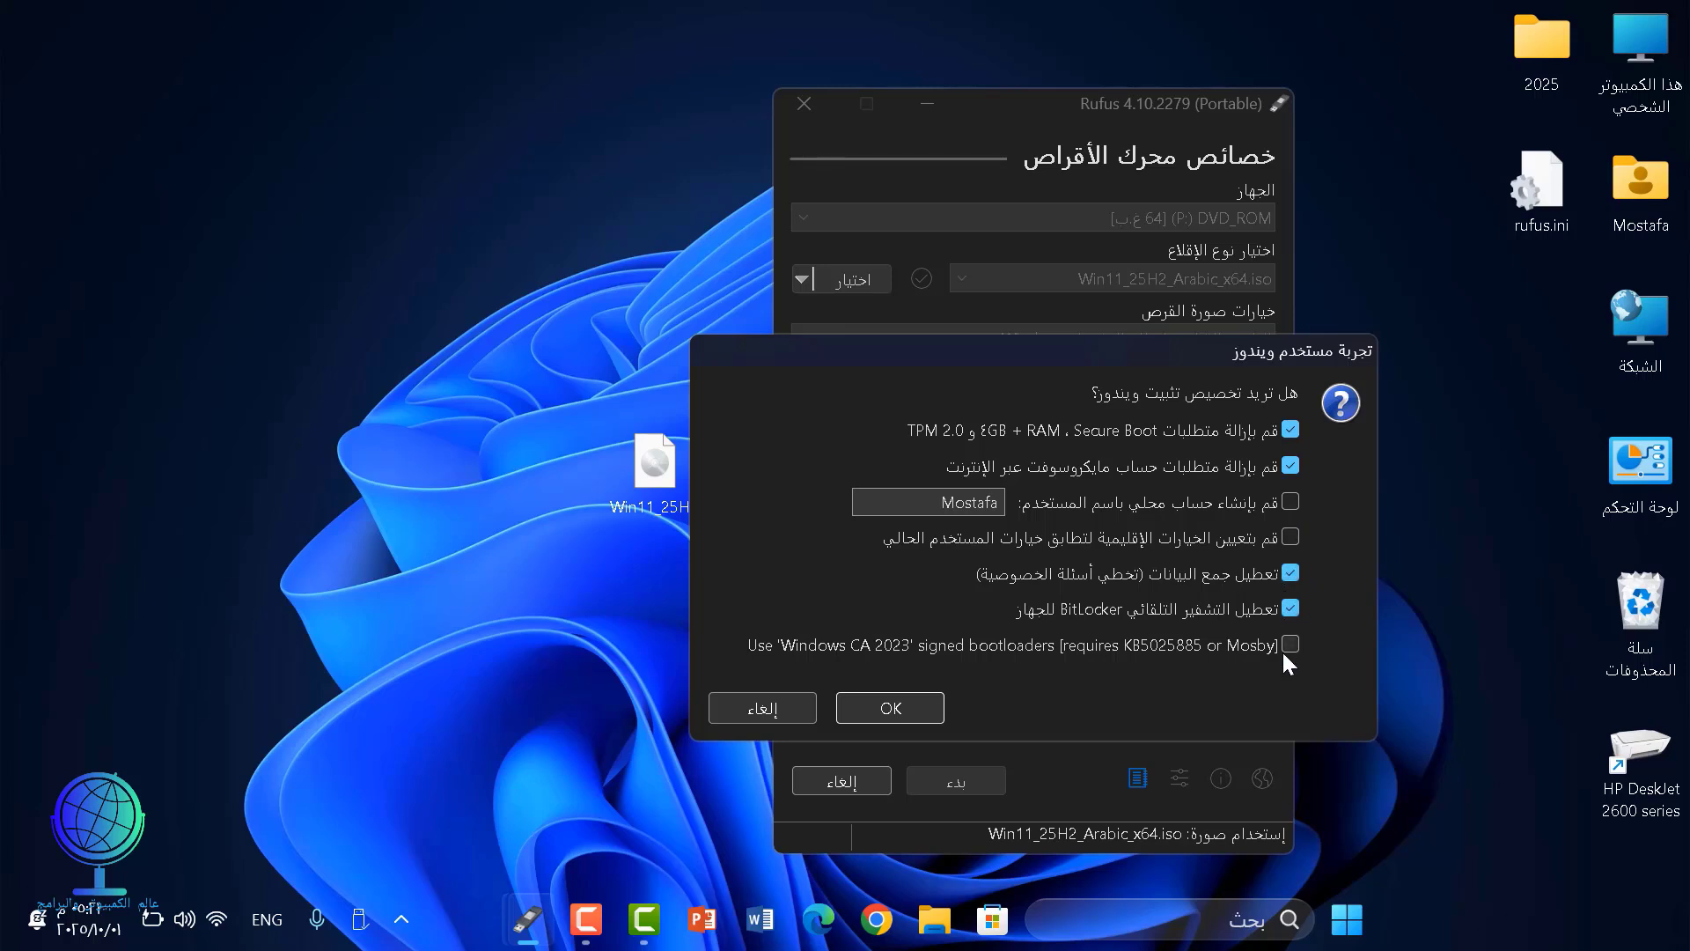
pyautogui.click(903, 710)
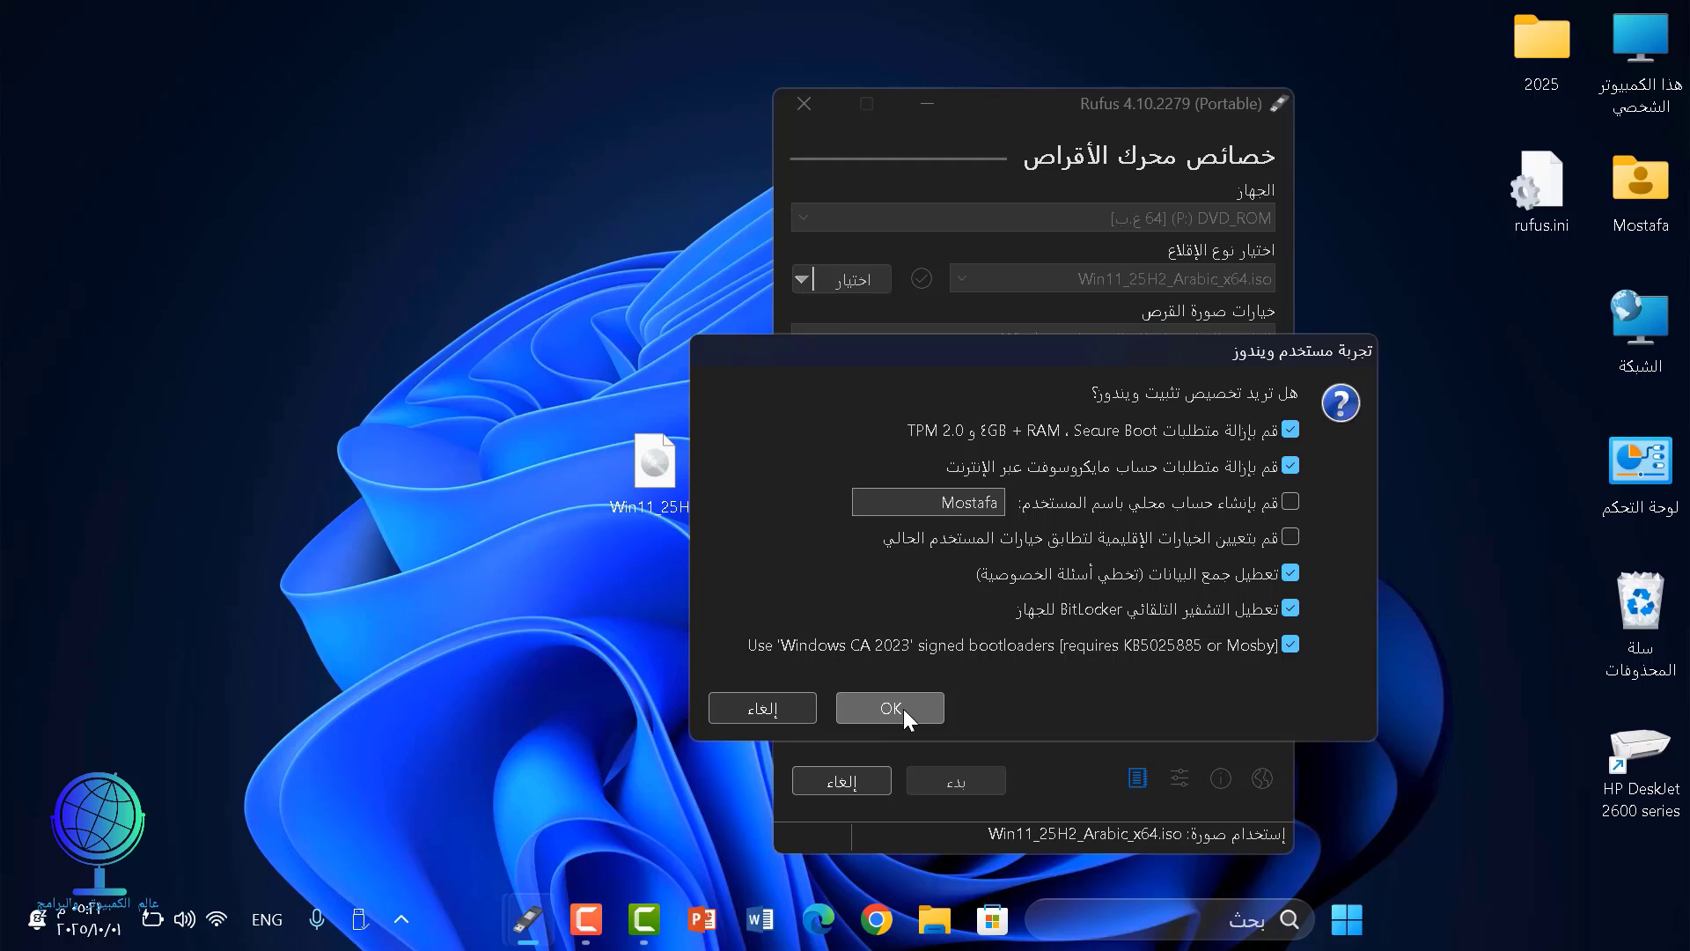
pyautogui.click(903, 710)
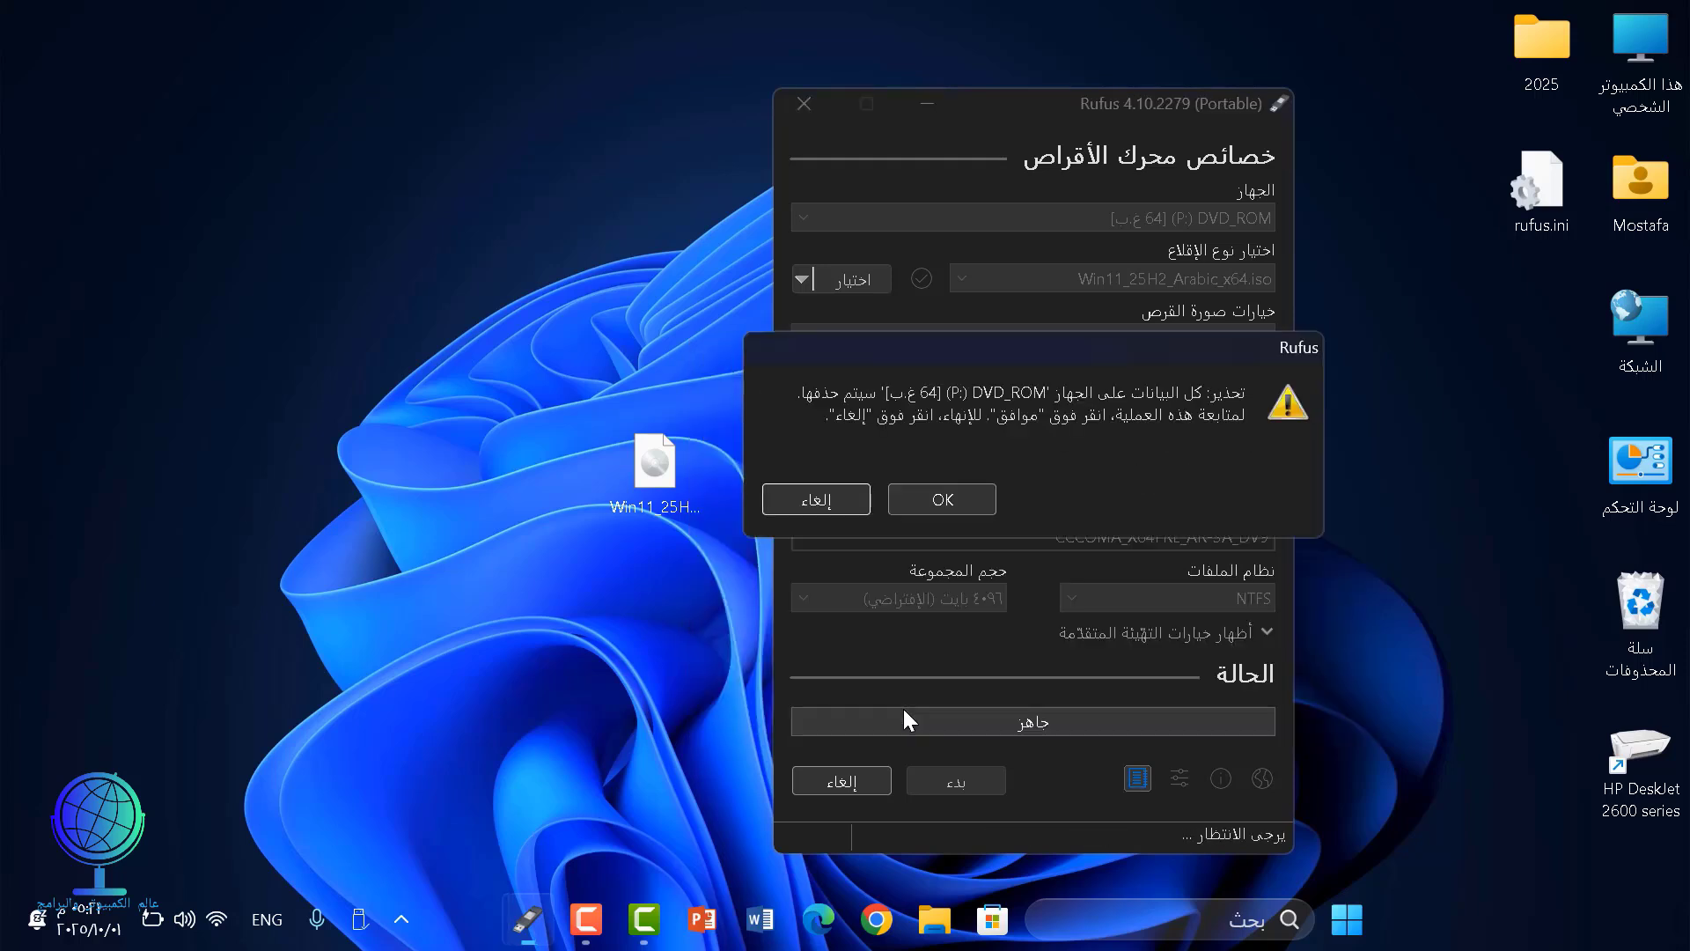
# Confirm erasing all data on the DVD_ROM (P:) drive so that Rufus writes the Windows 11 image to it
pyautogui.click(988, 506)
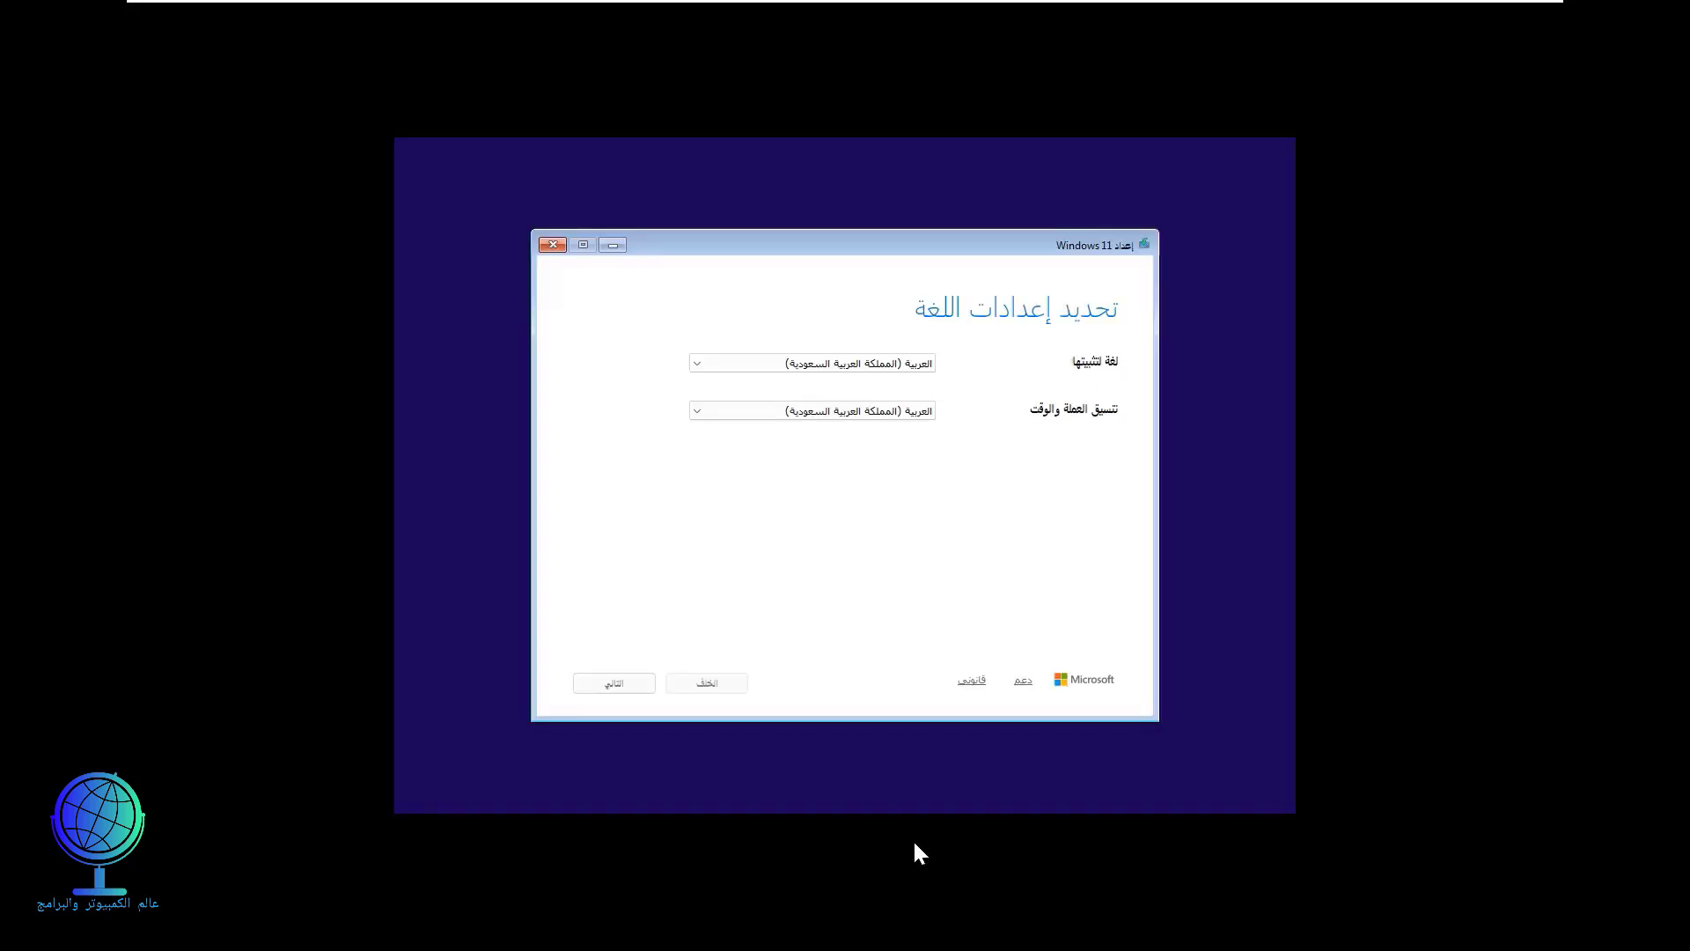
# In Windows 11 Setup, set the time and currency format to Arabic (Egypt) and accept the Arabic (101) keyboard
pyautogui.click(838, 408)
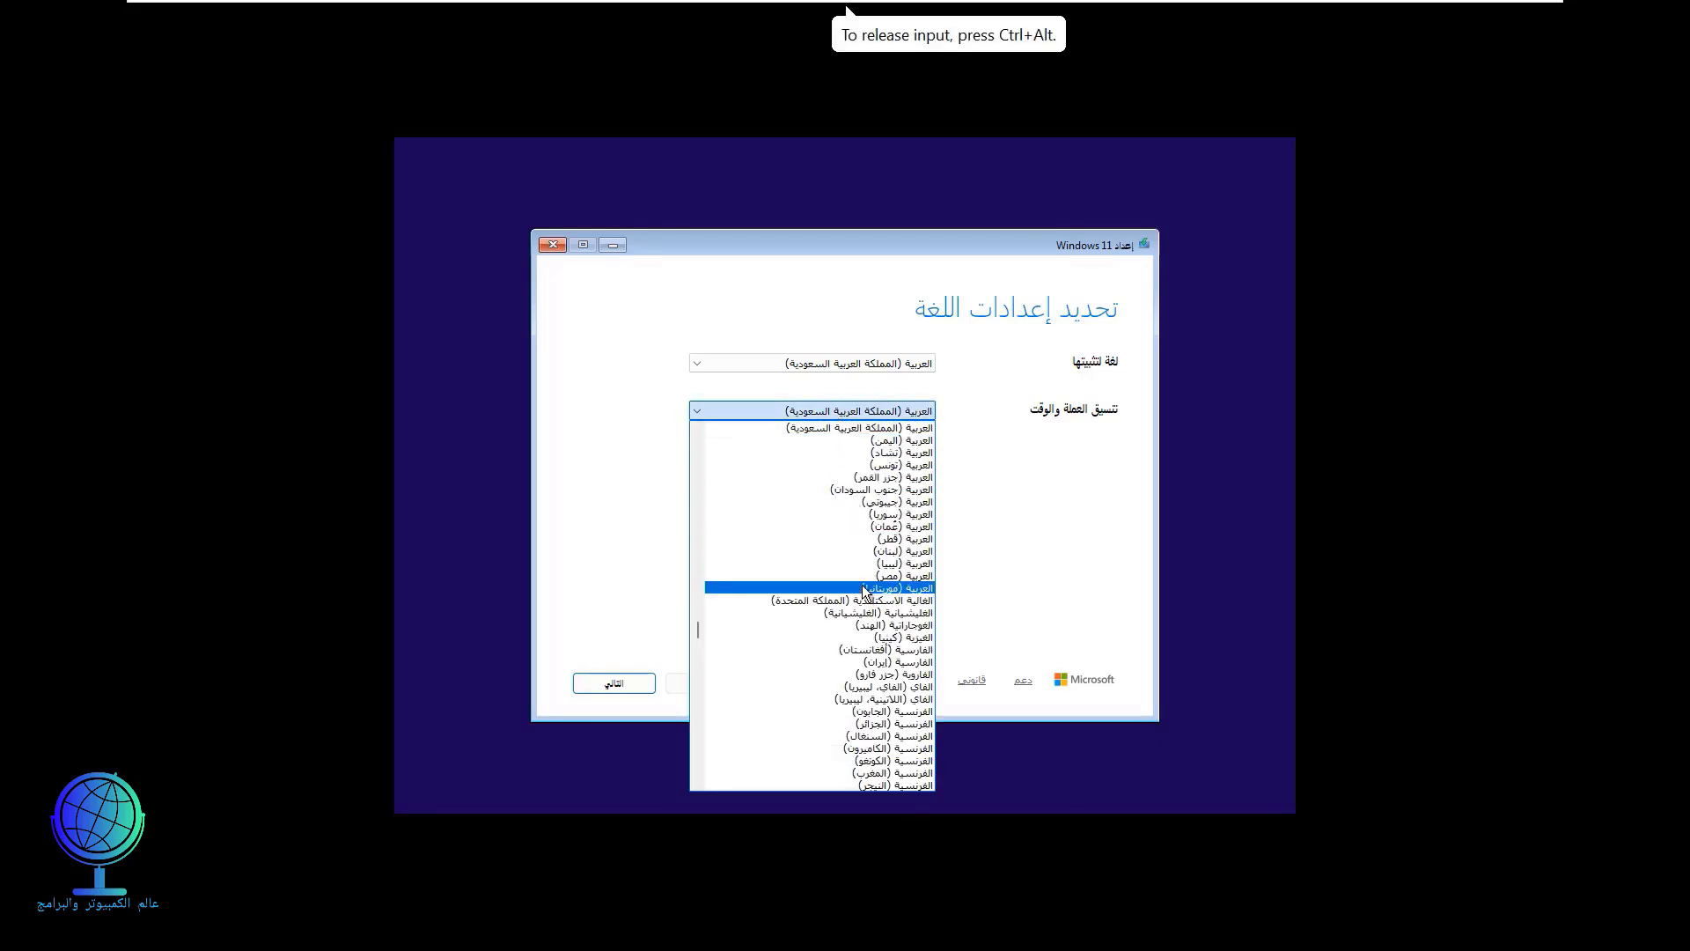
pyautogui.click(864, 576)
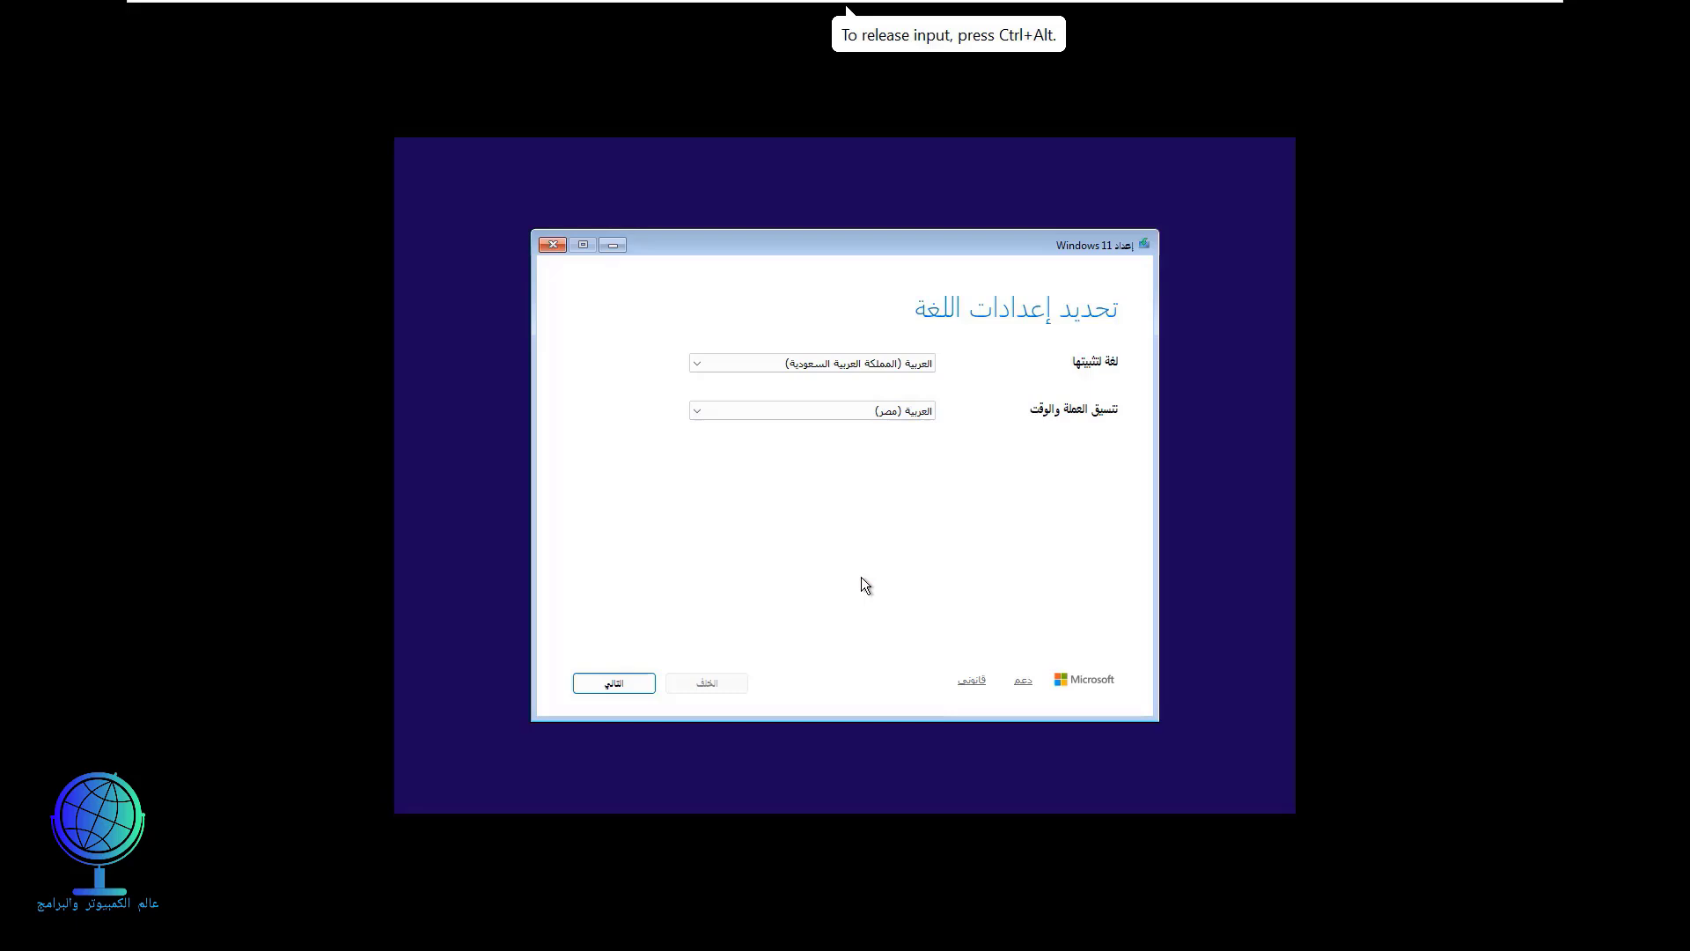
pyautogui.click(629, 686)
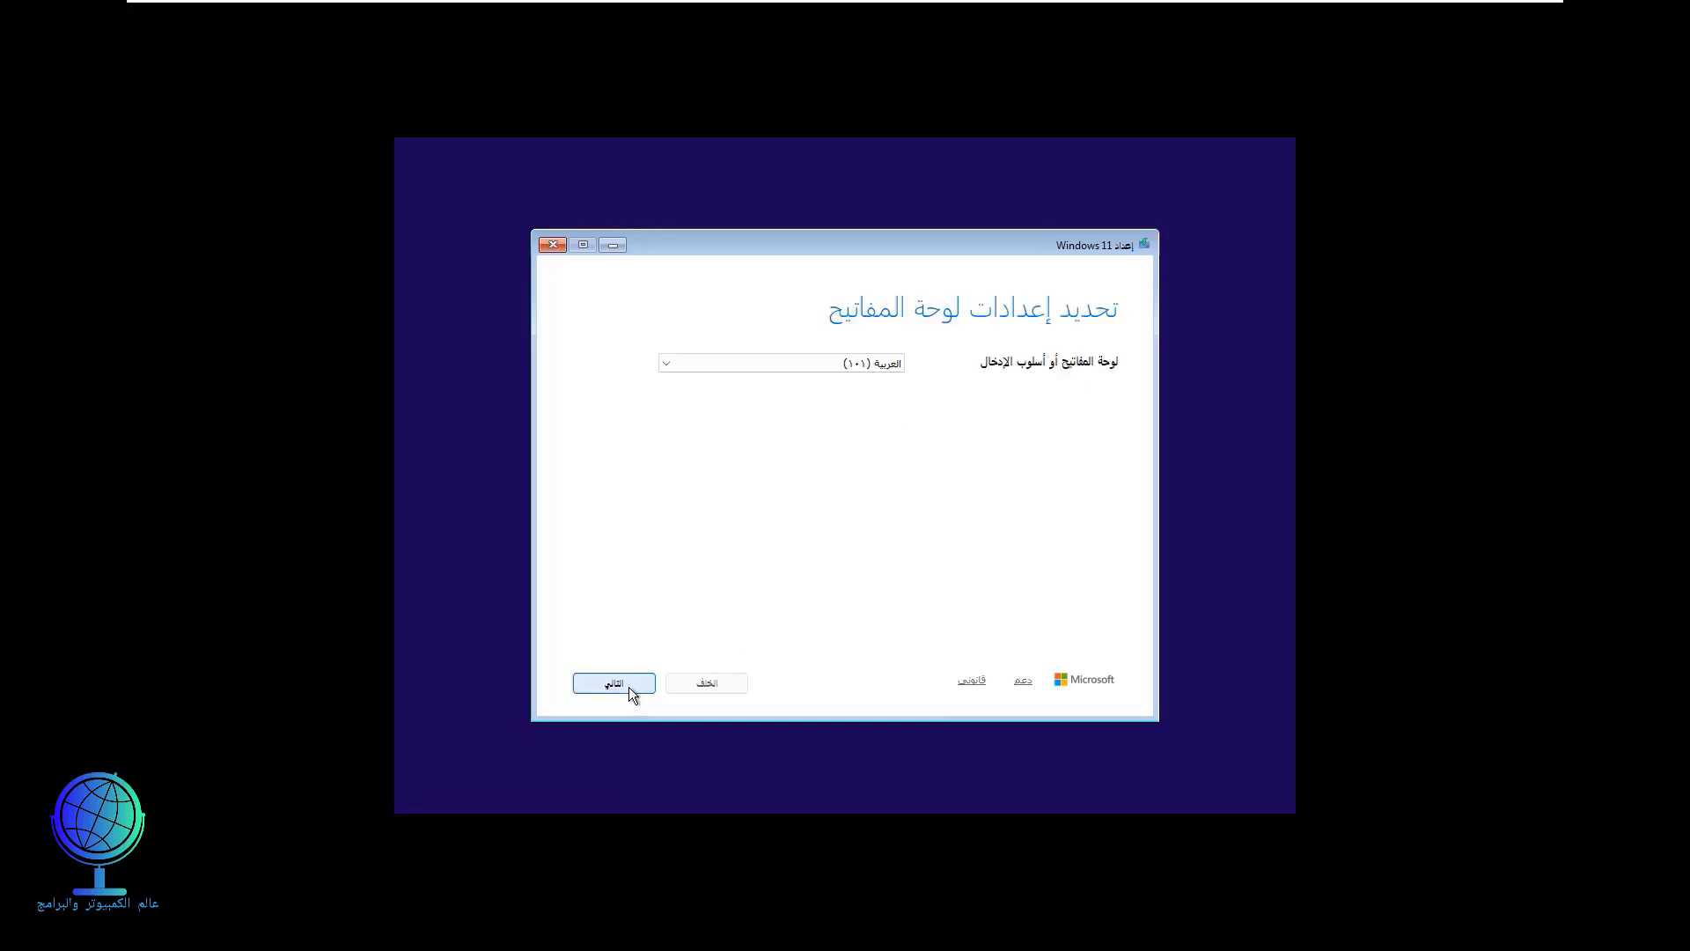
pyautogui.click(637, 686)
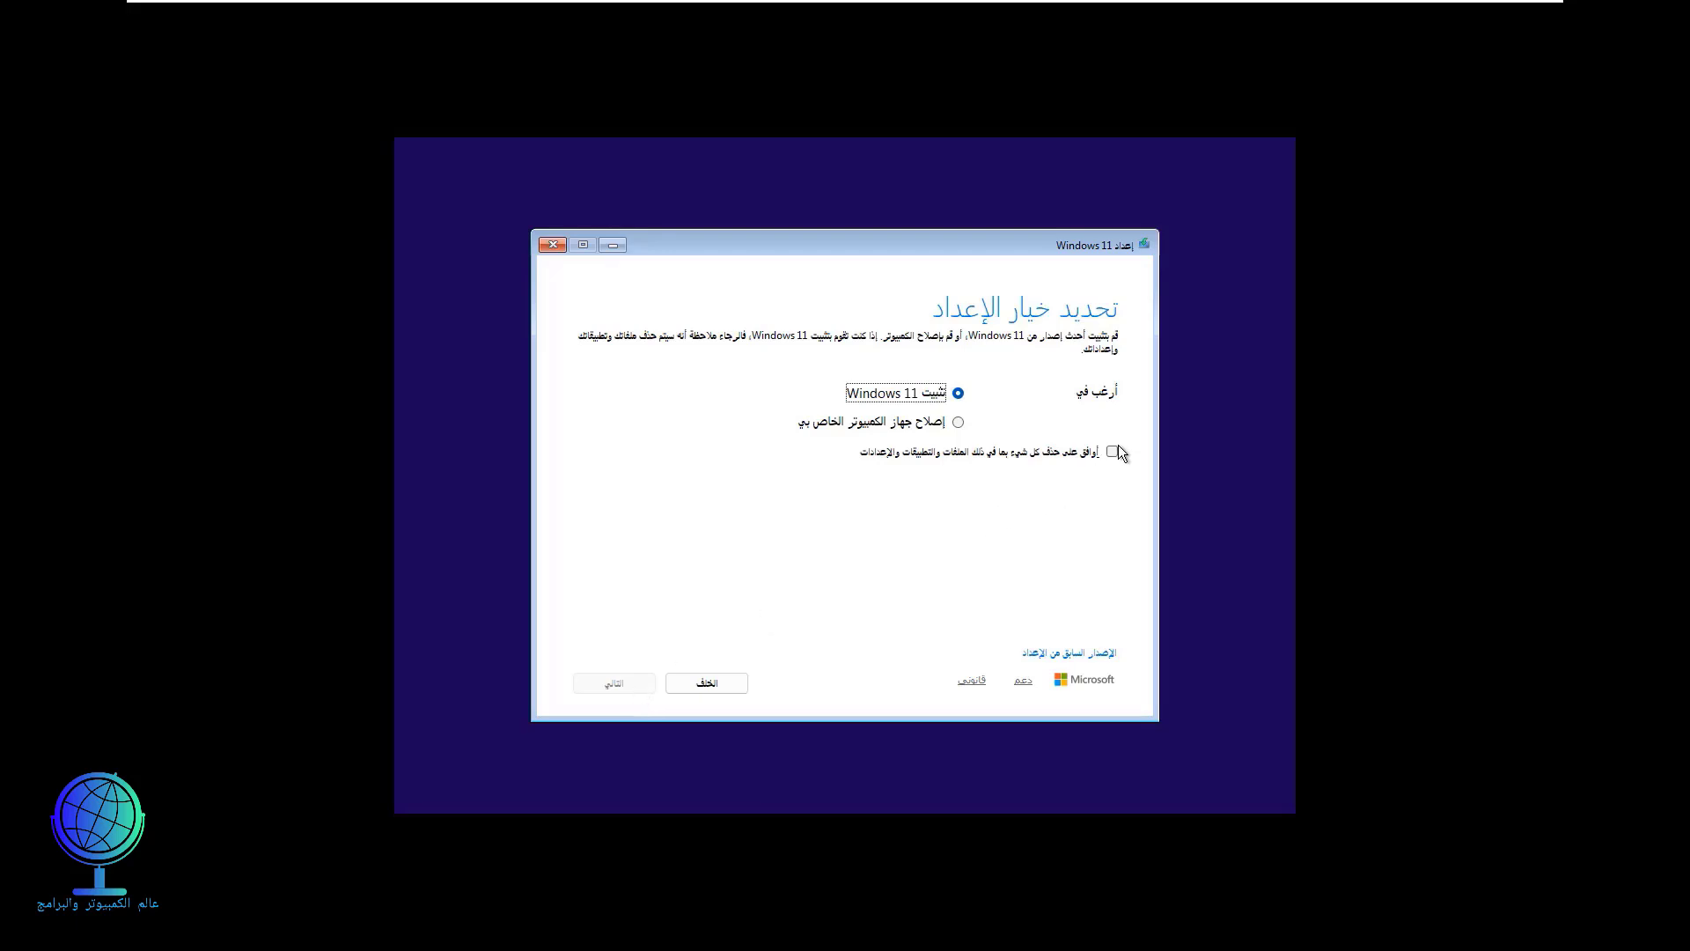
# Keep the Install Windows 11 option and agree to deleting all files, apps and settings
pyautogui.click(1112, 450)
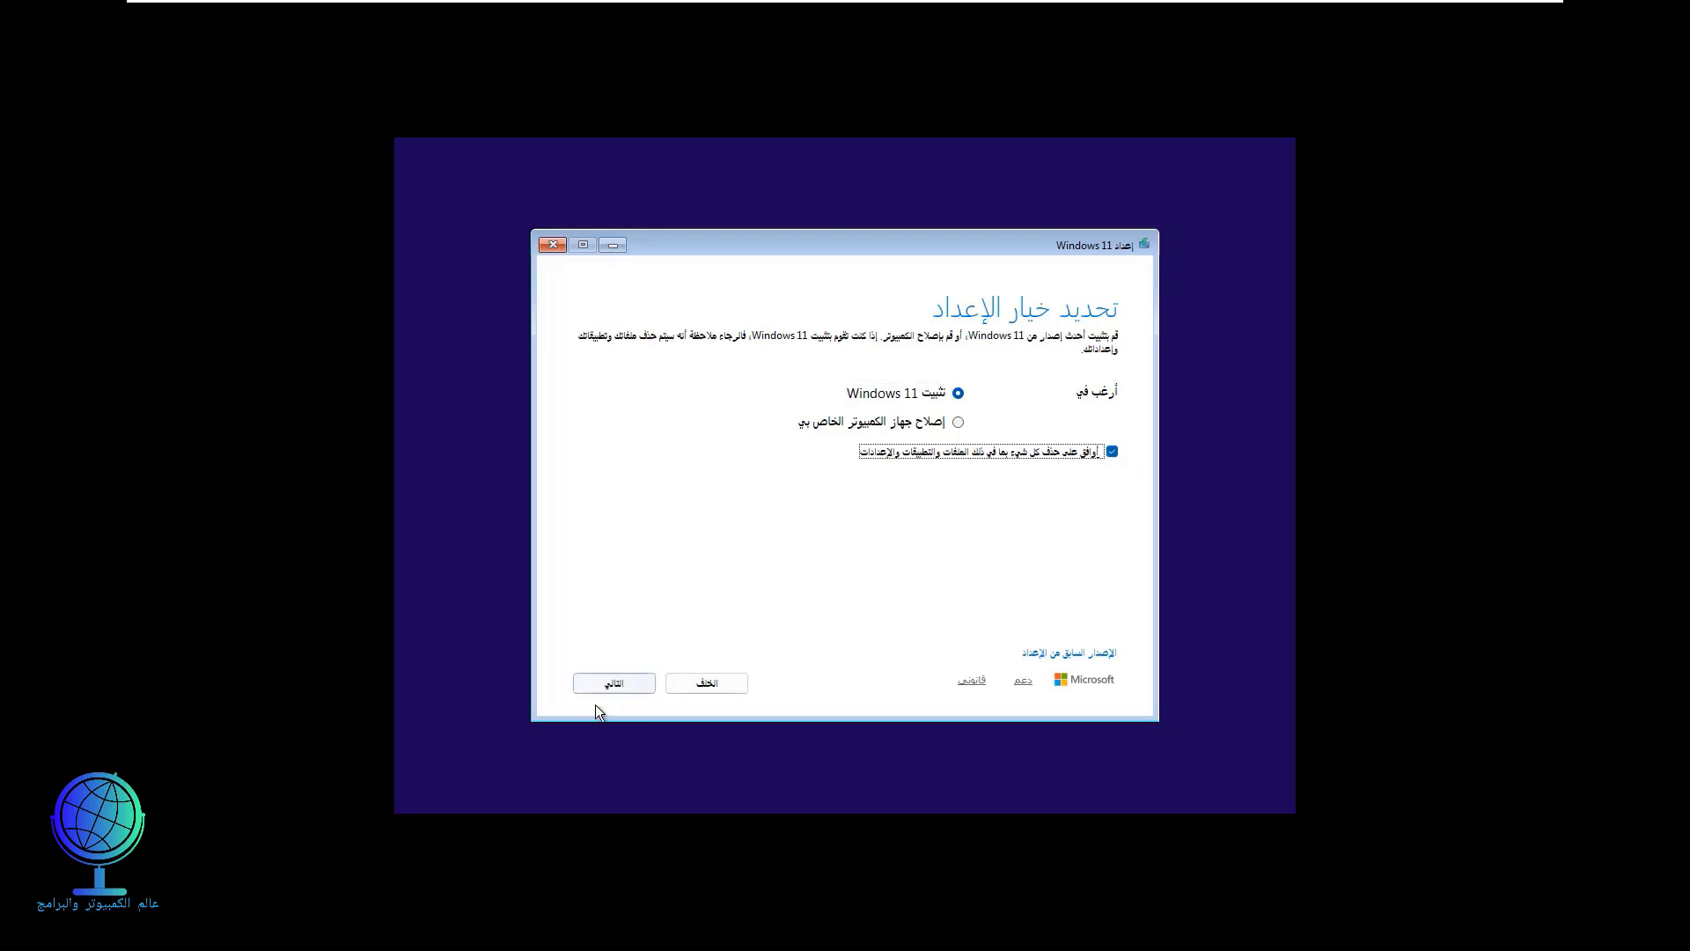
pyautogui.click(600, 687)
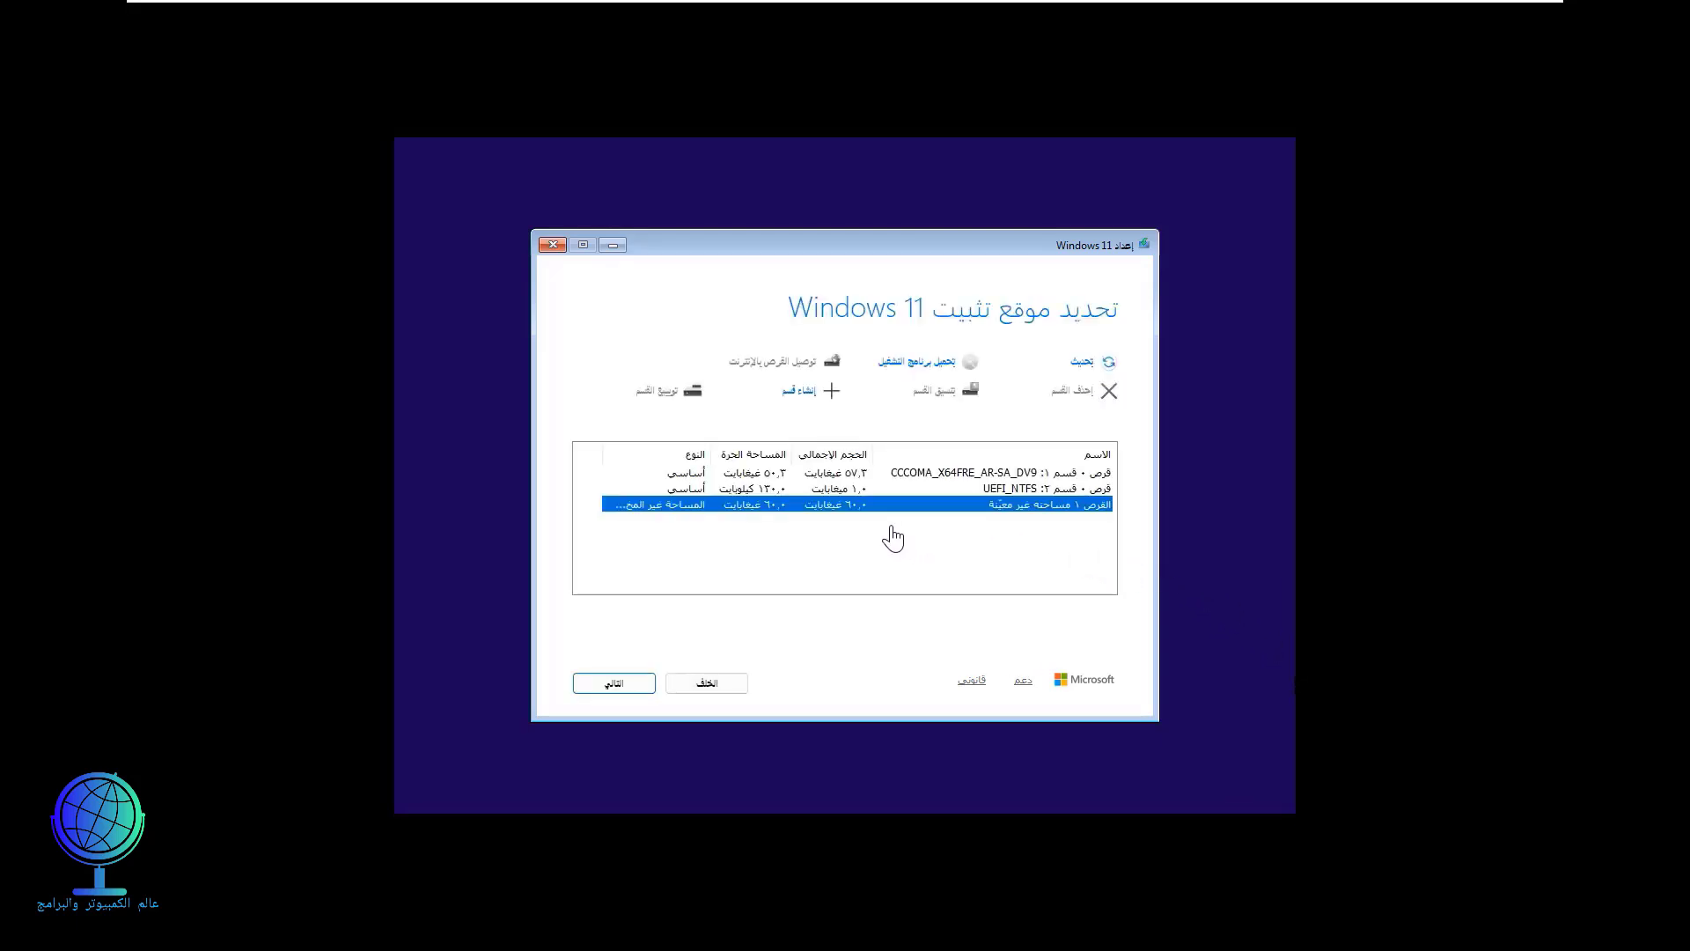
# Create a 61438 MB partition from the unallocated space on Disk 1, choose it as the target and start installing Windows 11 Pro
pyautogui.click(869, 509)
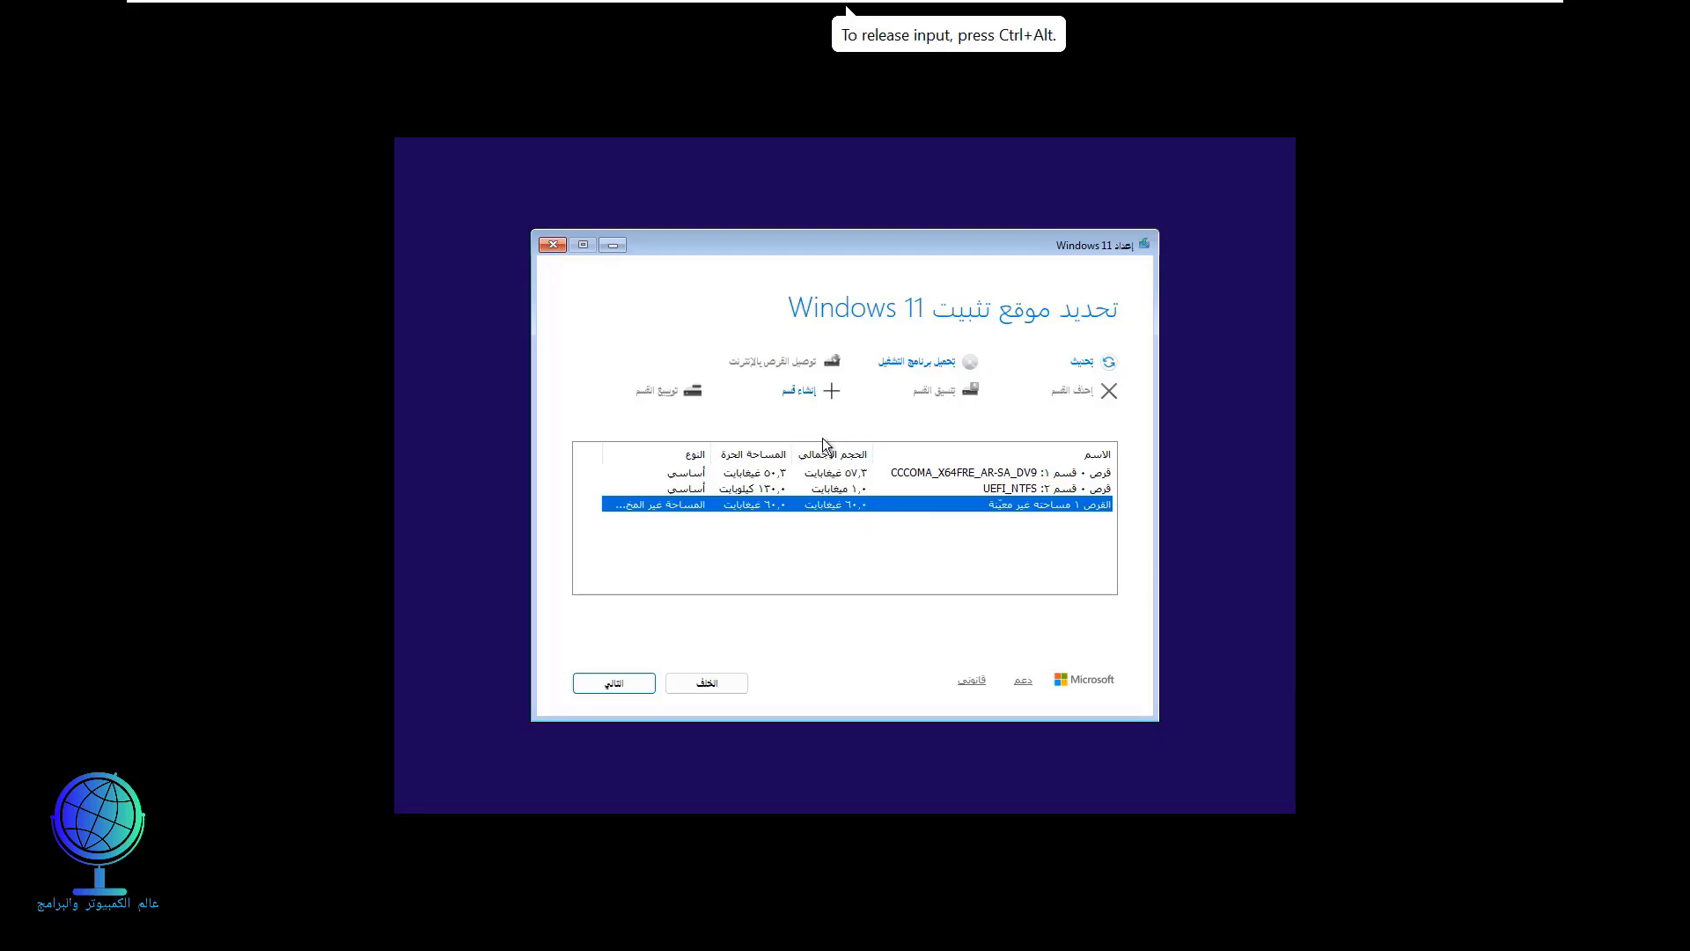
pyautogui.click(807, 396)
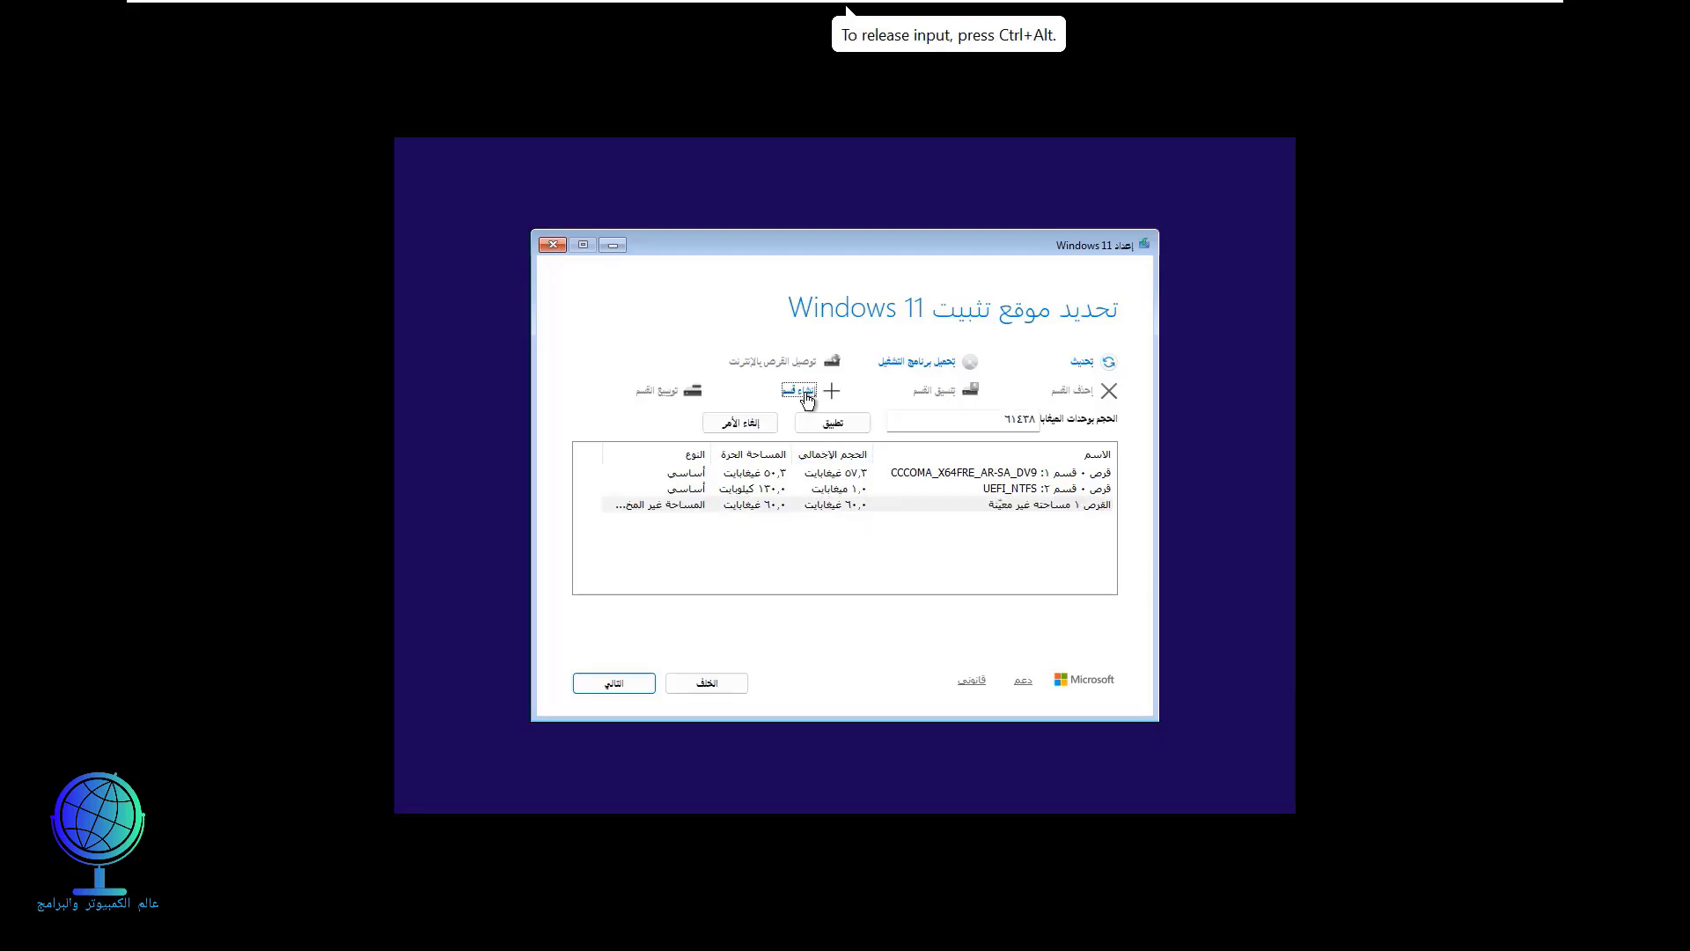
pyautogui.click(817, 423)
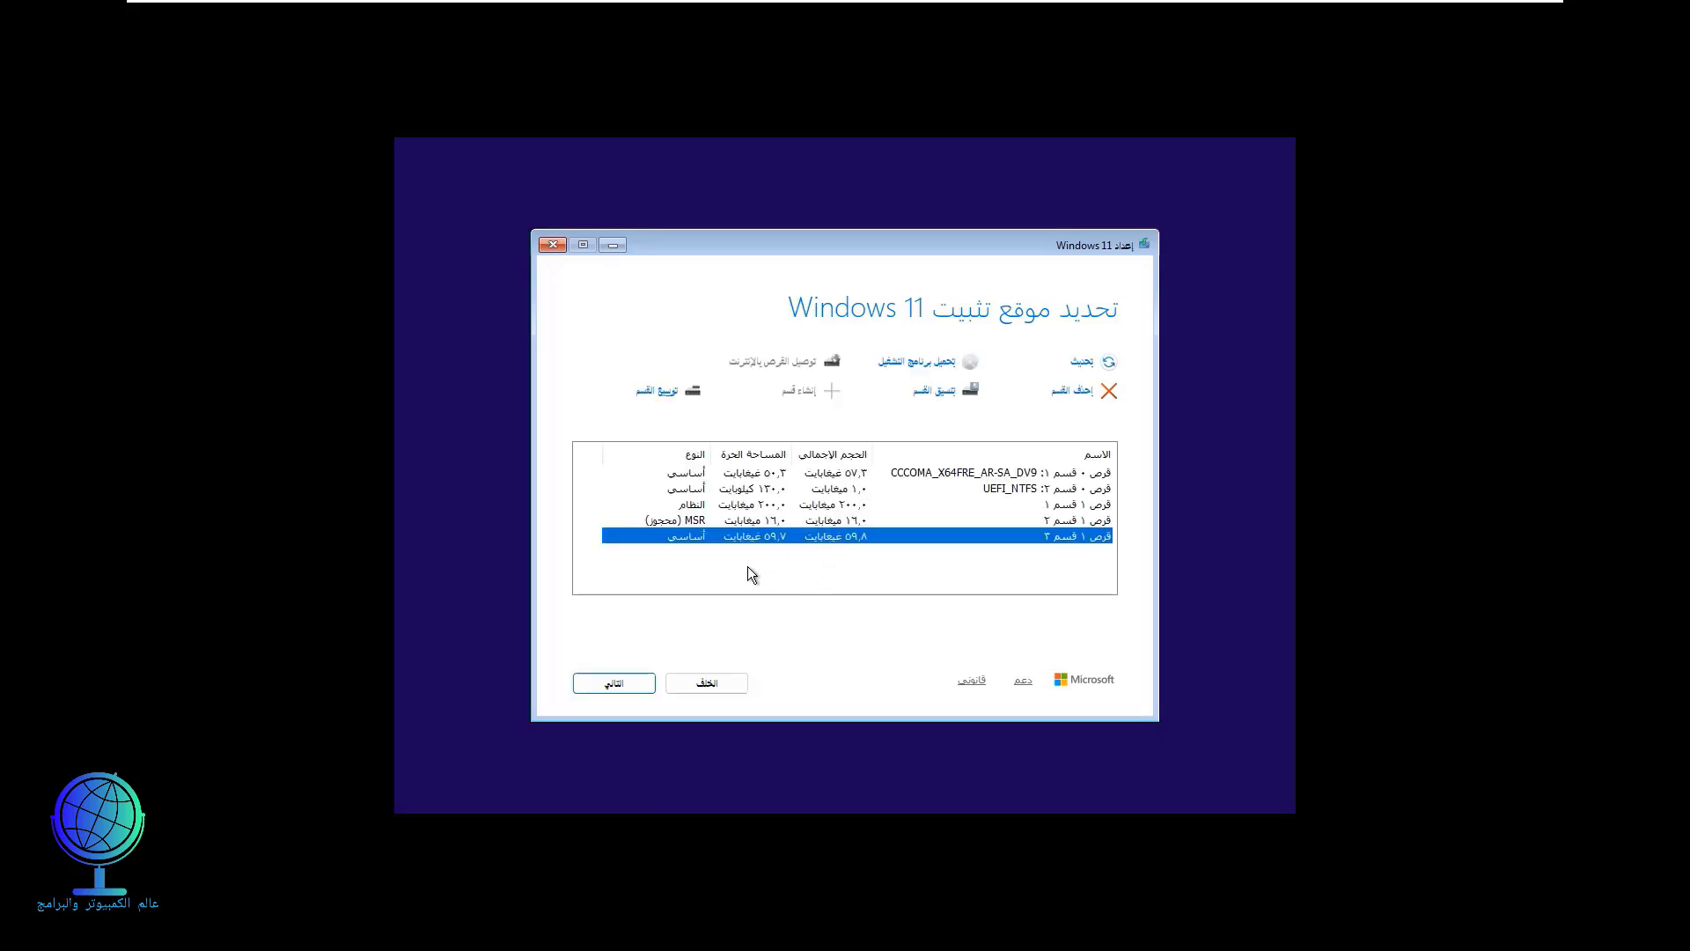
pyautogui.click(615, 684)
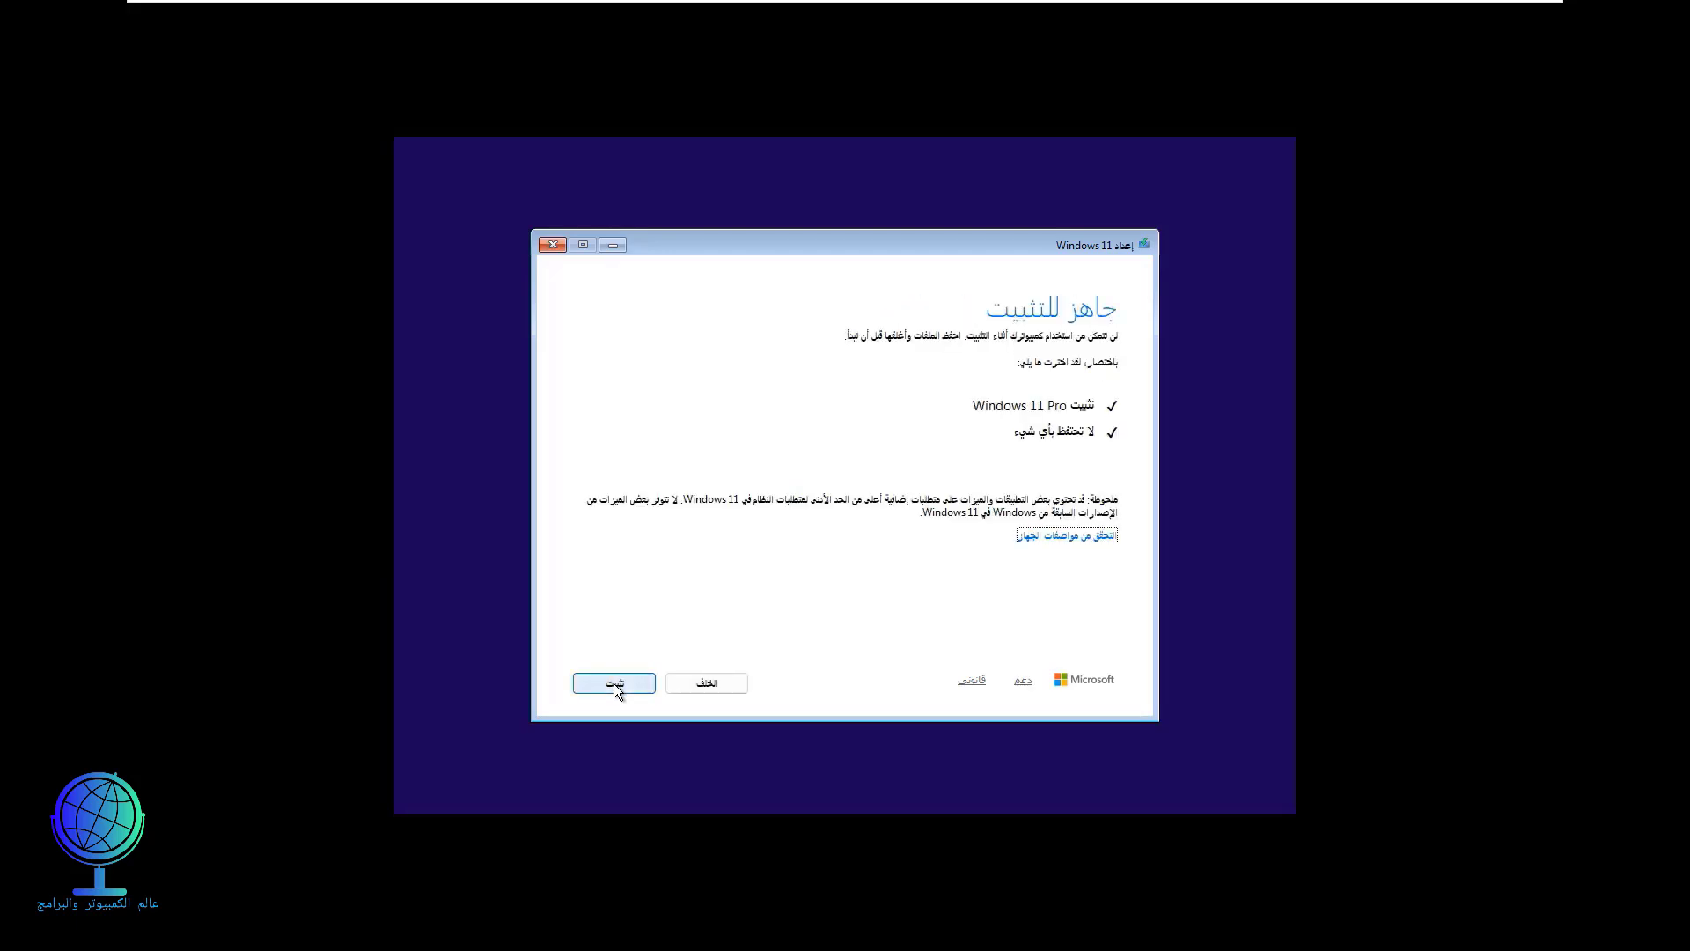
pyautogui.click(614, 683)
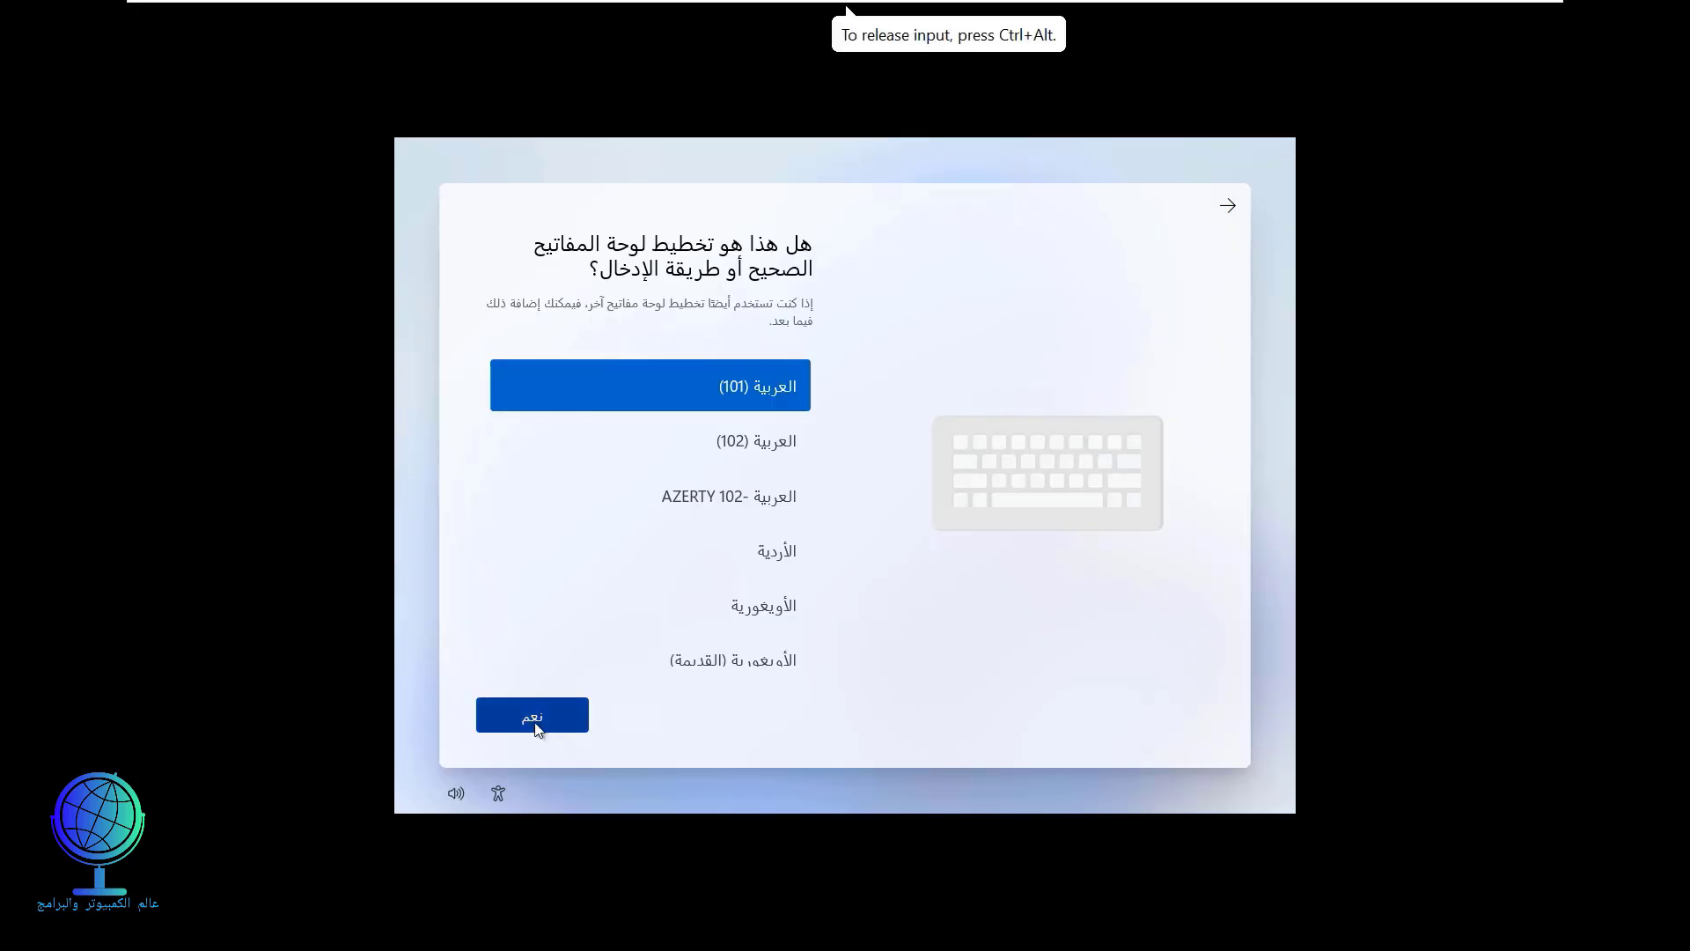
# Accept Arabic (101) as the keyboard layout for the new installation and skip adding a second layout
pyautogui.click(536, 722)
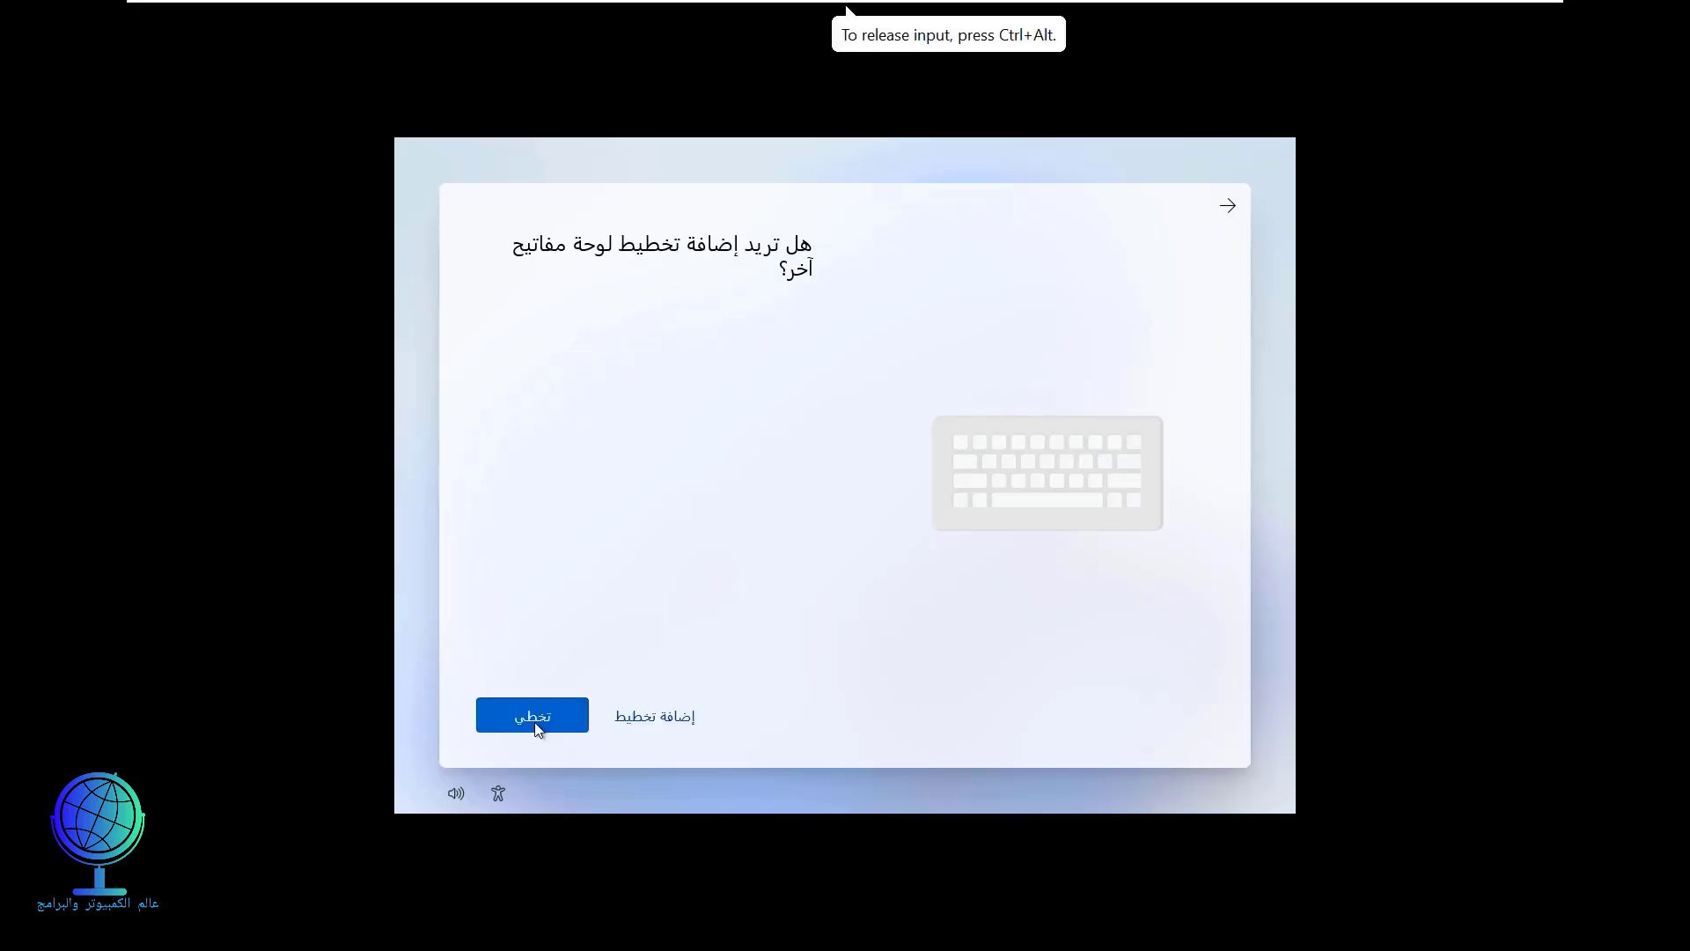
pyautogui.click(535, 722)
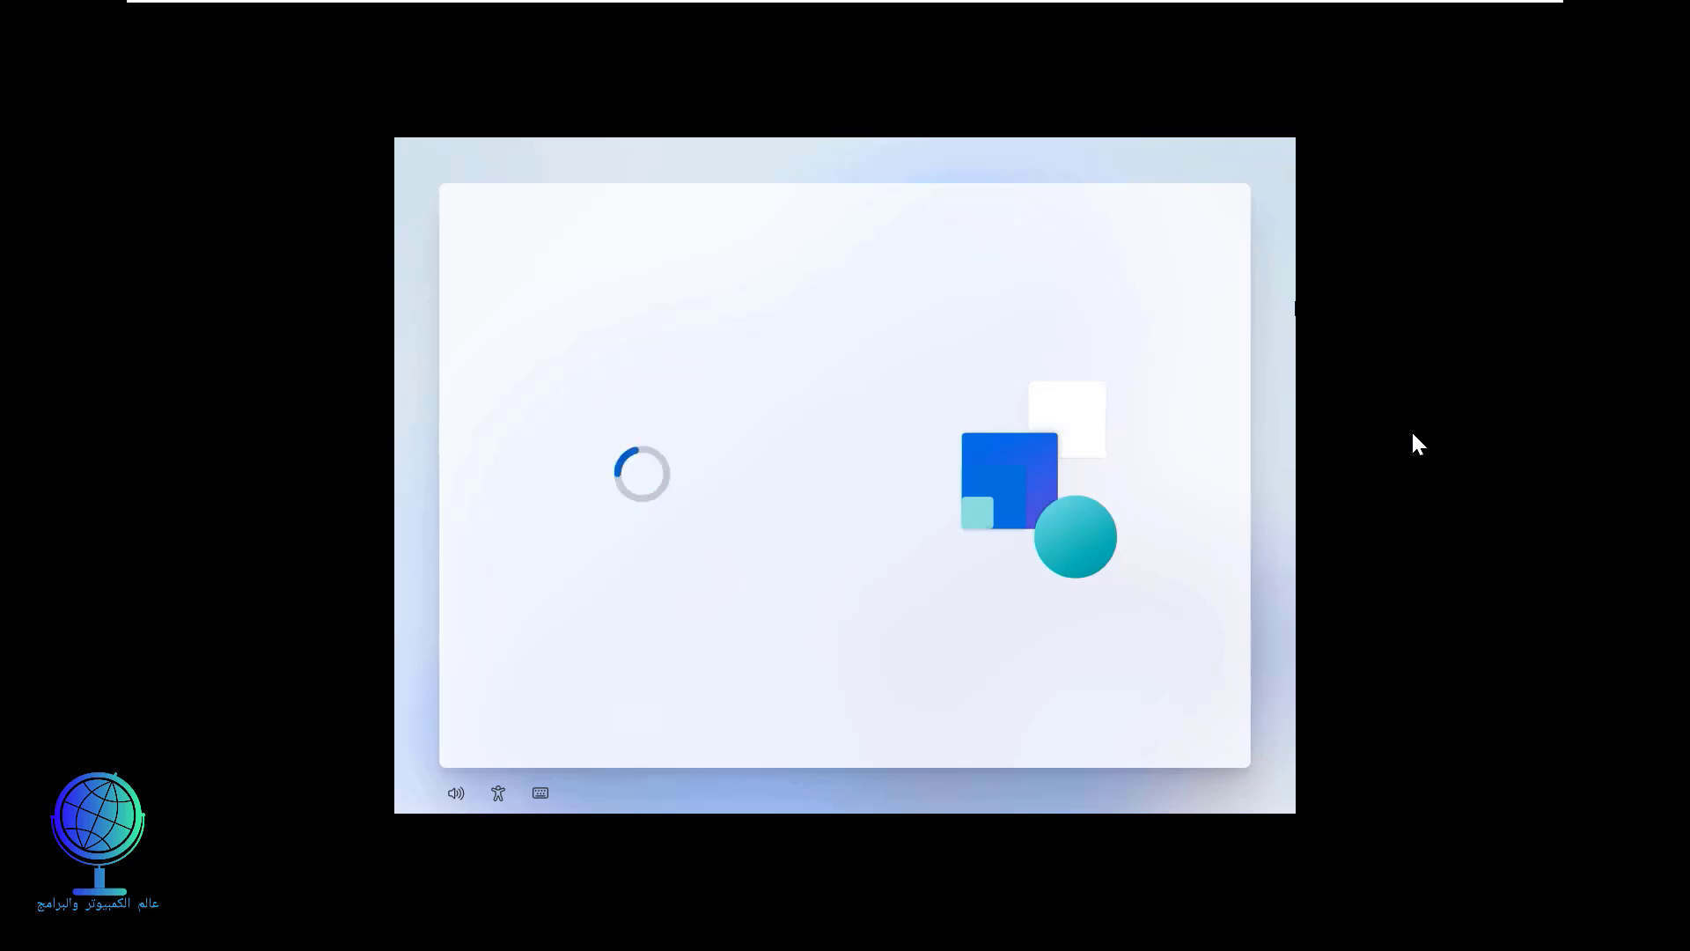
# Enter the user's first name as the local account name and continue through the account setup
pyautogui.click(790, 370)
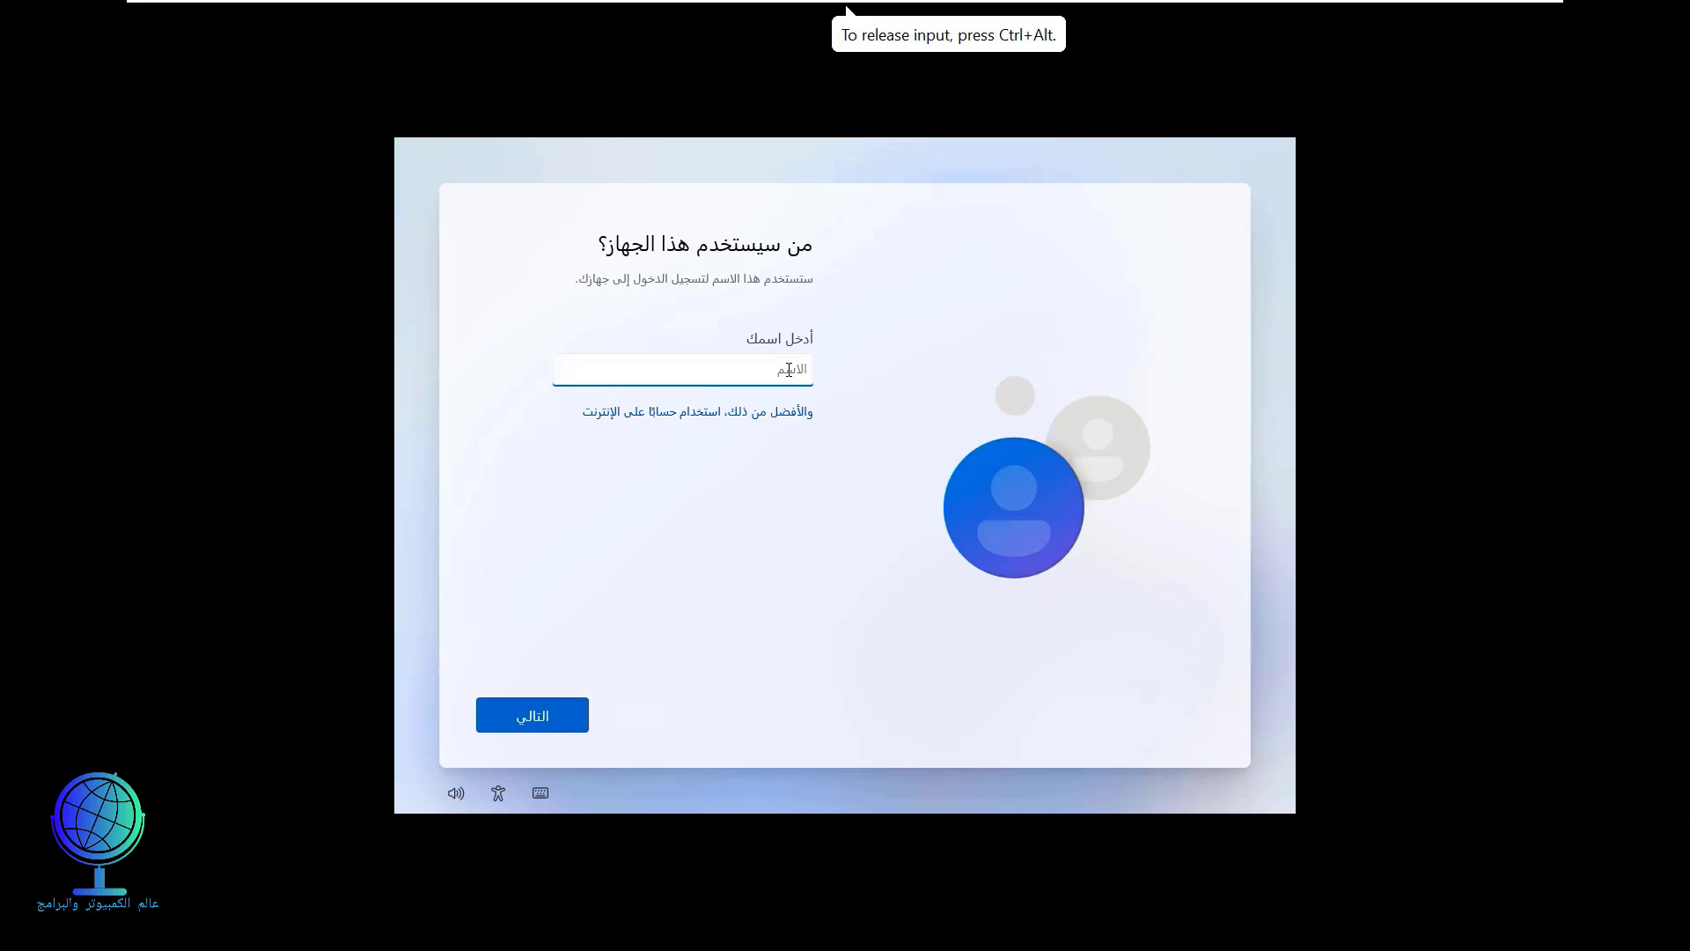
pyautogui.write('Moss')
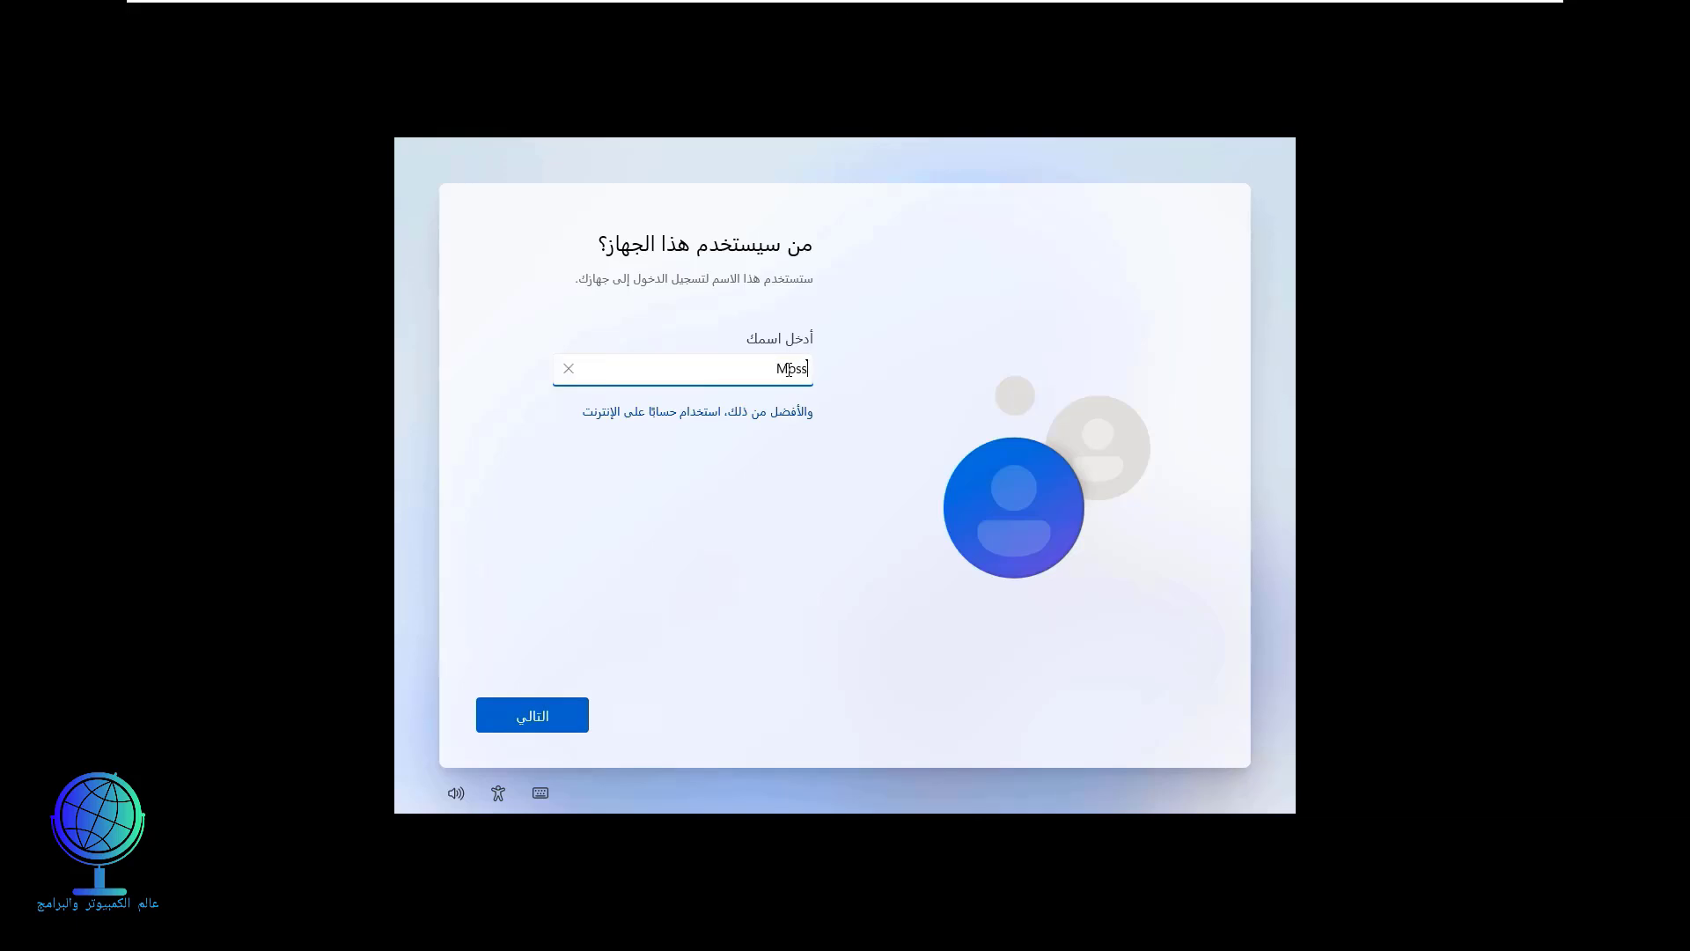
pyautogui.press('BackSpace')
pyautogui.write('tafa')
pyautogui.click(548, 710)
pyautogui.click(548, 708)
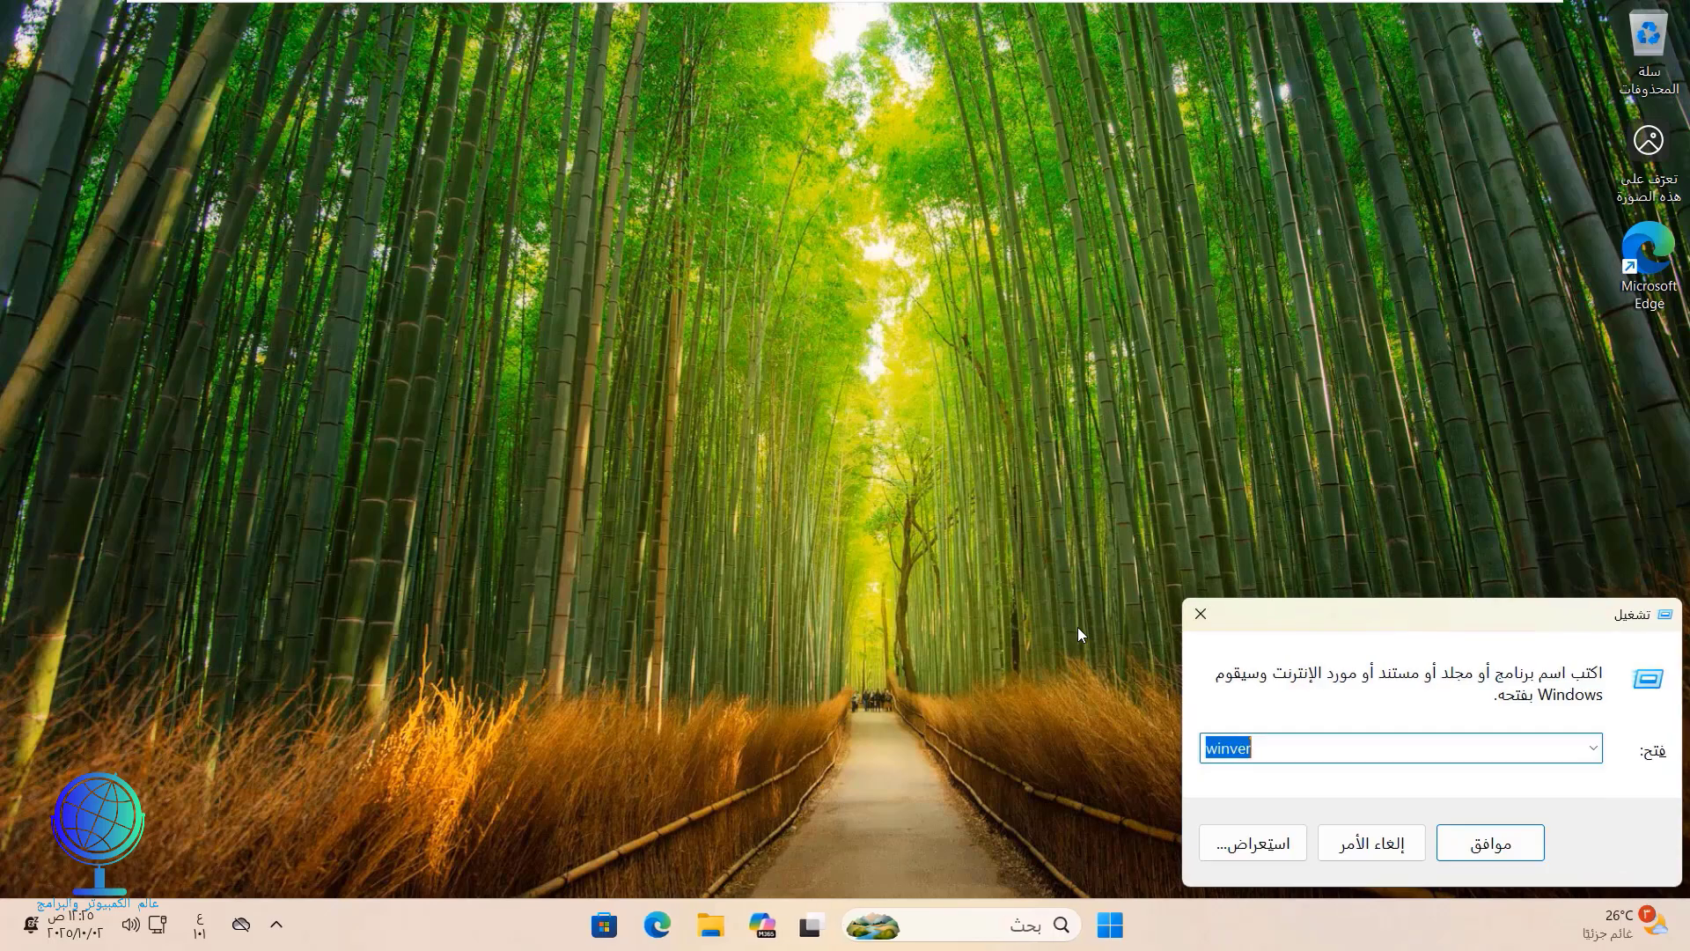
# Run winver, centre the About Windows dialog to check the installed version and close it
pyautogui.click(1466, 846)
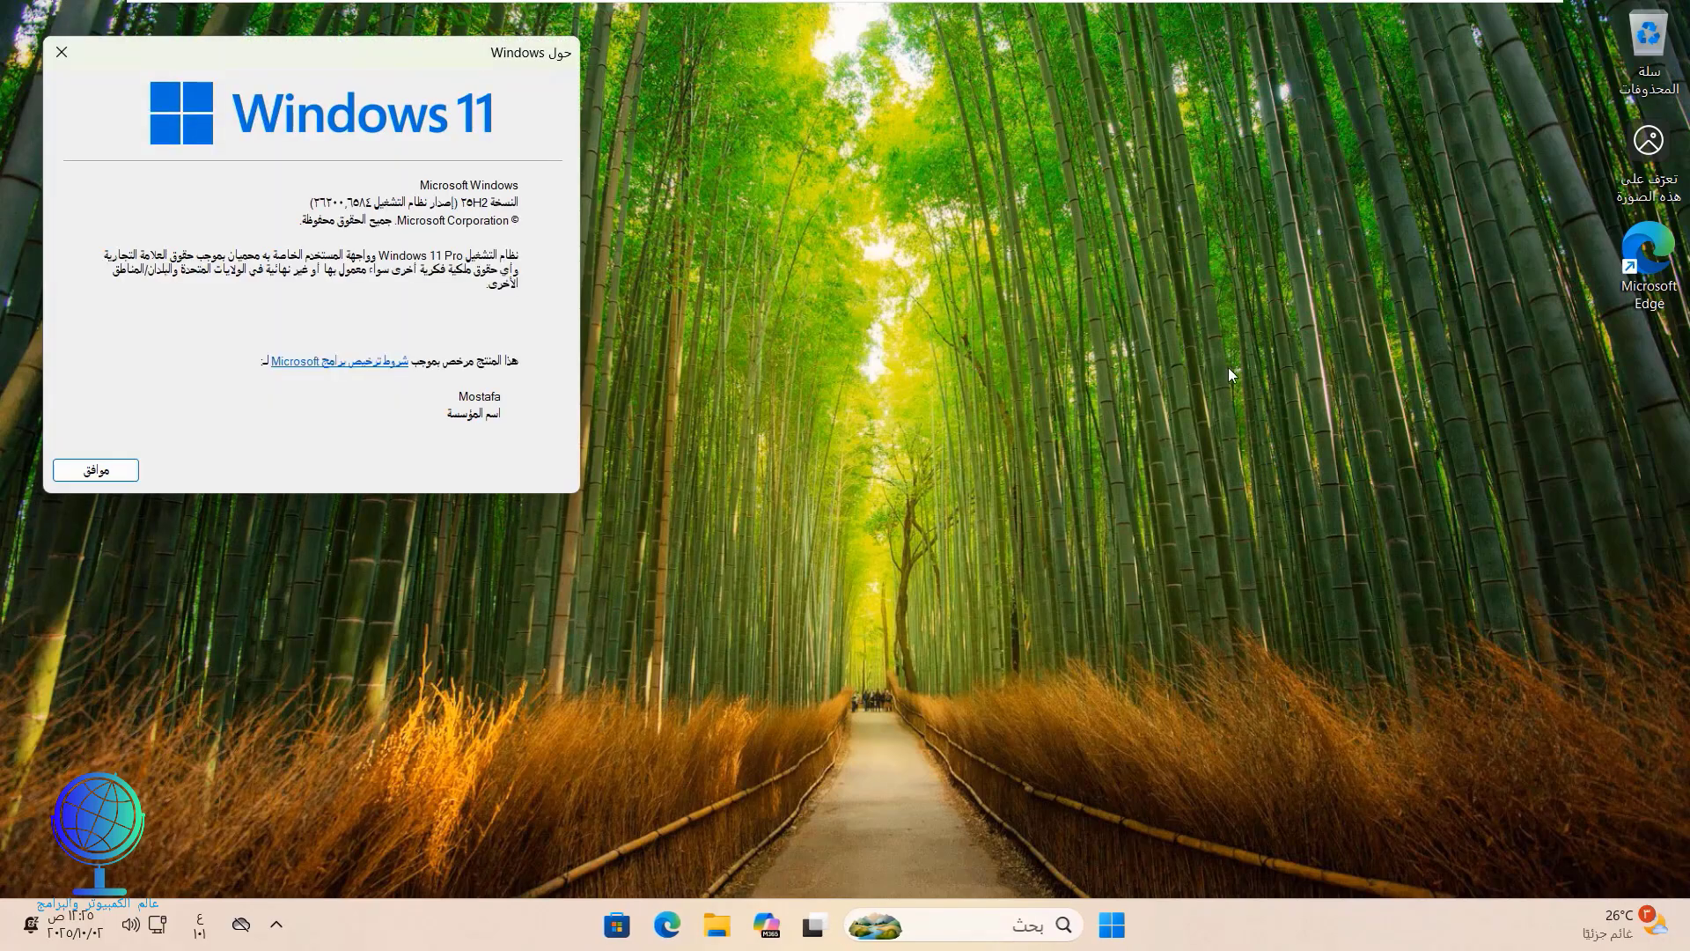
pyautogui.moveTo(493, 63); pyautogui.dragTo(1001, 286)
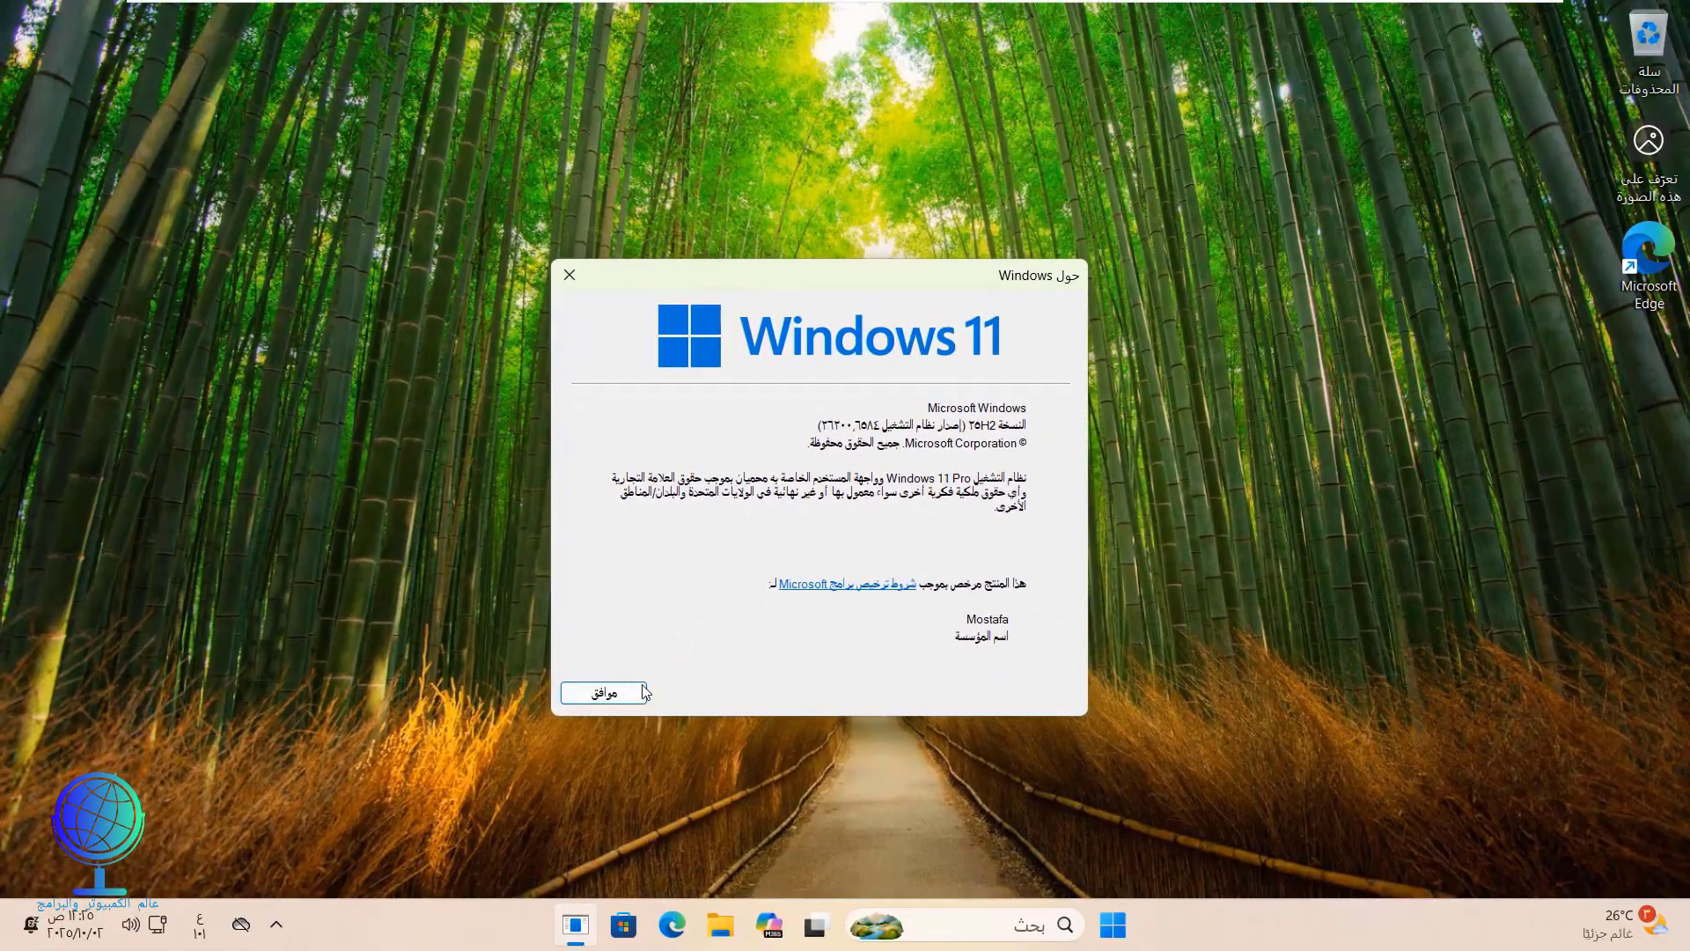
pyautogui.click(538, 814)
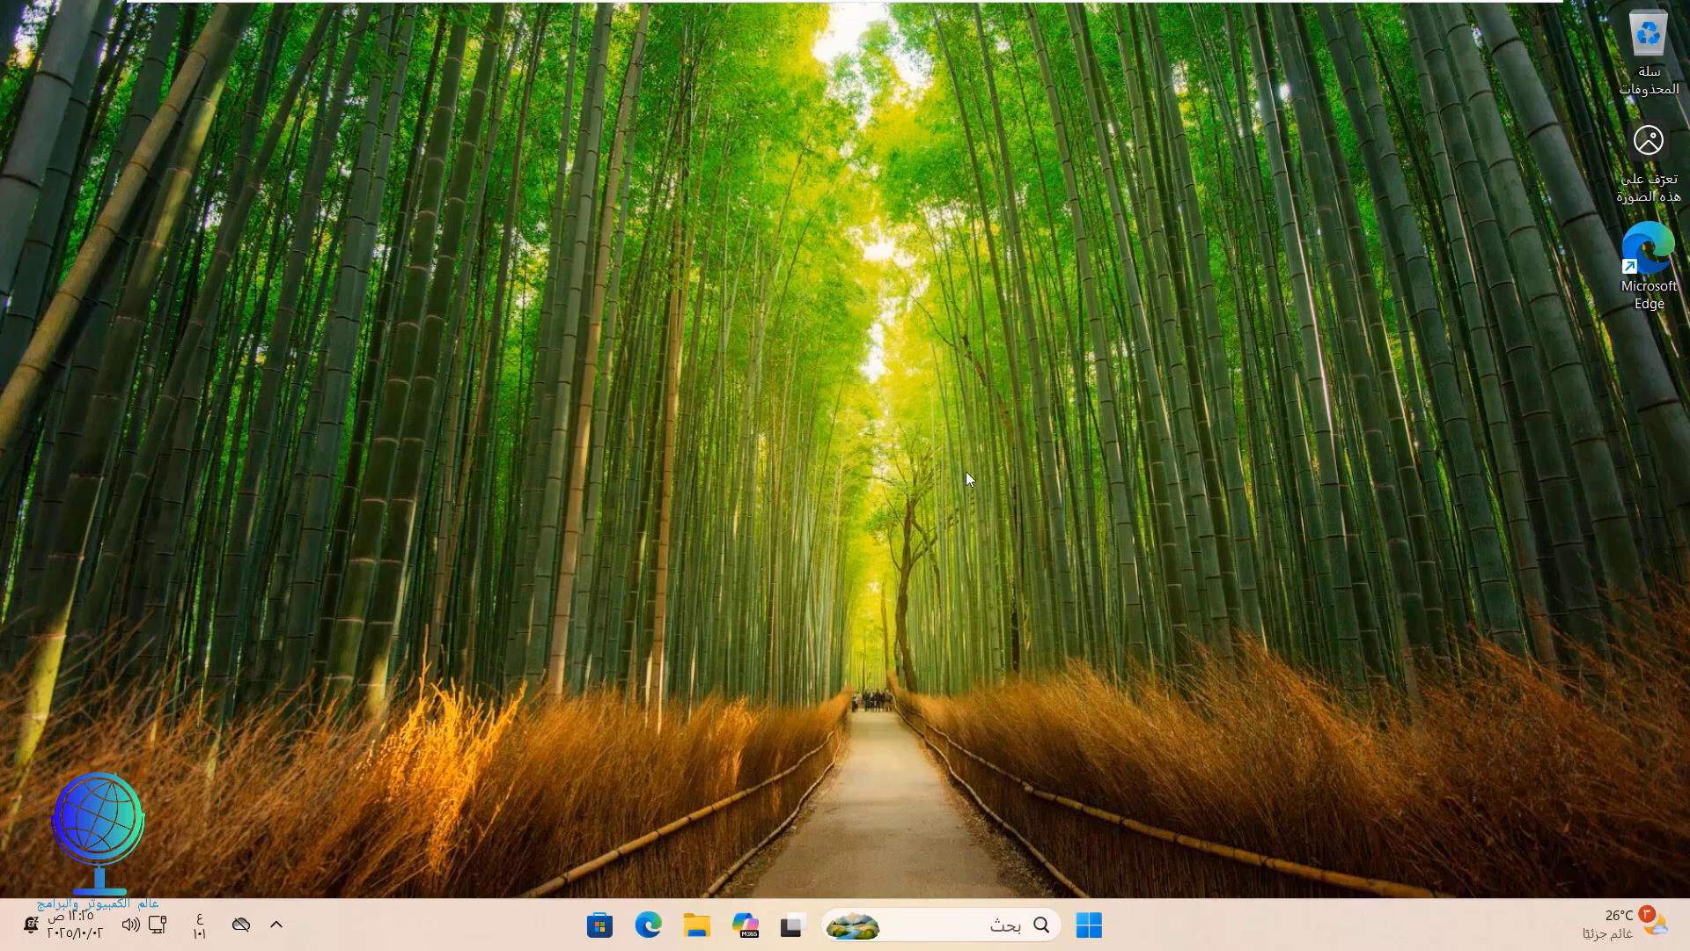
# Examine the used and free space in the properties of the local disk (C:), then close File Explorer
pyautogui.press('super+e')
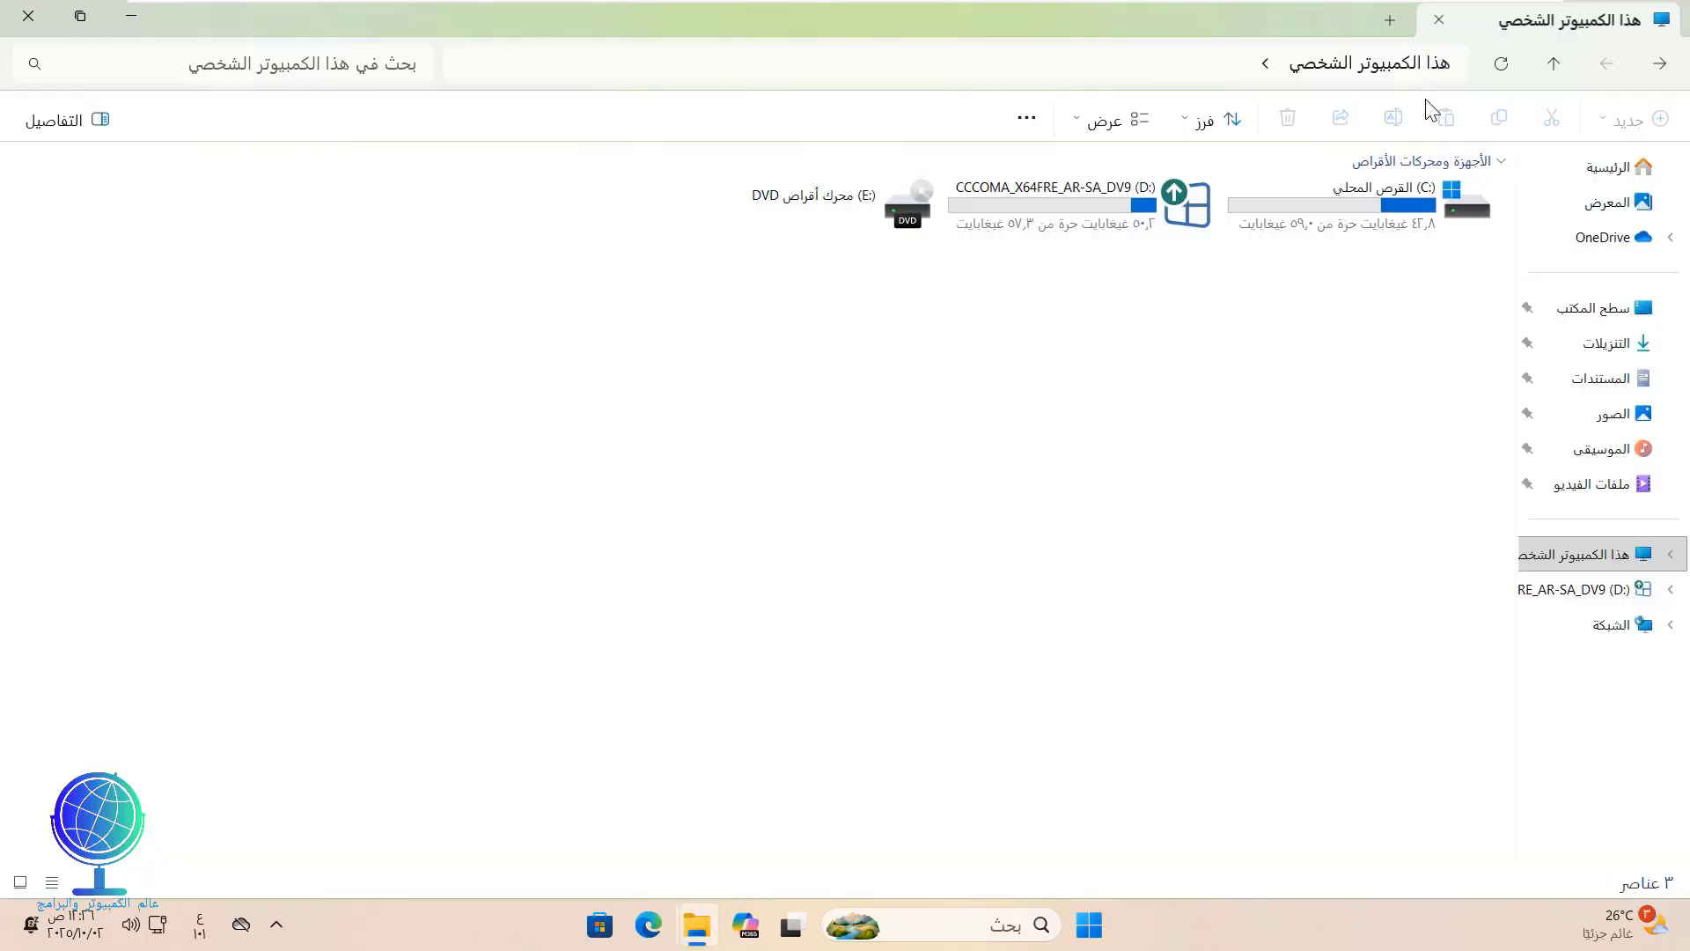
pyautogui.click(1360, 204)
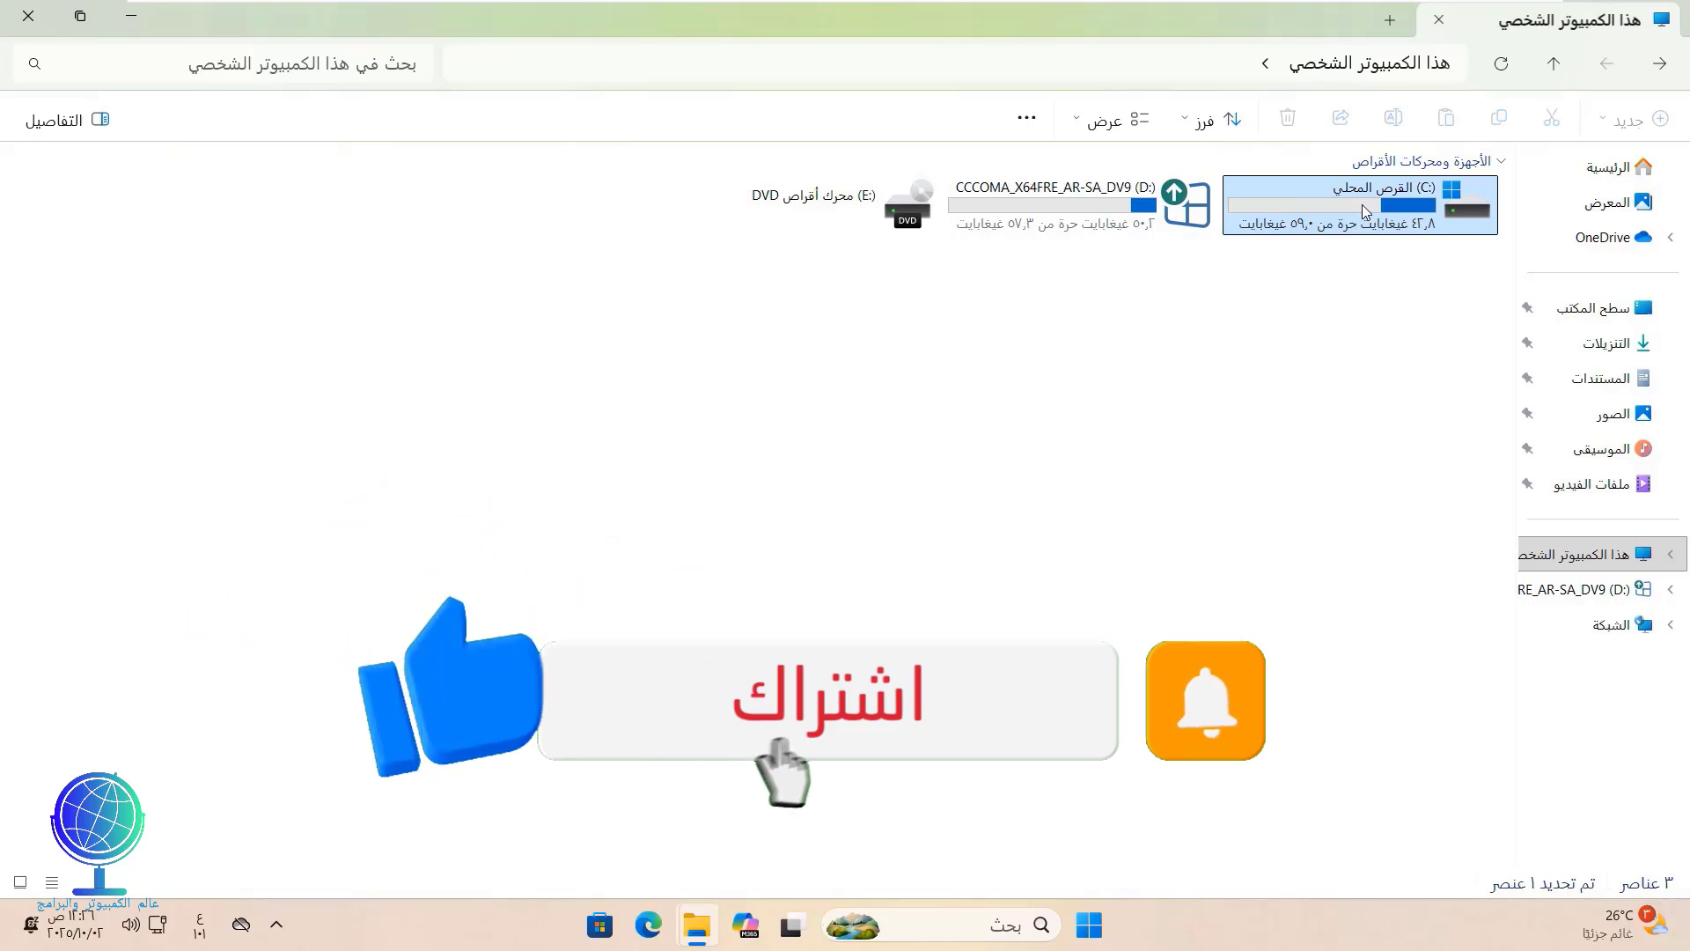
pyautogui.rightClick(1361, 204)
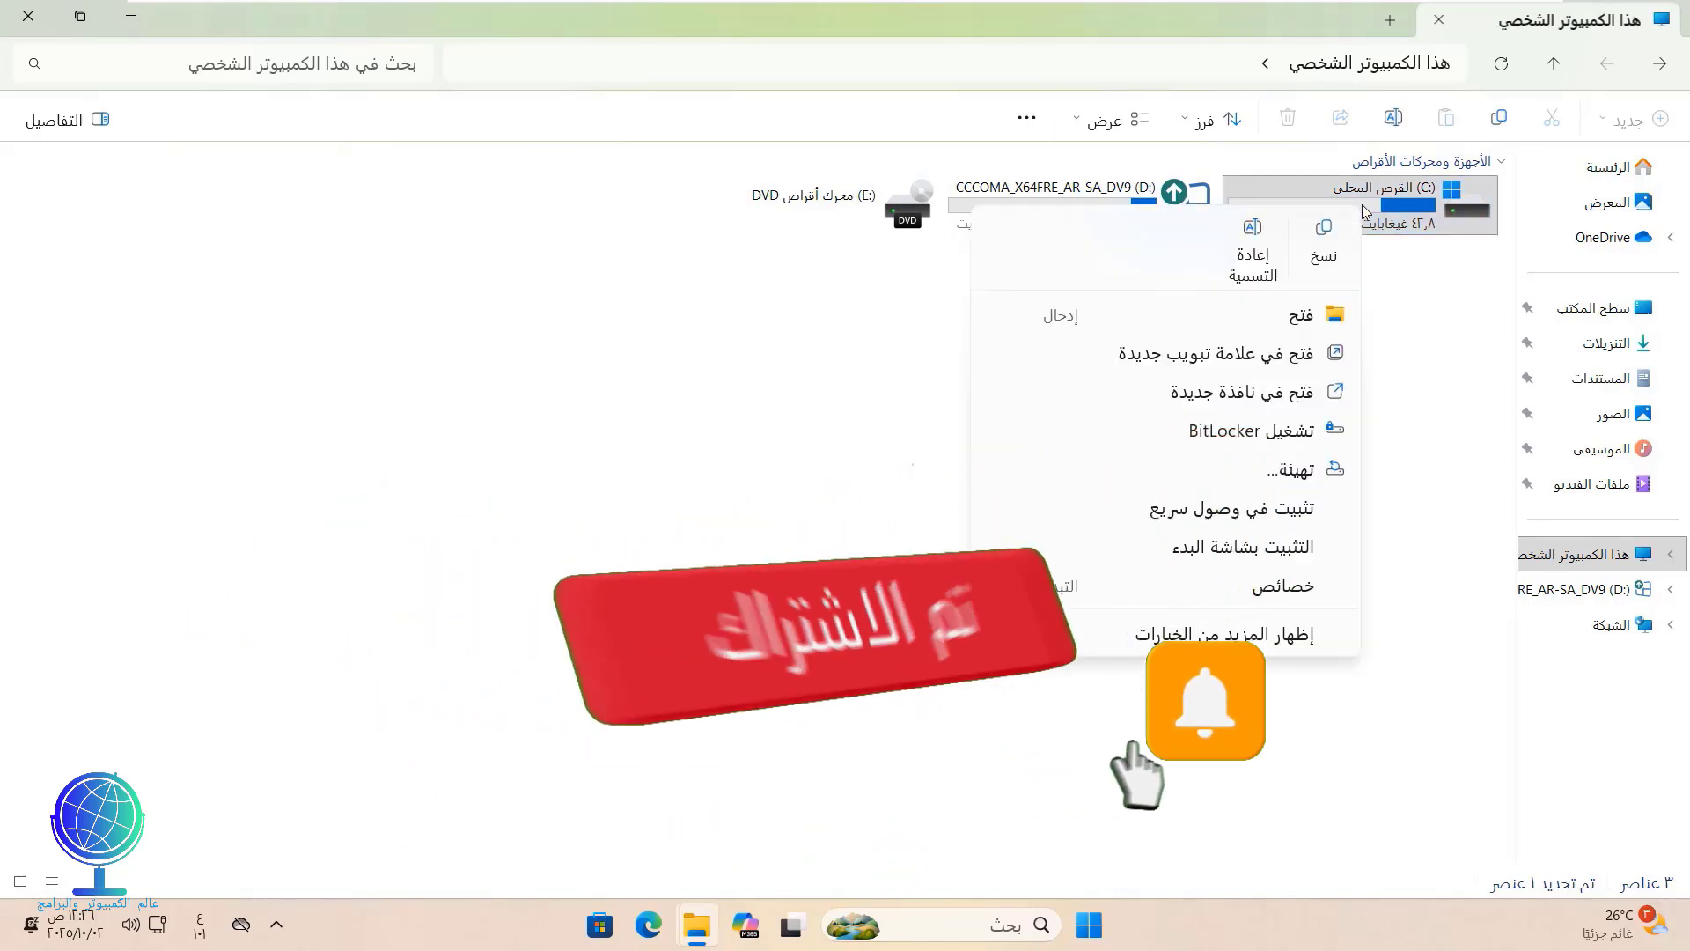
pyautogui.click(1294, 588)
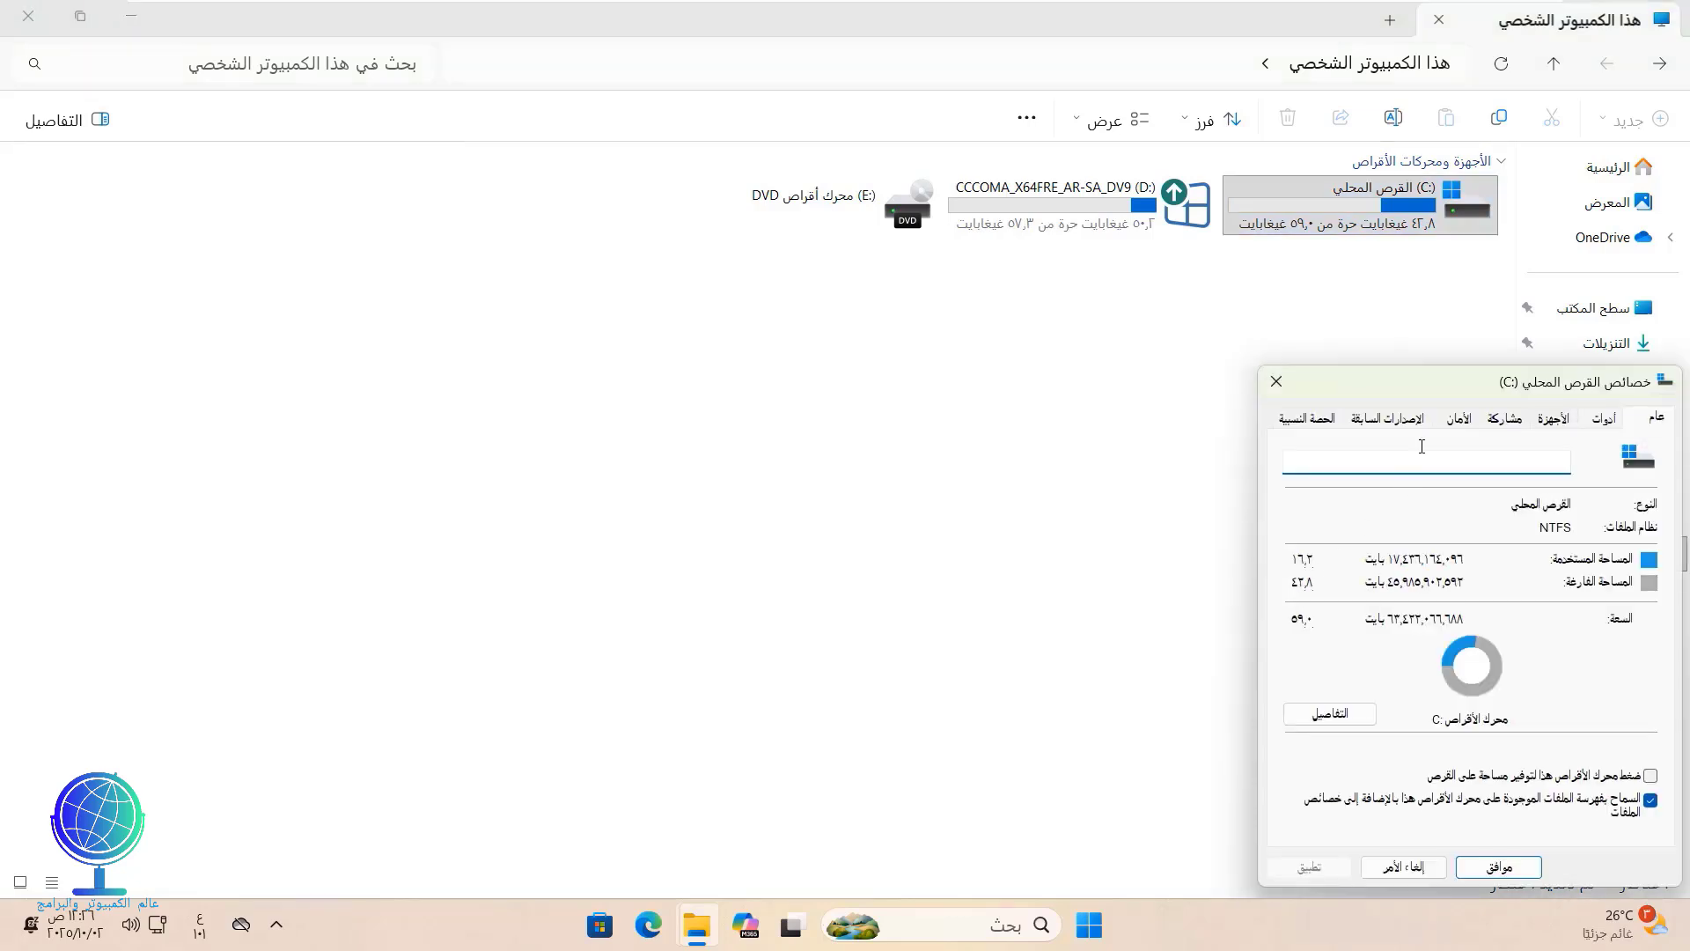
pyautogui.moveTo(1447, 396); pyautogui.dragTo(731, 269)
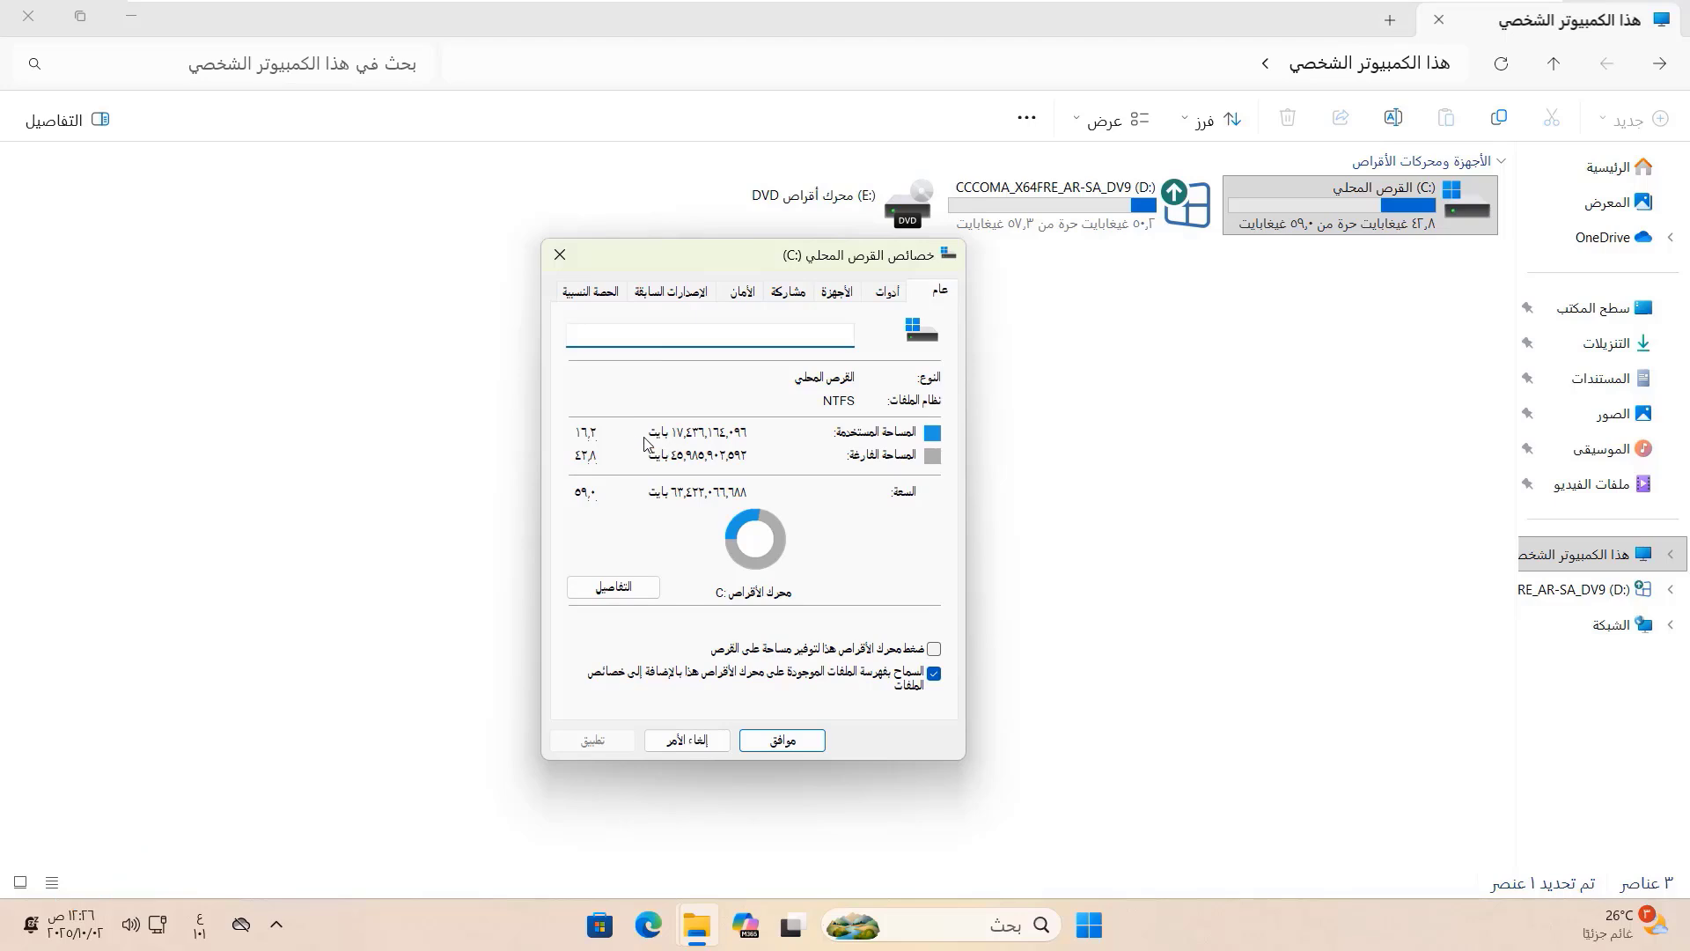
pyautogui.click(764, 742)
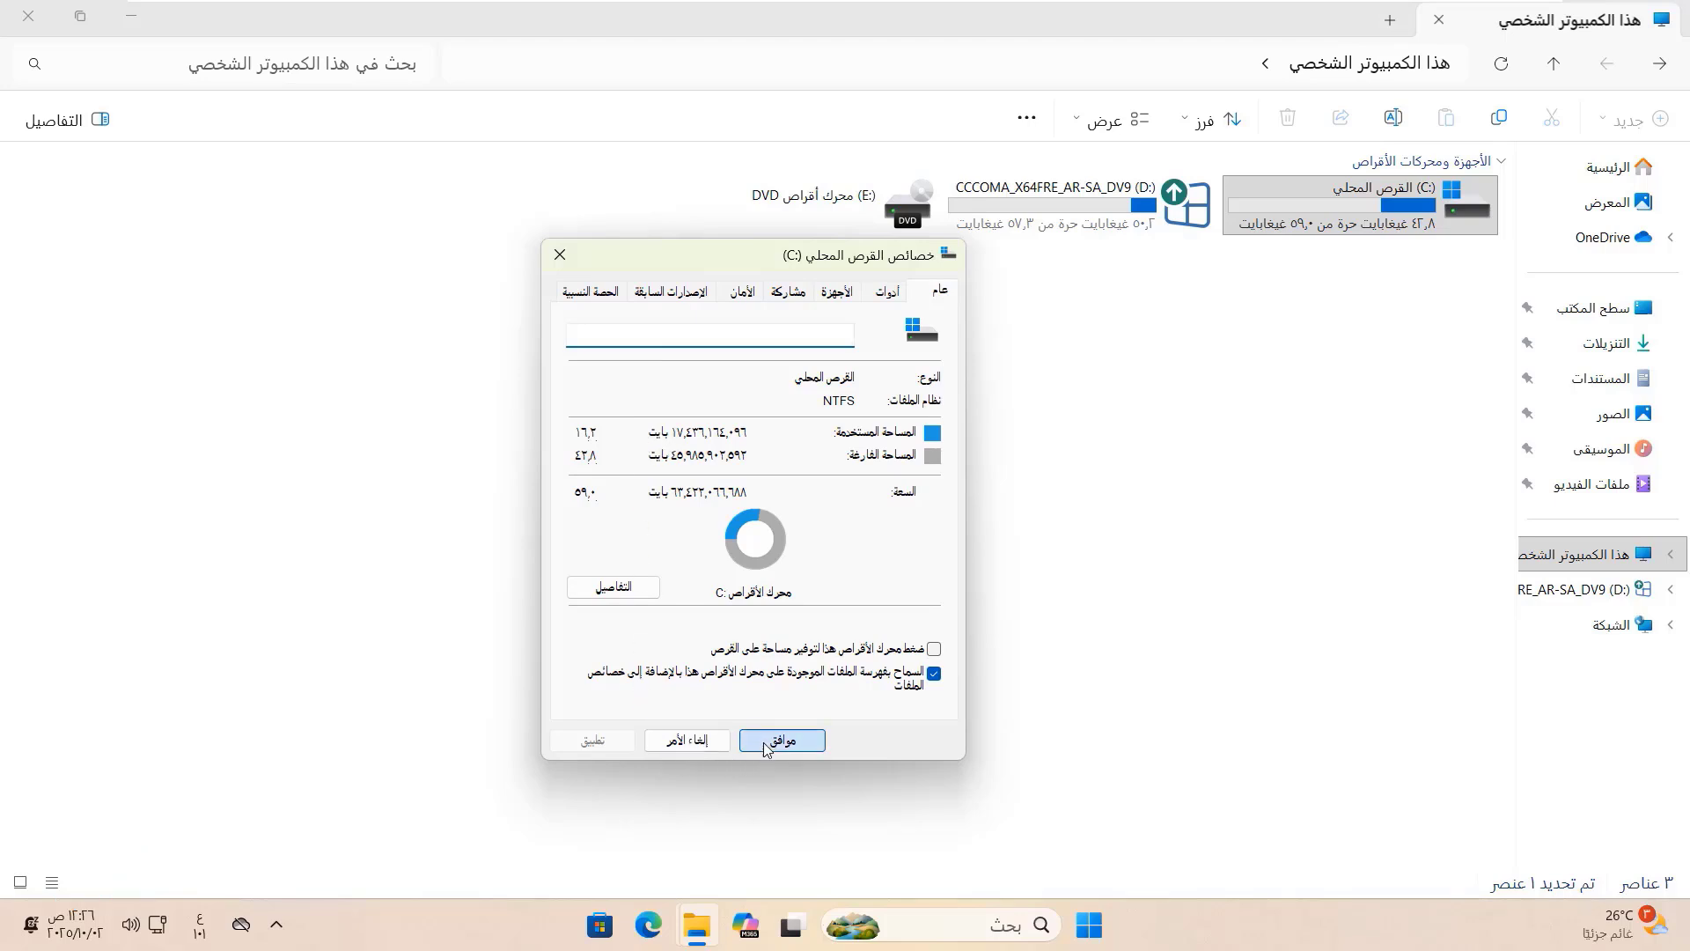
pyautogui.click(37, 30)
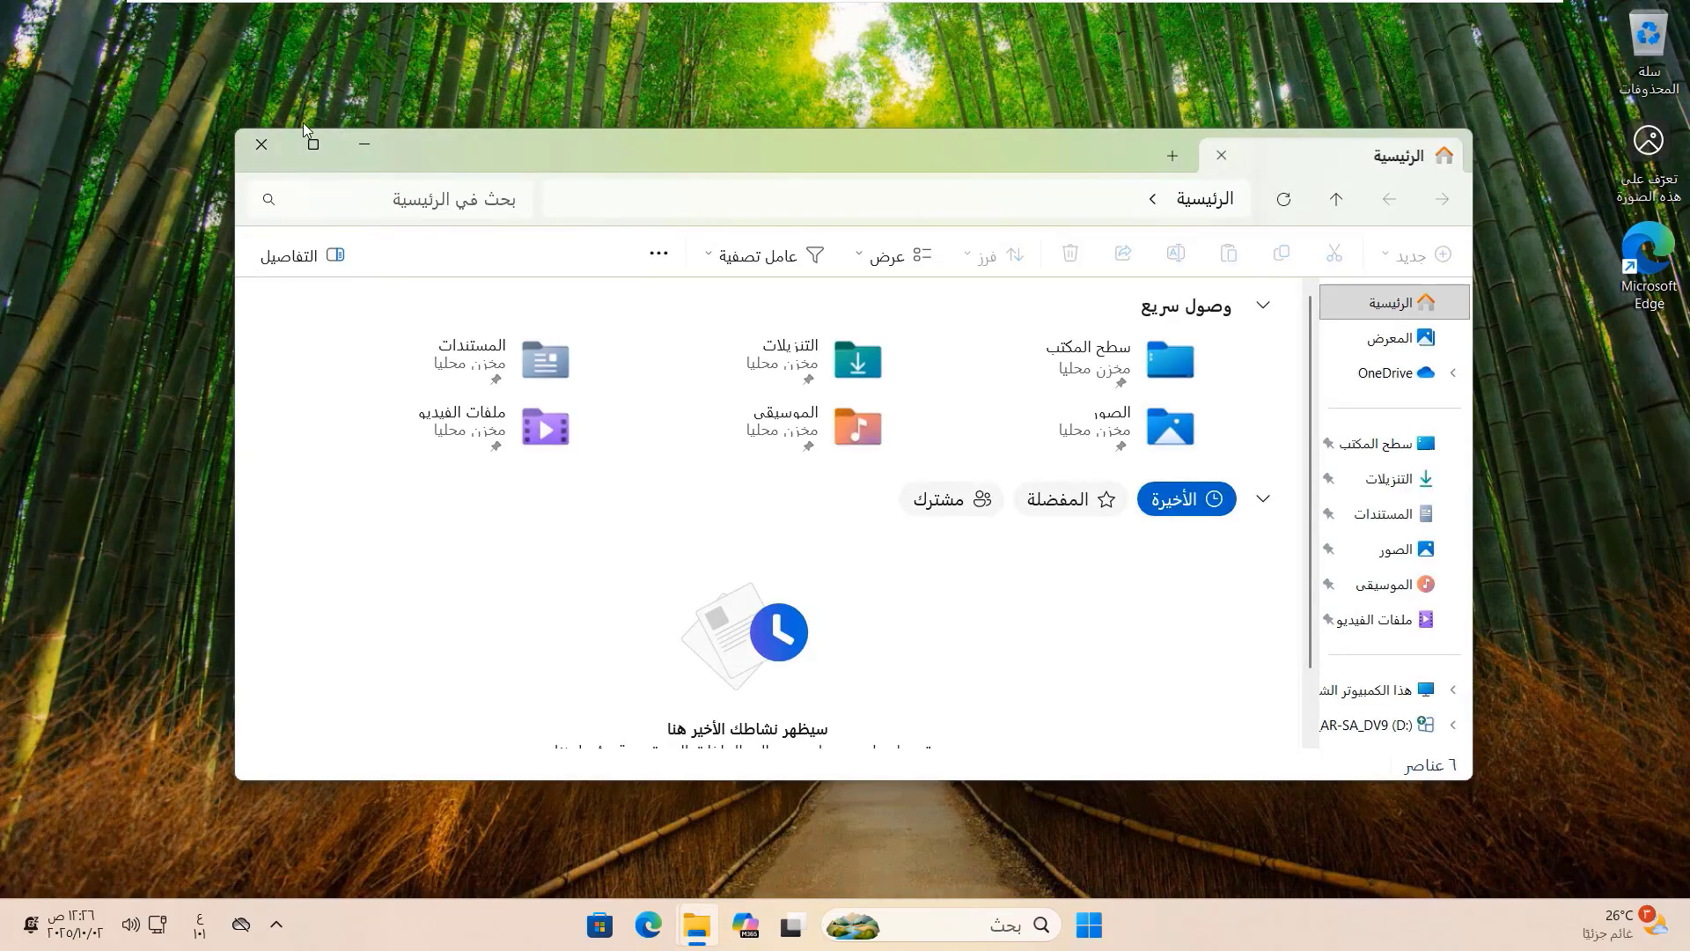
pyautogui.click(261, 144)
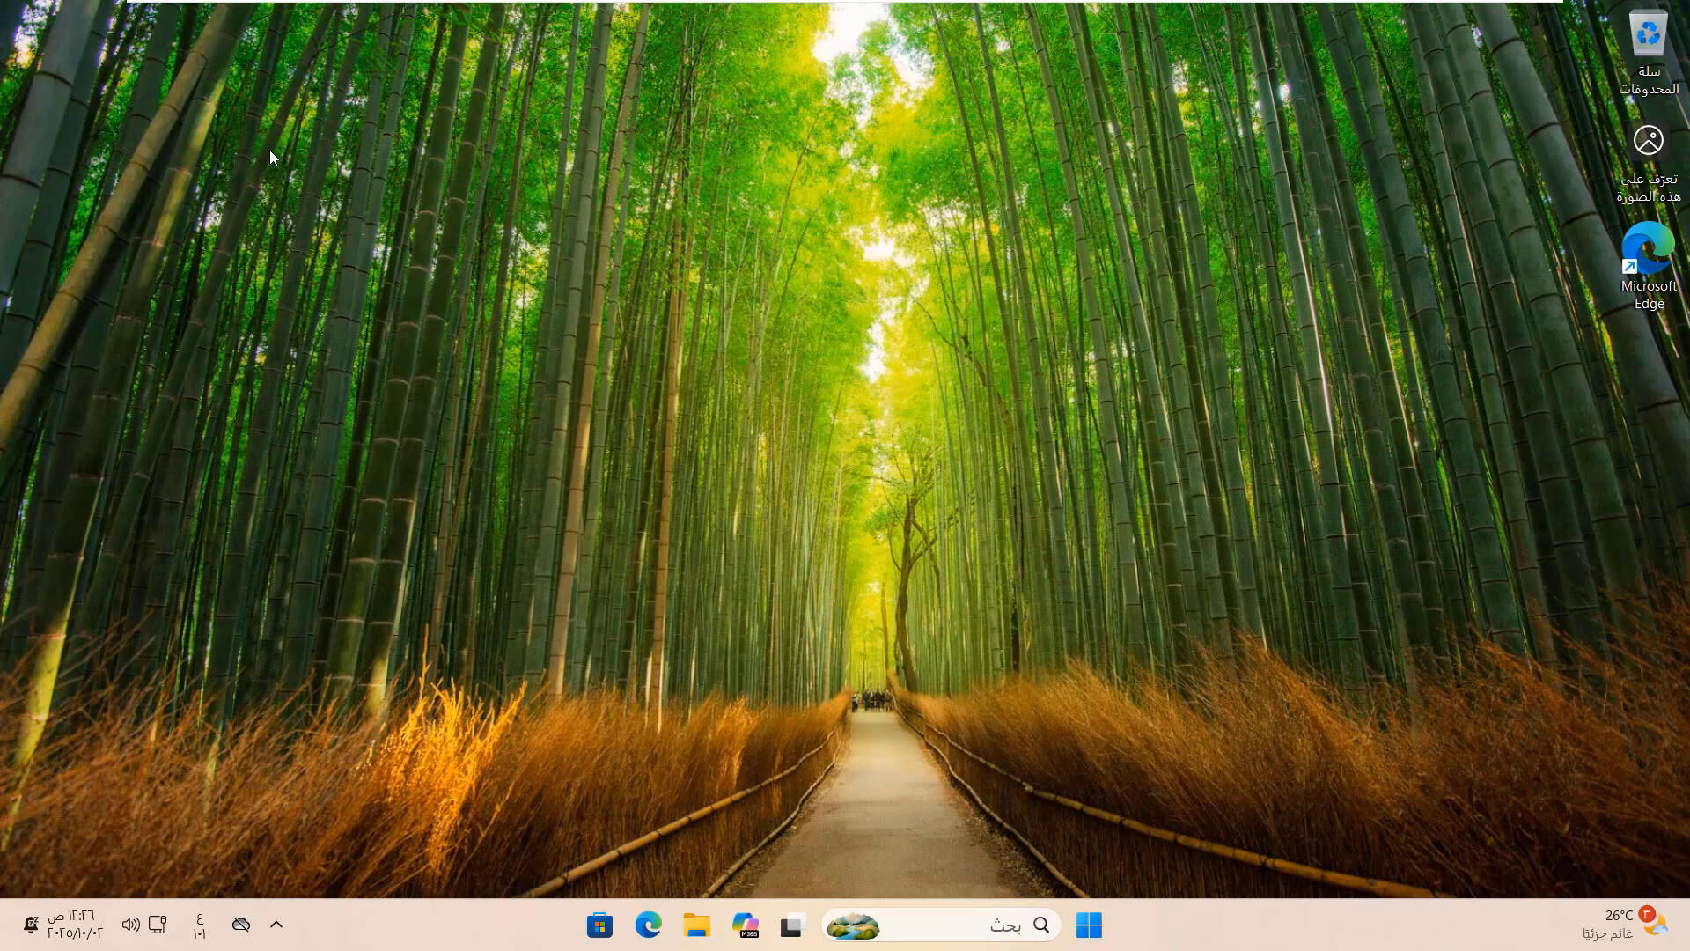